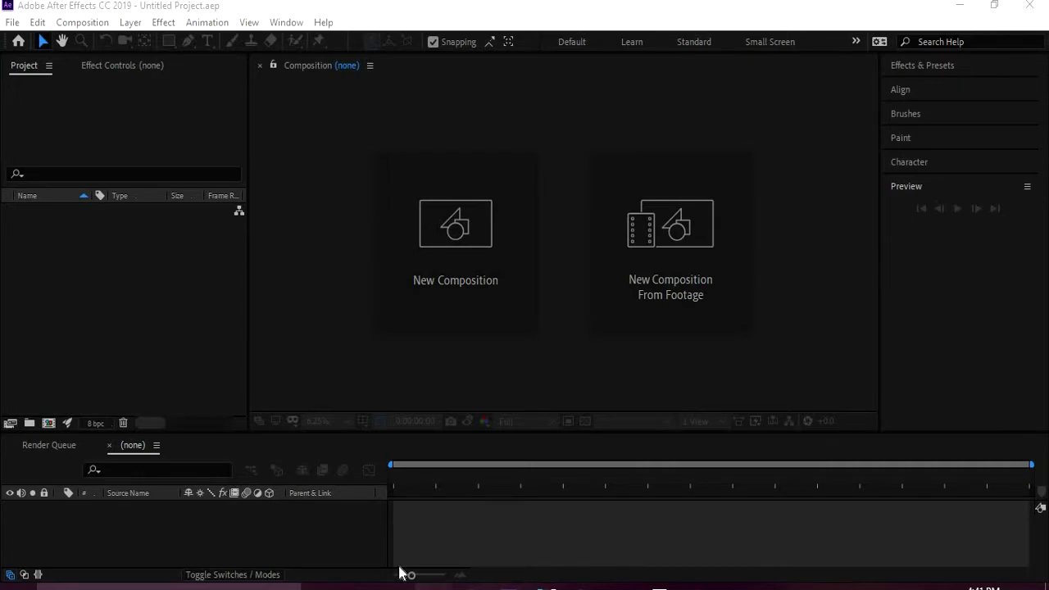
Switch from After Effects to the browser showing the BLOOD IN THE CUT reference video
key("alt+Tab")
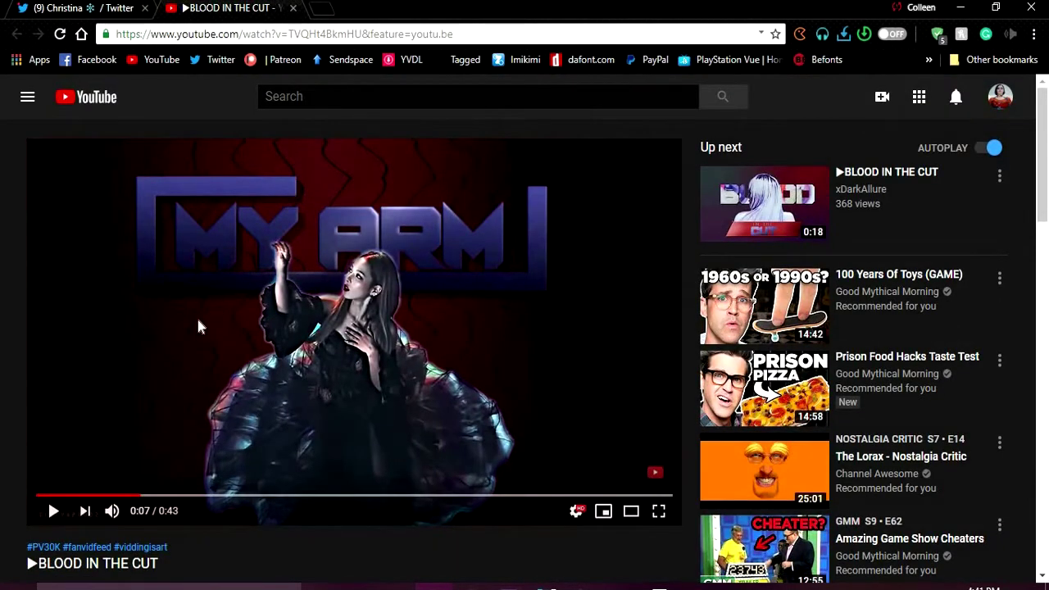
Play and scrub the reference video between about 0:10 and 0:20, then minimize Chrome
left_click(231, 332)
left_click(330, 200)
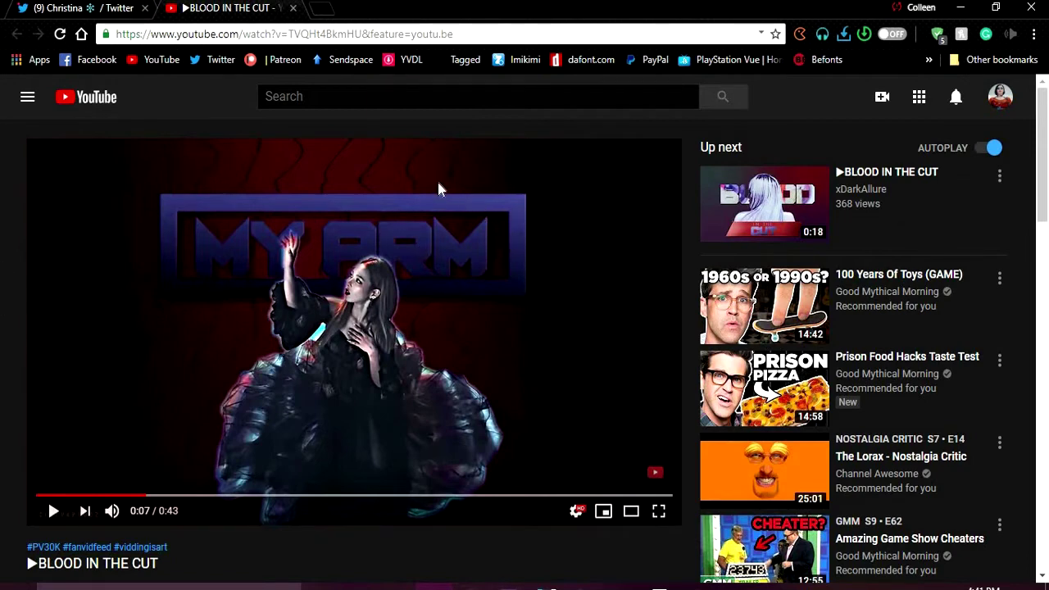
left_click(243, 497)
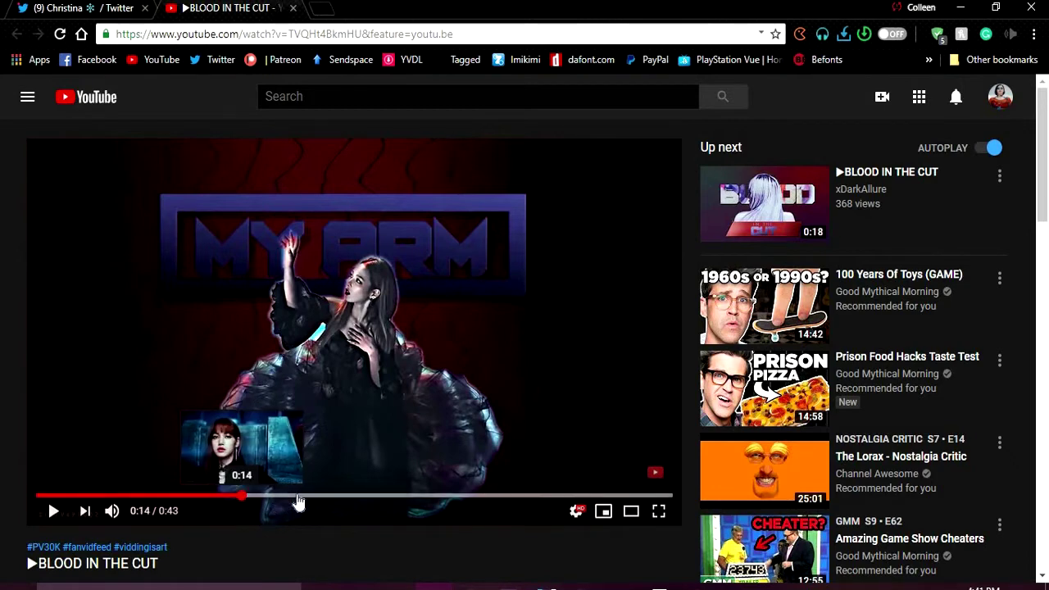
left_click(299, 496)
left_click(339, 497)
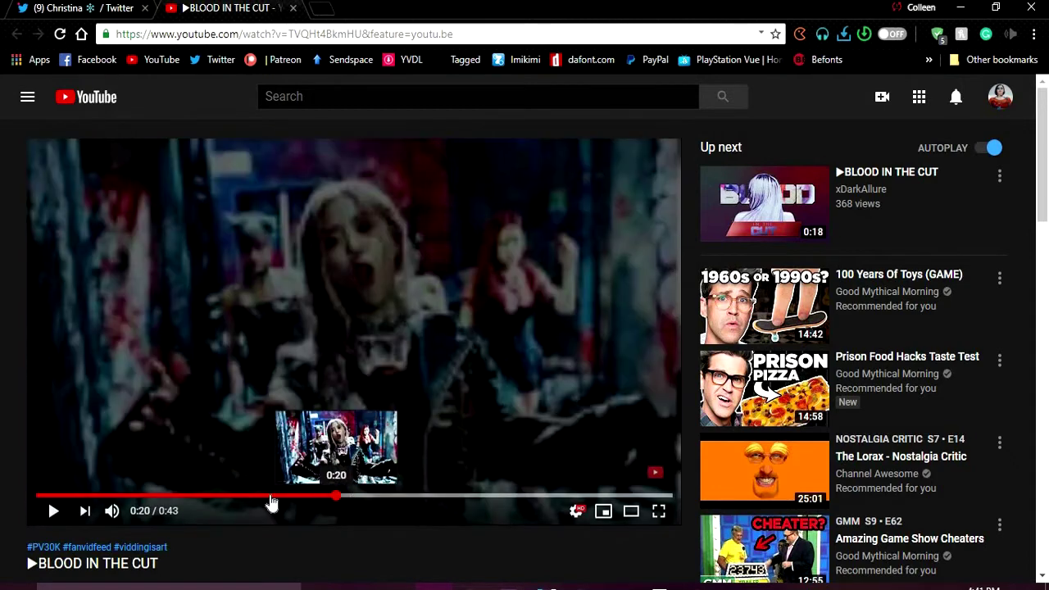
left_click(291, 497)
left_click_drag(238, 497, 143, 498)
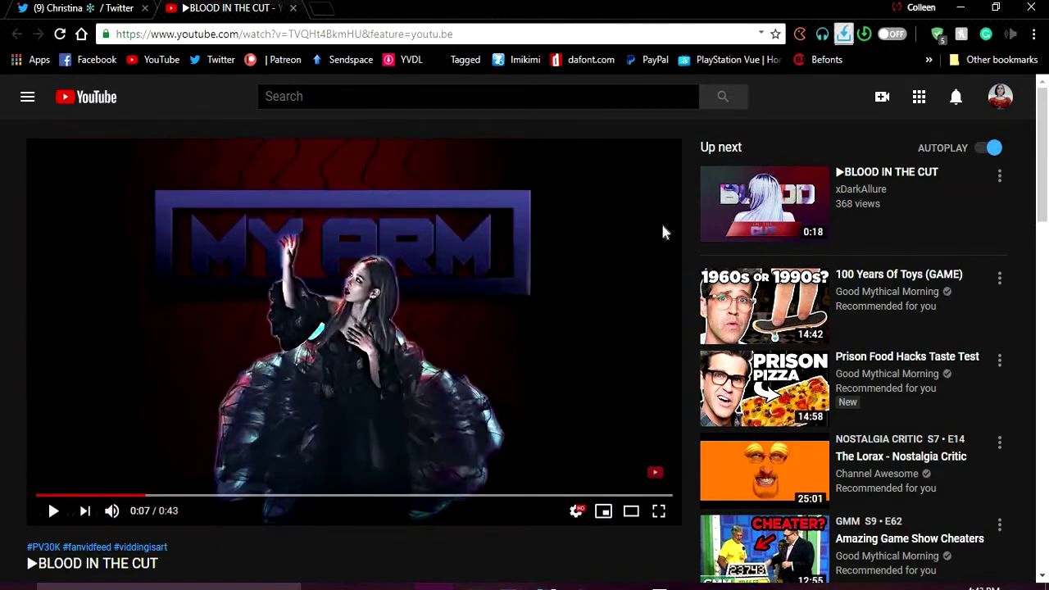
left_click(966, 9)
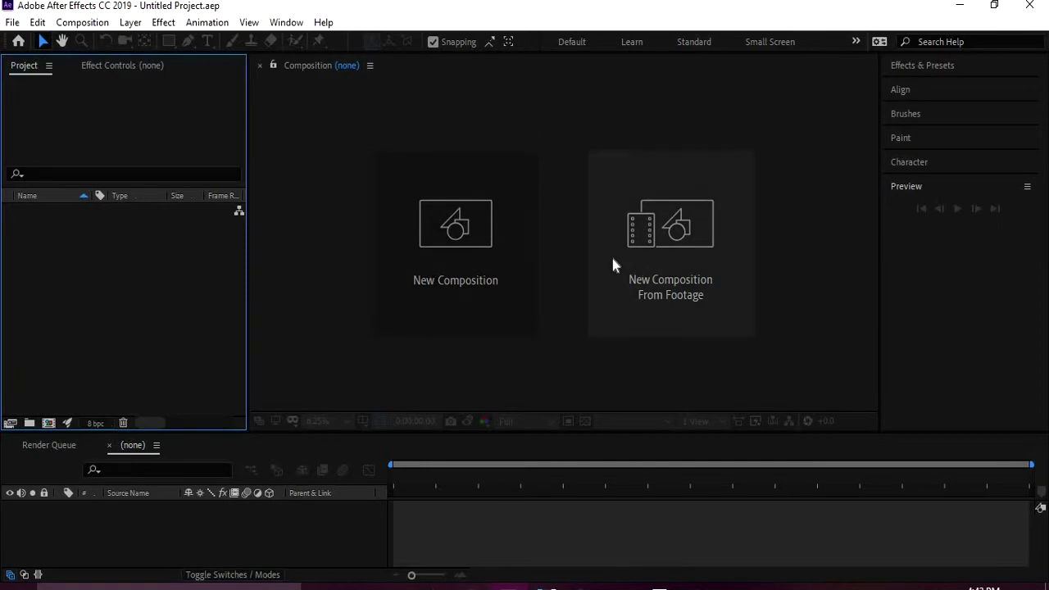
Create a new composition from Image1.jpg and enlarge the timeline slightly
left_click(662, 256)
double_click(262, 104)
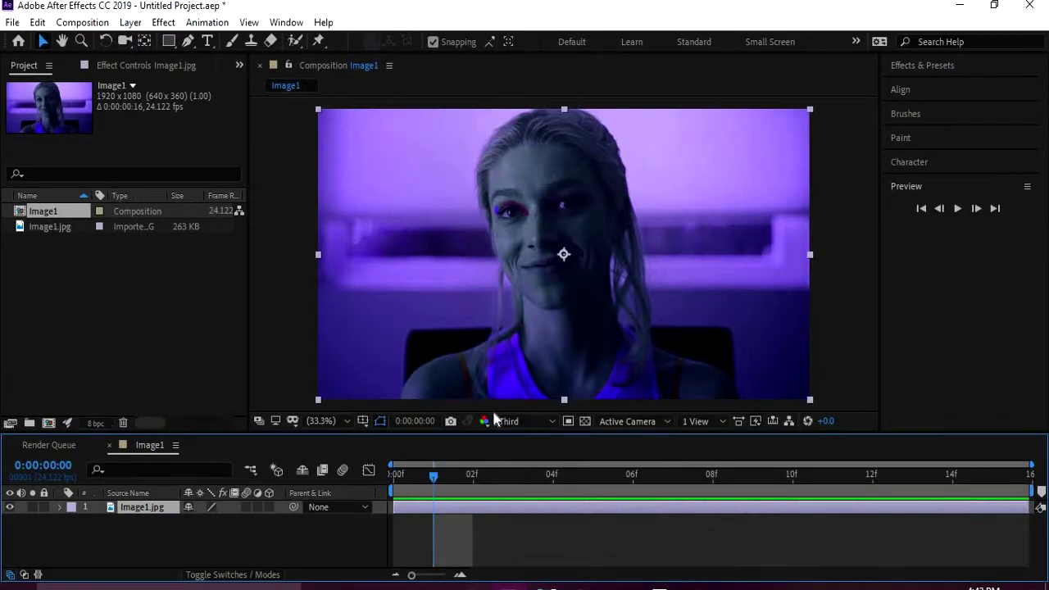
mouse_move(492, 432)
left_mouse_down()
mouse_move(486, 424)
mouse_move(501, 424)
left_mouse_up()
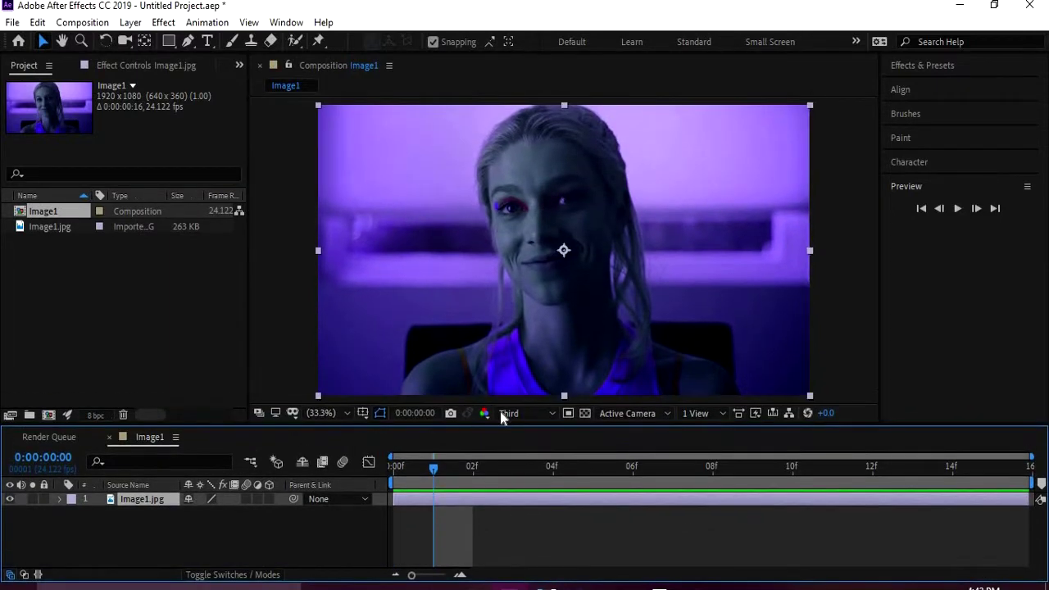
Preview the Image1 composition and park the playhead at frame 3
left_click(524, 465)
key("space")
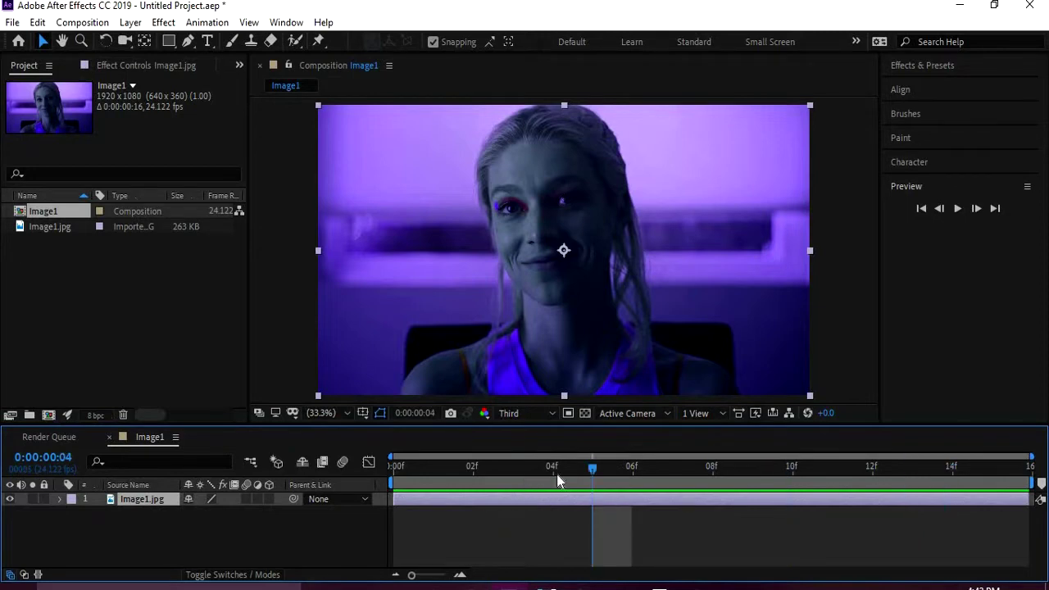
left_click(553, 465)
right_click(536, 561)
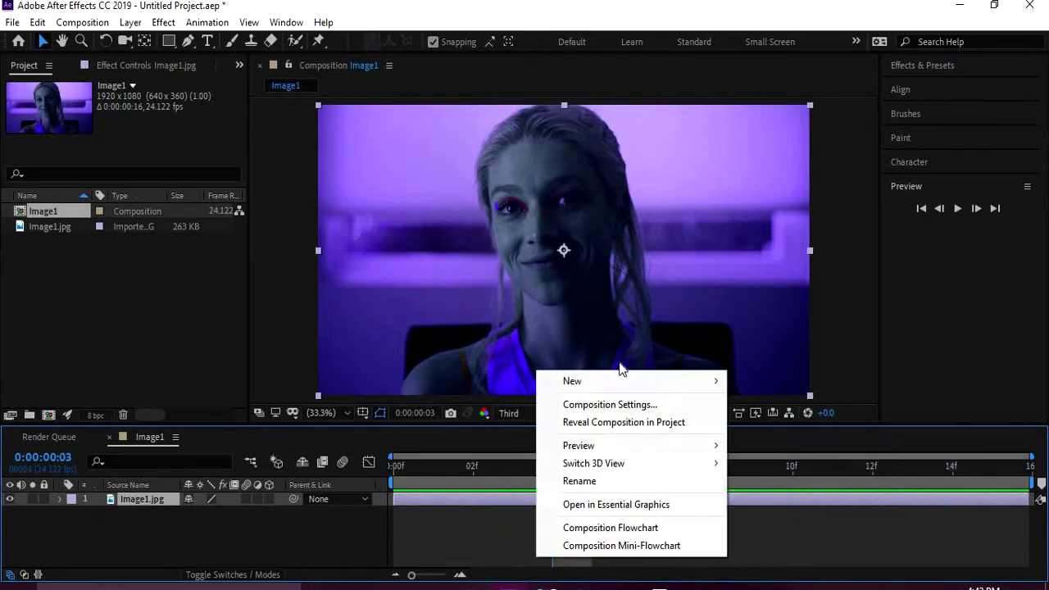
left_click(442, 551)
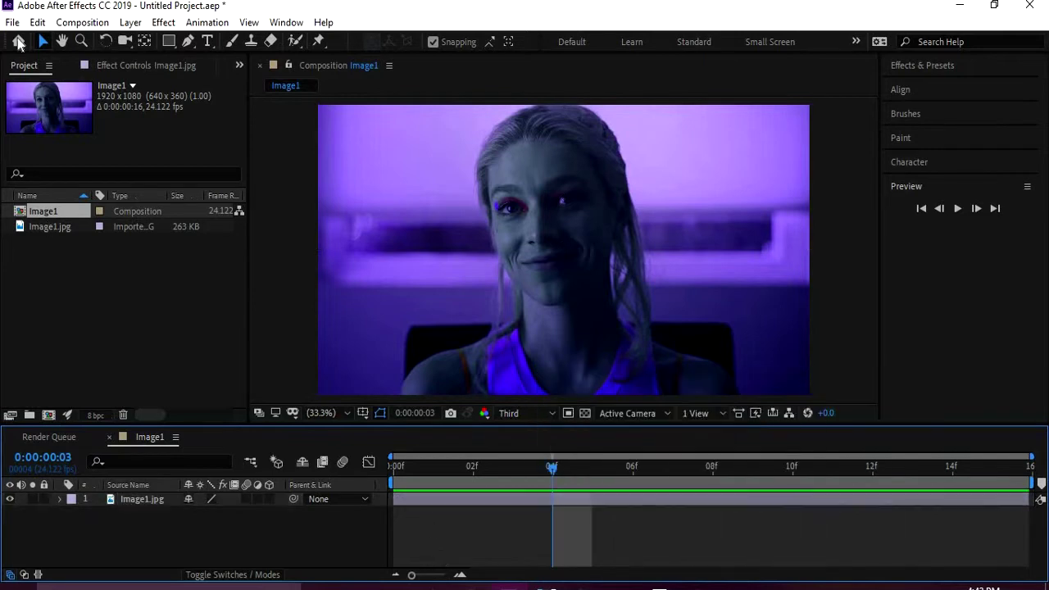
Add a new text layer and type BLOOD into it
left_click(207, 41)
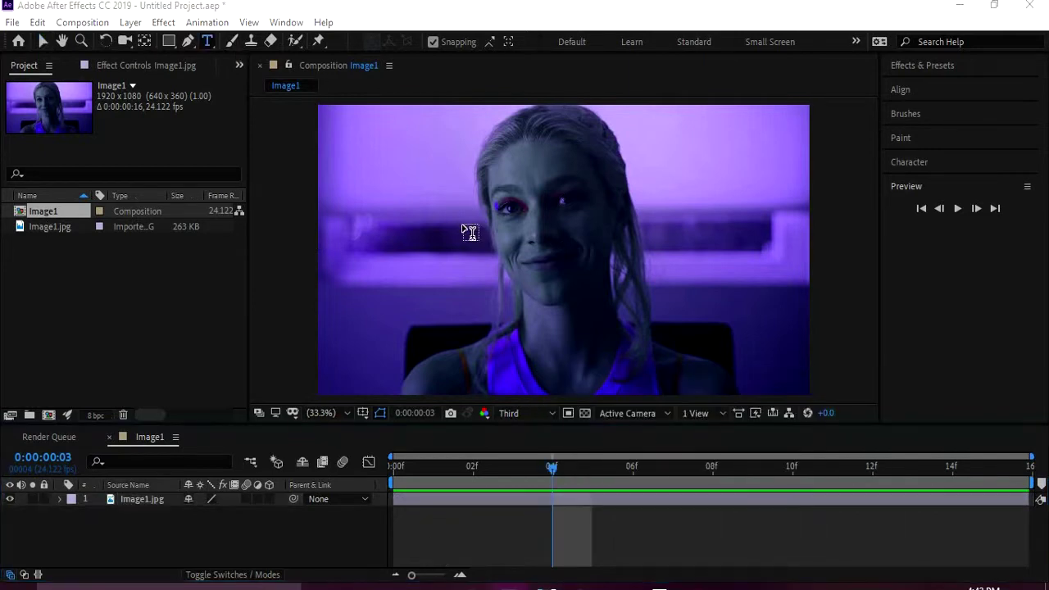
right_click(502, 533)
mouse_move(603, 357)
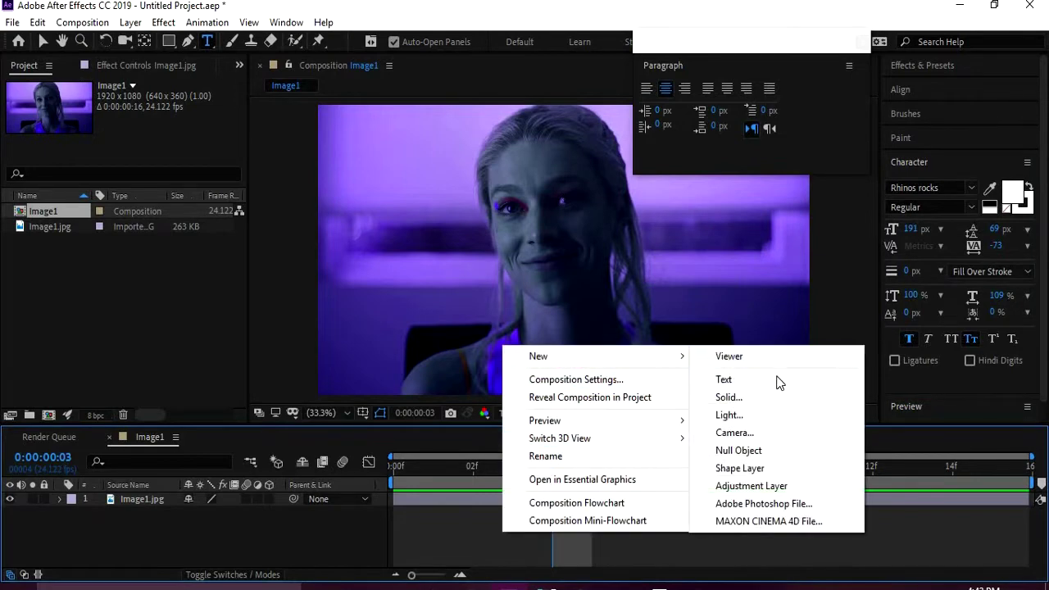
left_click(772, 382)
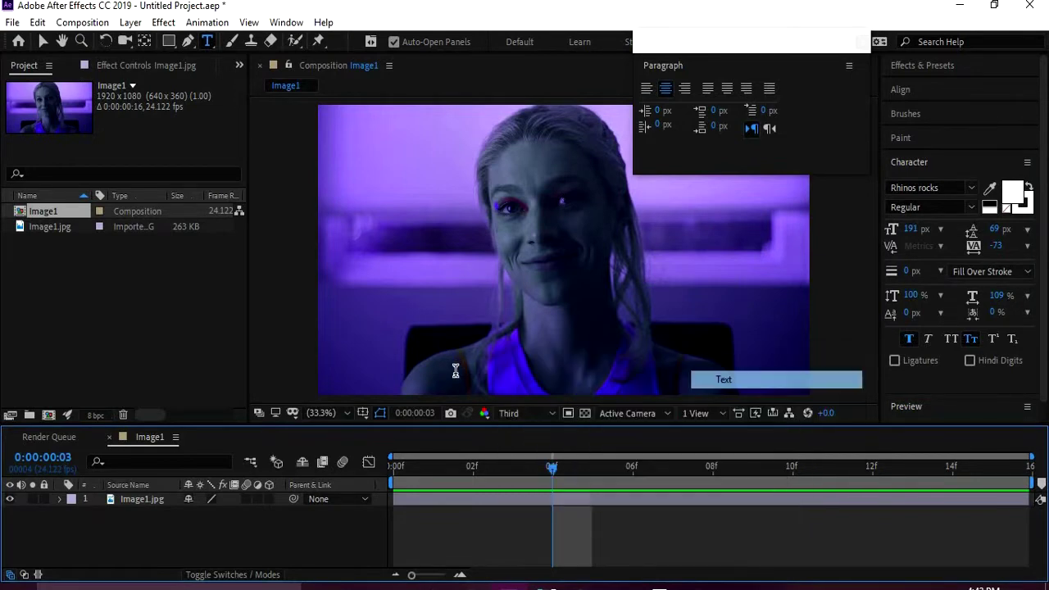
right_click(507, 532)
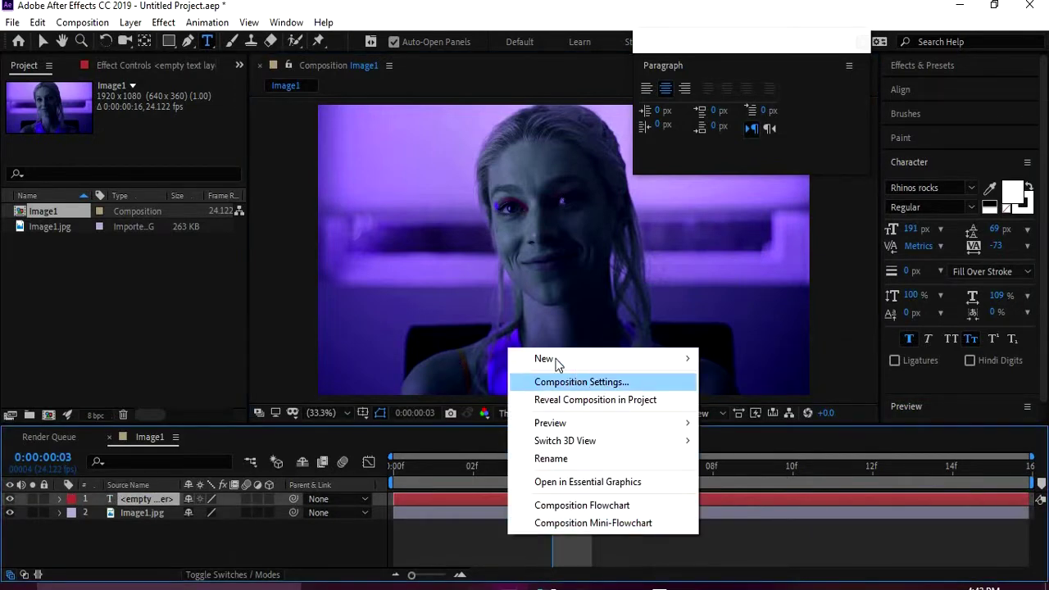
left_click(486, 498)
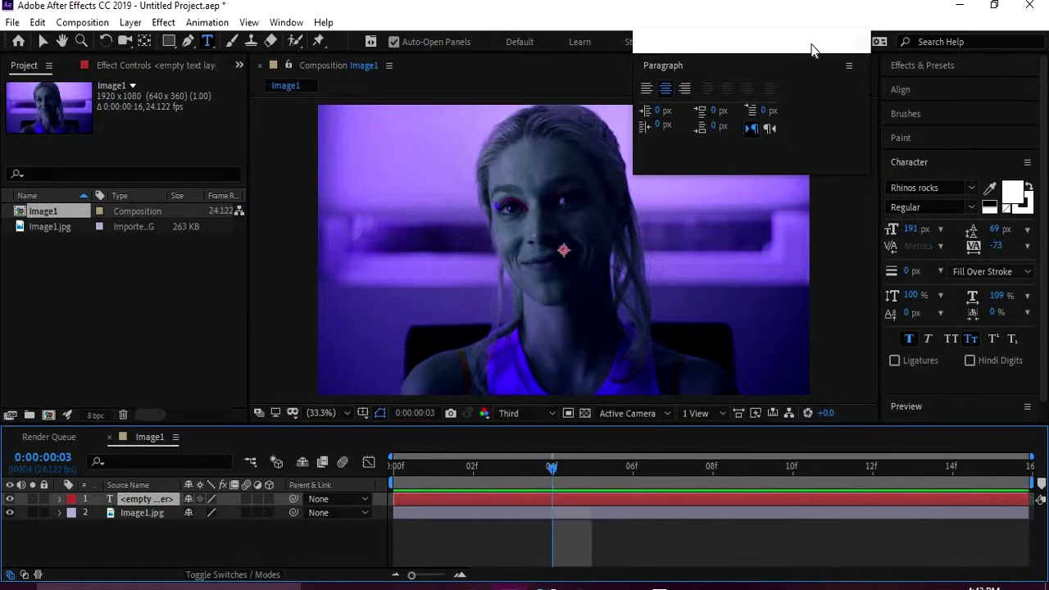
left_click_drag(172, 131, 60, 201)
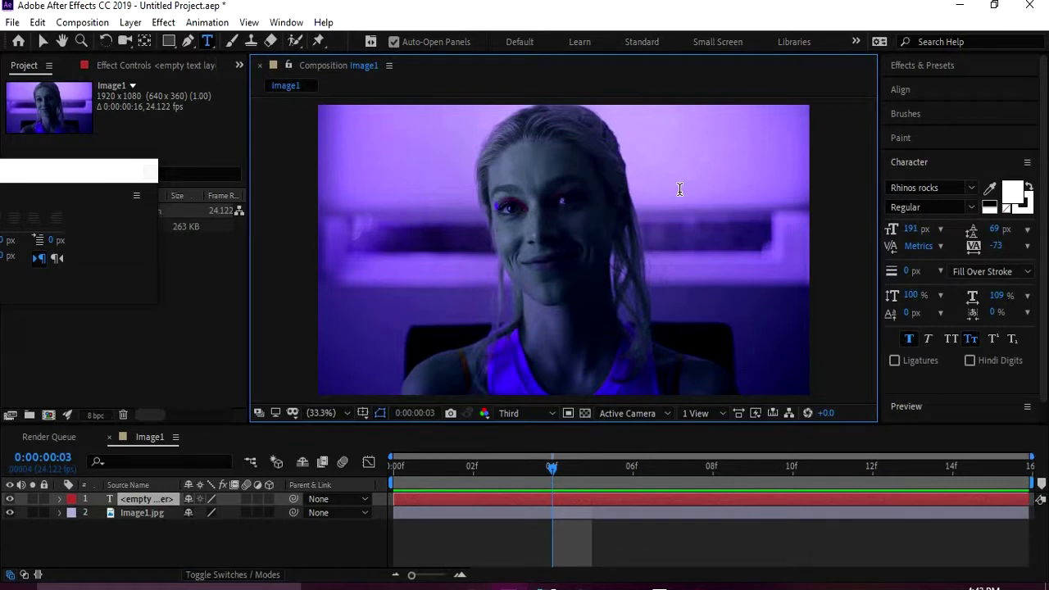
type("B")
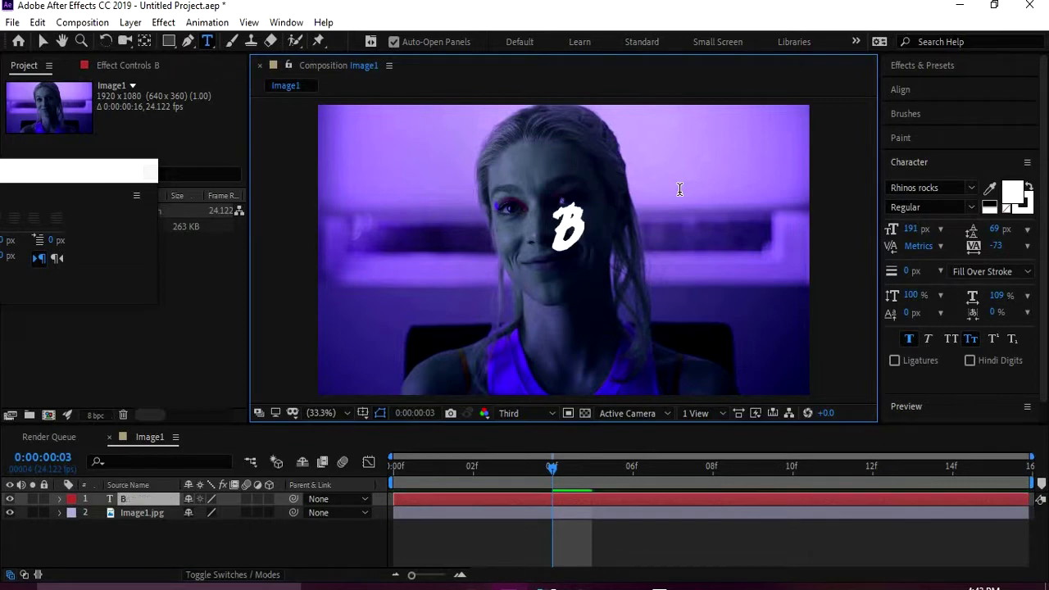
type("LOOD")
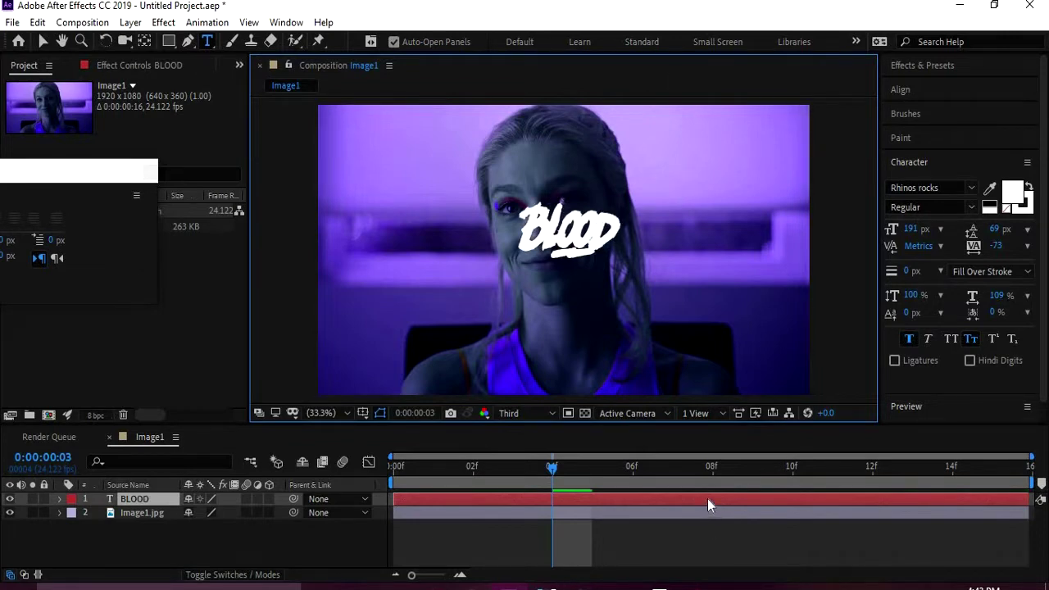
Set the BLOOD text font to Shrikhand and preview the composition
double_click(707, 499)
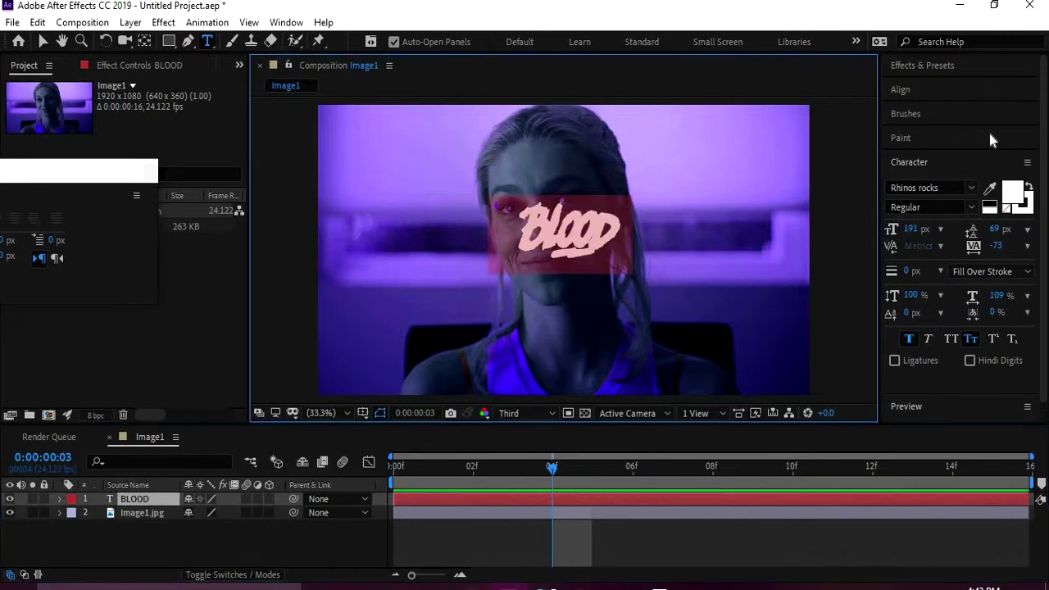
left_click(970, 187)
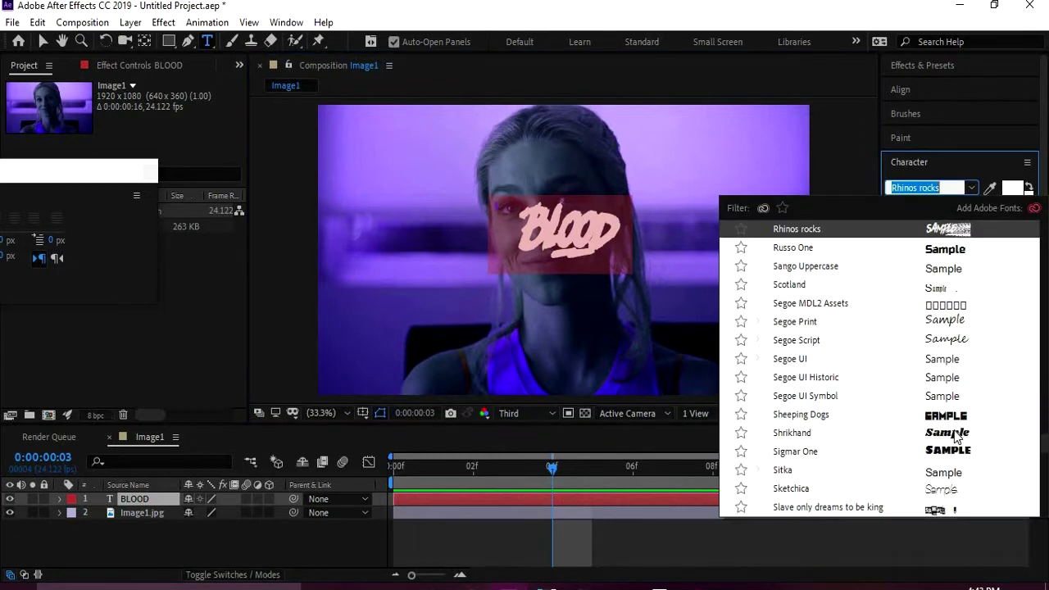
left_click(830, 433)
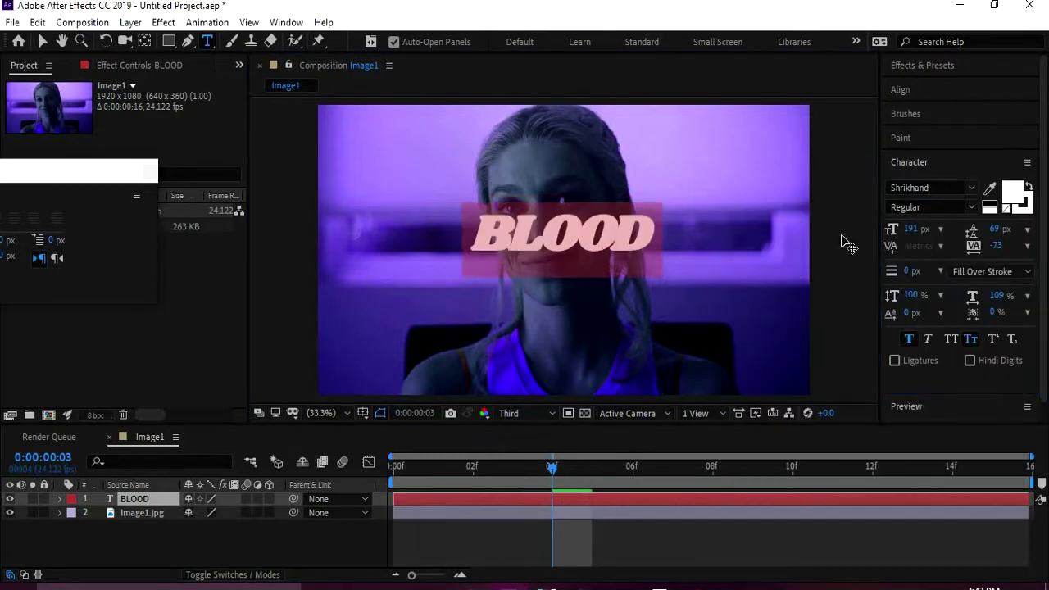
left_click(487, 503)
key("space")
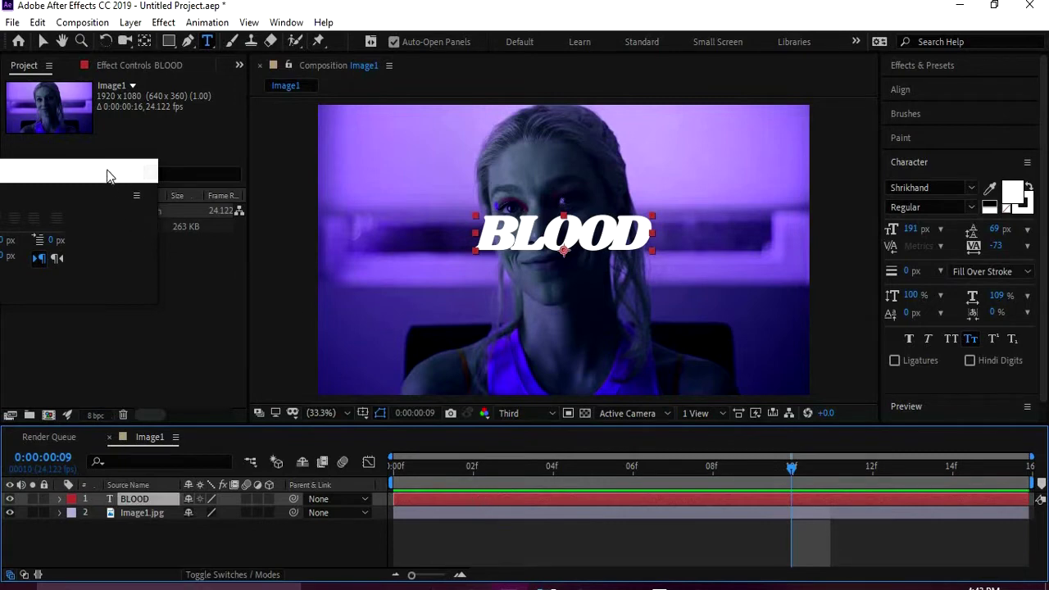
Move the playhead to about frame 7 and try the Animation Composer panel, then close it
left_click_drag(139, 255, 154, 405)
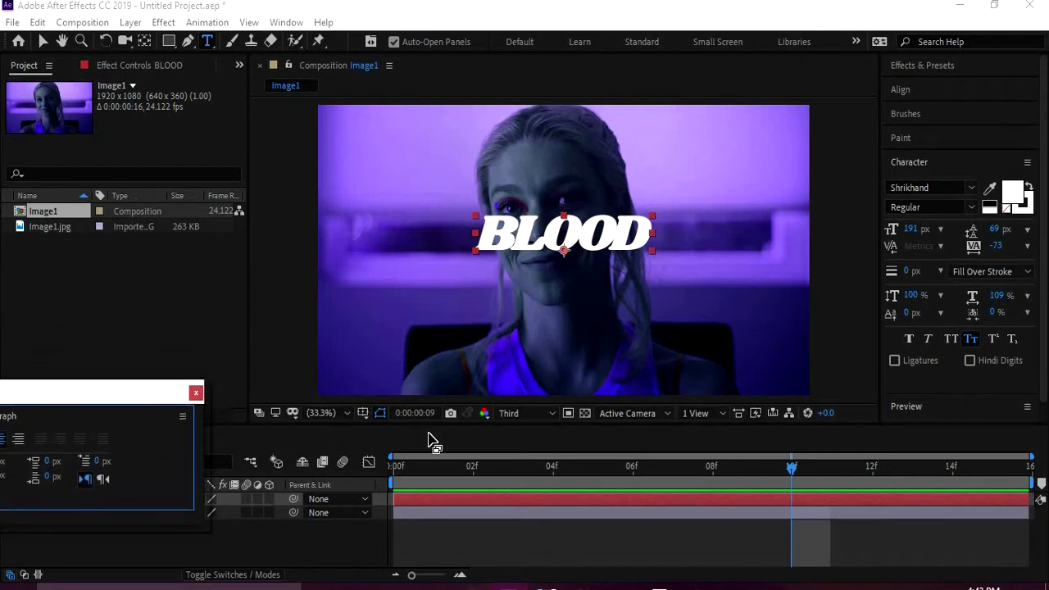
left_click(552, 470)
left_click_drag(650, 480, 697, 484)
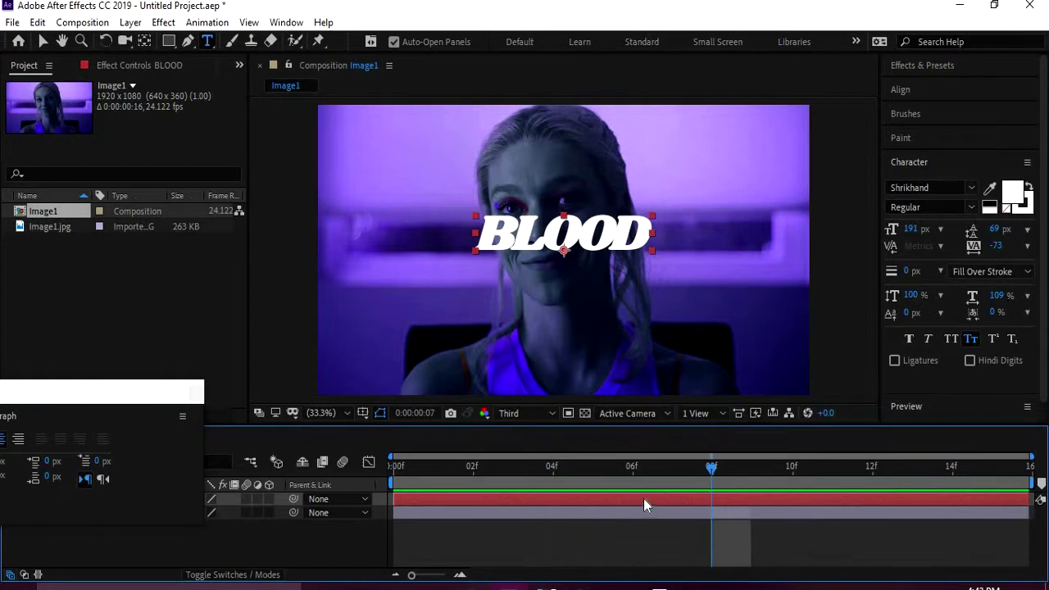
left_click(287, 22)
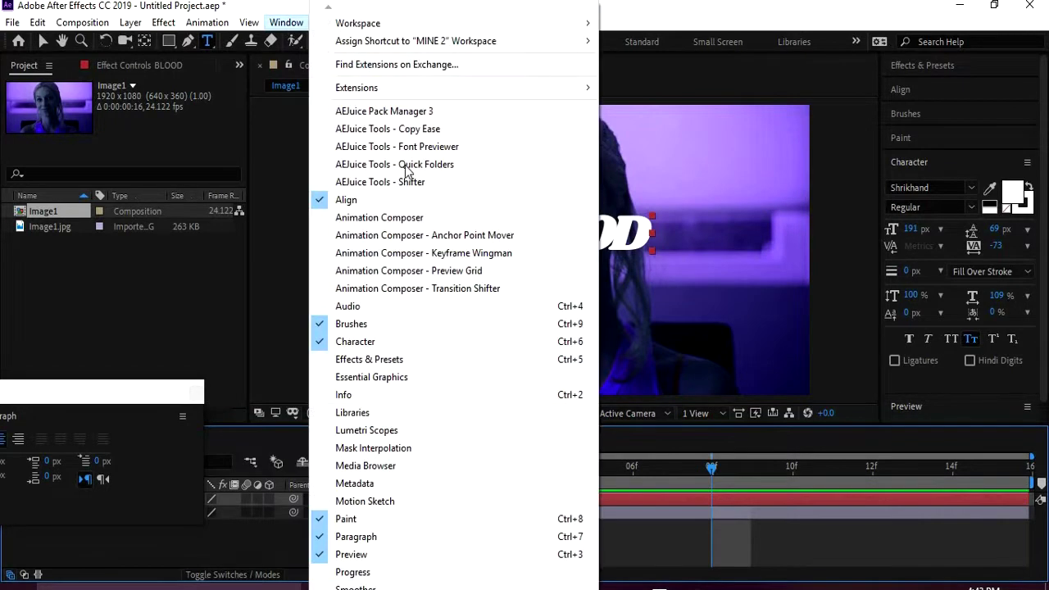
left_click(434, 218)
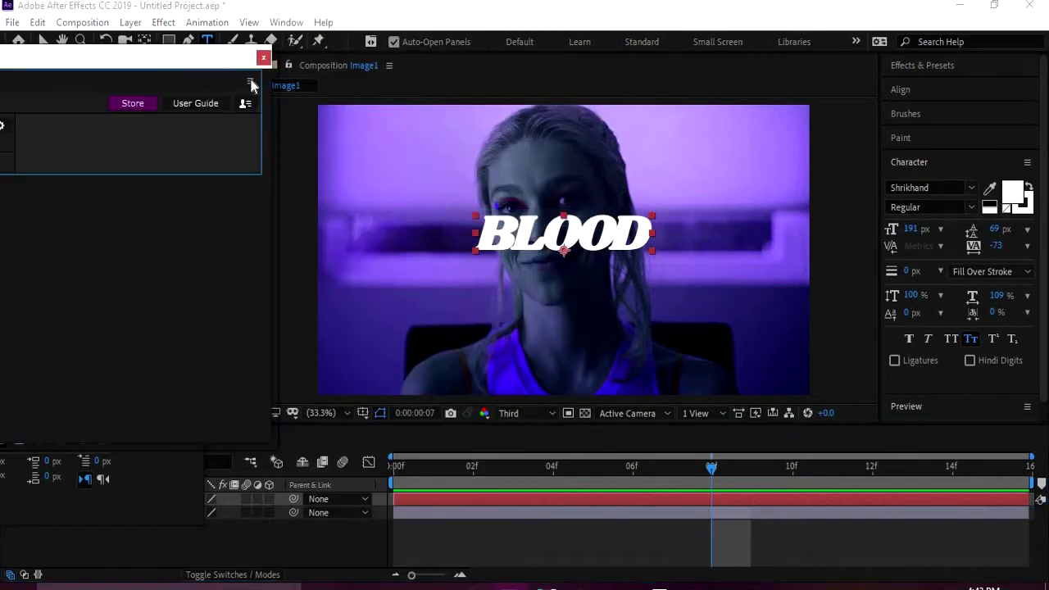
left_click_drag(188, 67, 463, 29)
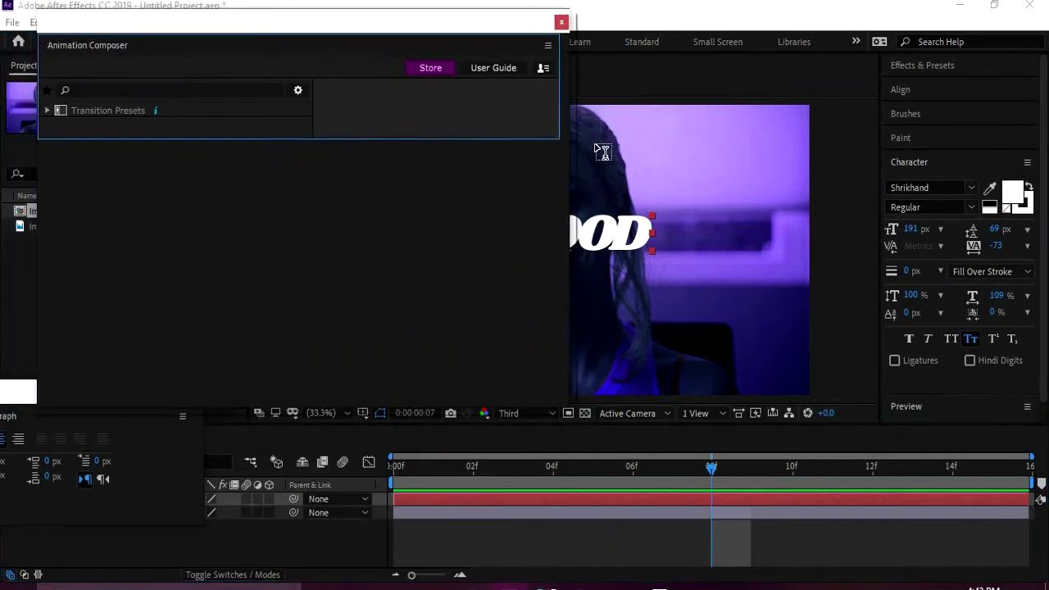
mouse_move(447, 153)
left_mouse_down()
mouse_move(402, 155)
mouse_move(429, 155)
left_mouse_up()
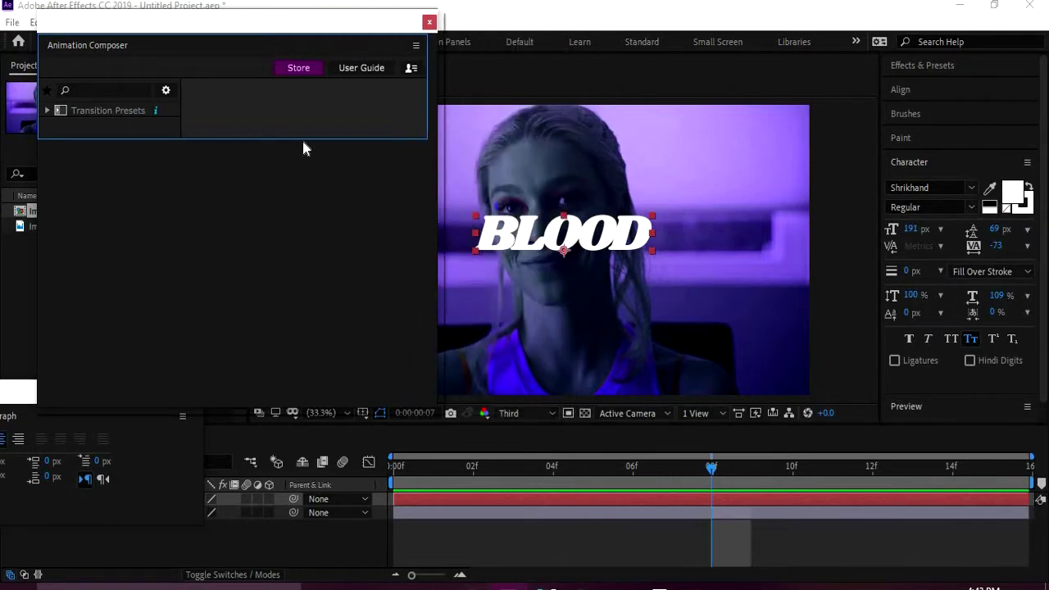
left_click(428, 22)
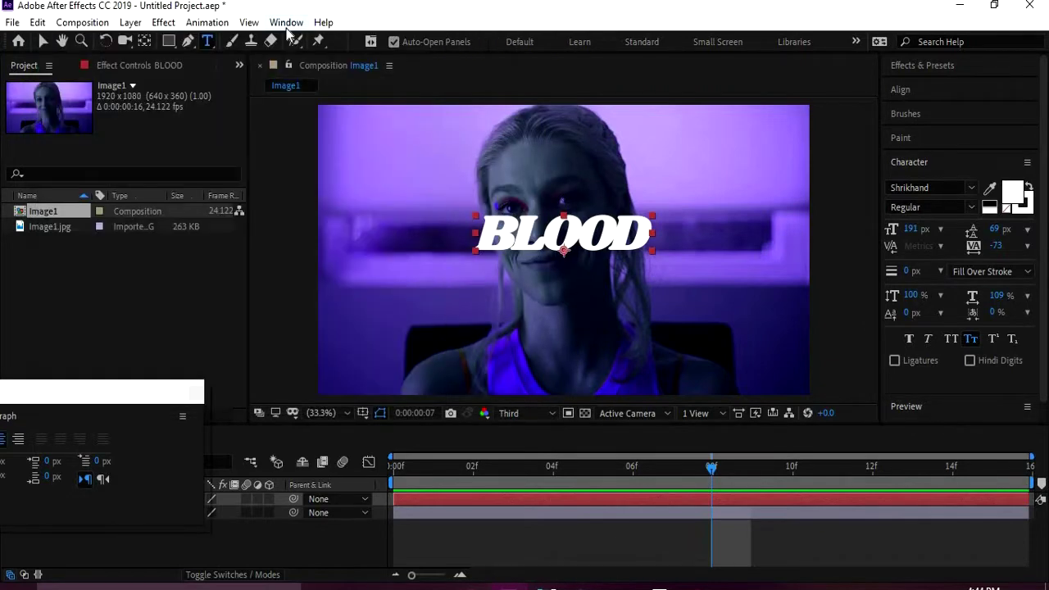
Centre BLOOD's anchor point using the Anchor Point Mover panel, then close it
left_click(287, 28)
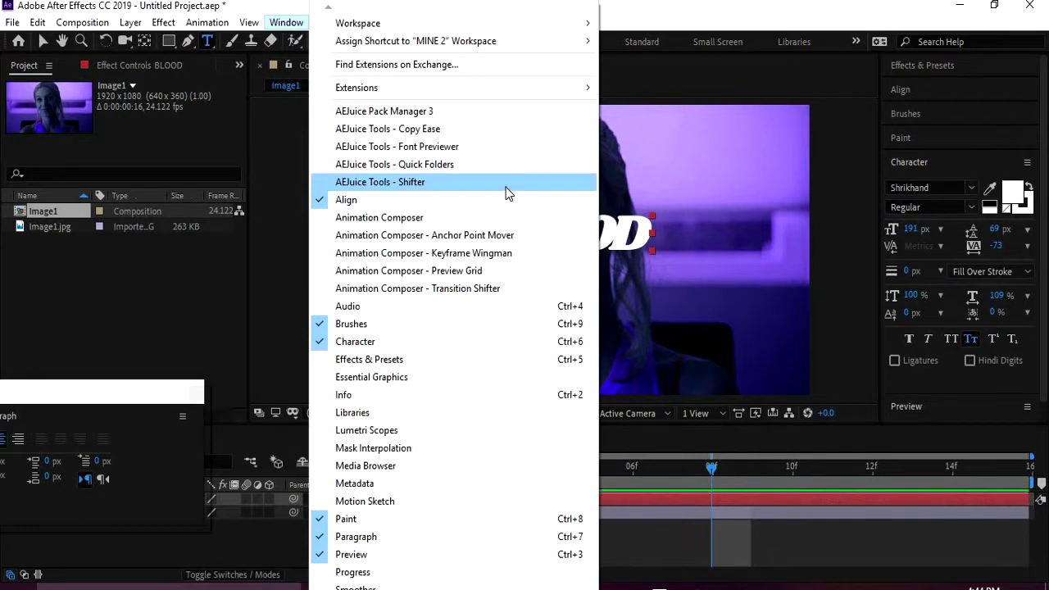
left_click(495, 235)
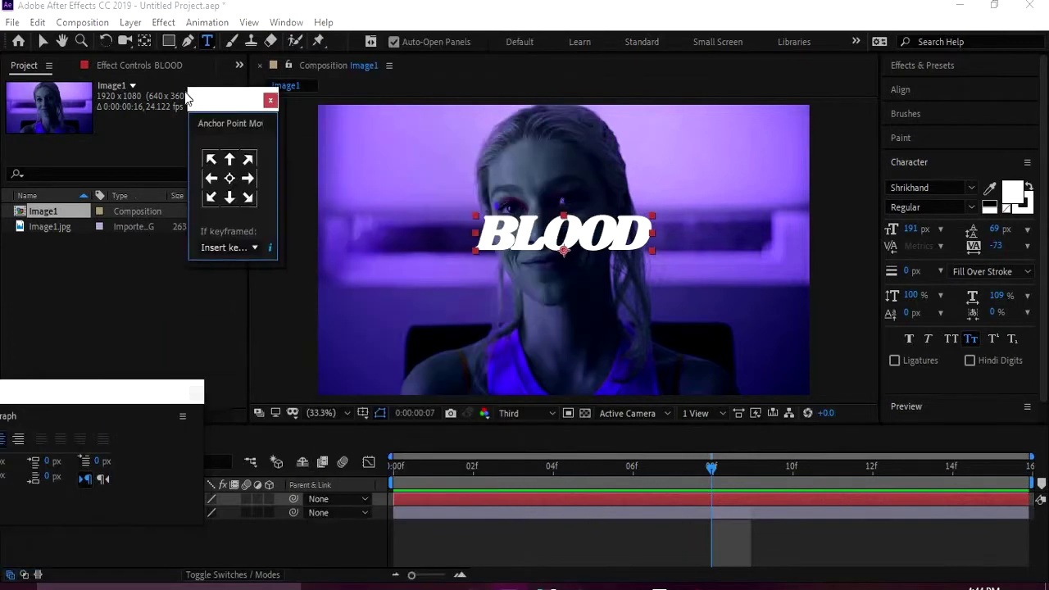
left_click_drag(182, 107, 158, 108)
left_click(196, 162)
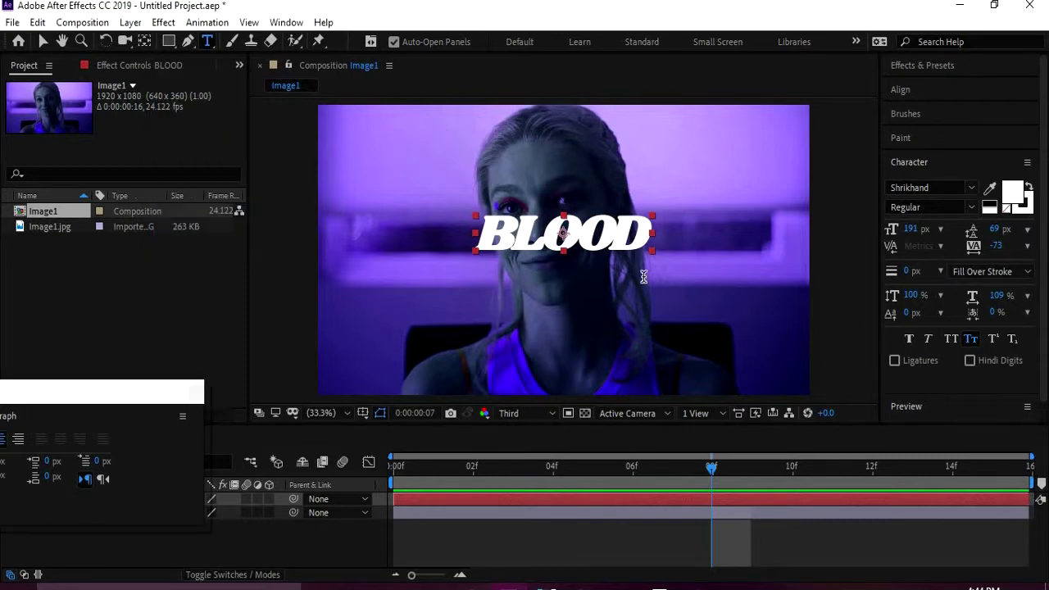
left_click(236, 83)
left_click_drag(222, 280, 252, 175)
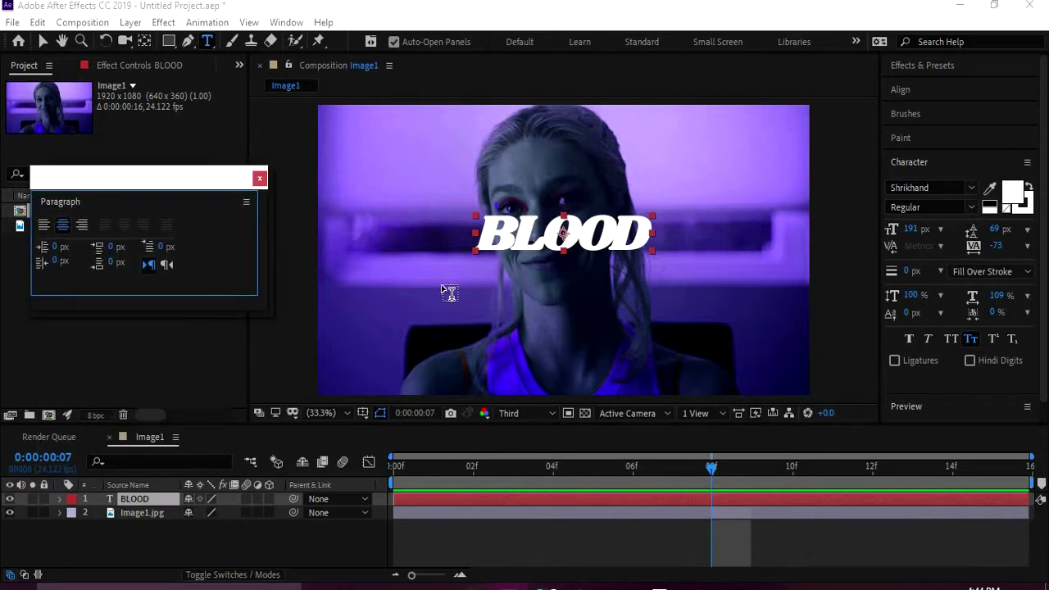
Change the BLOOD text fill colour to dark red 962E2E
left_click(809, 498)
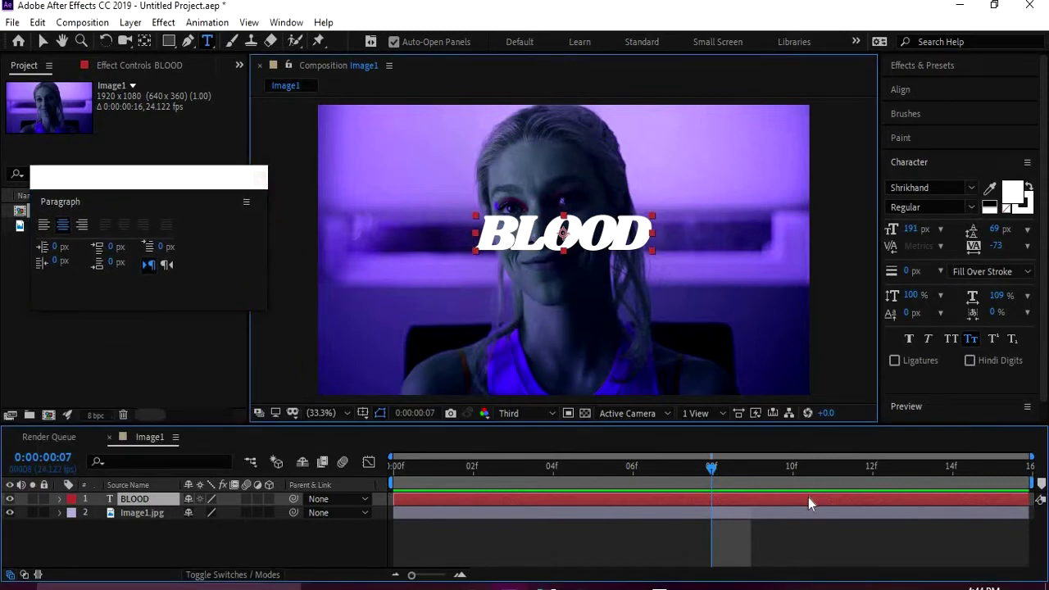
left_click(1013, 191)
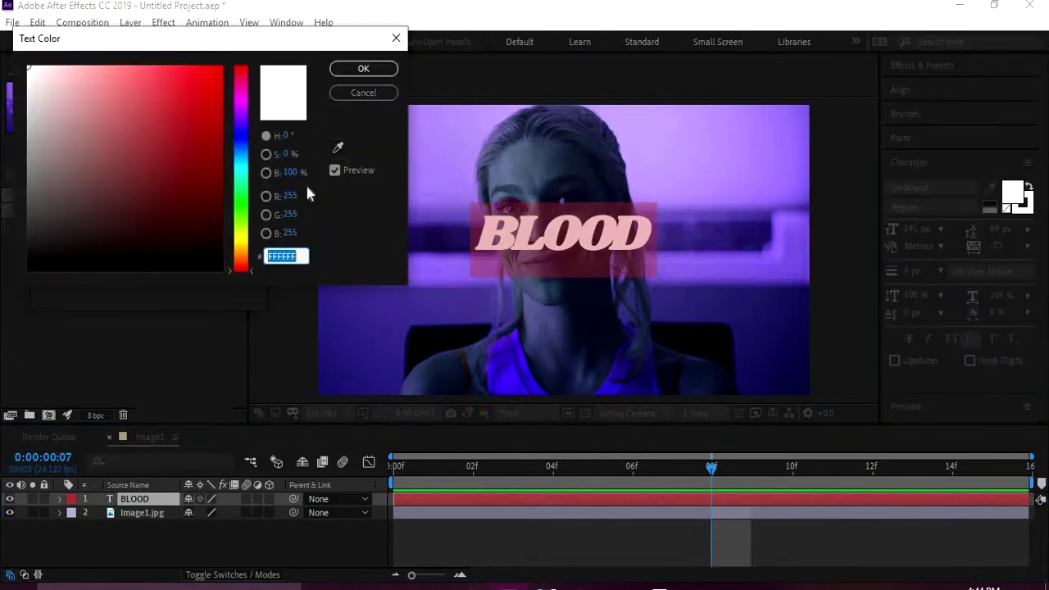
left_click(337, 147)
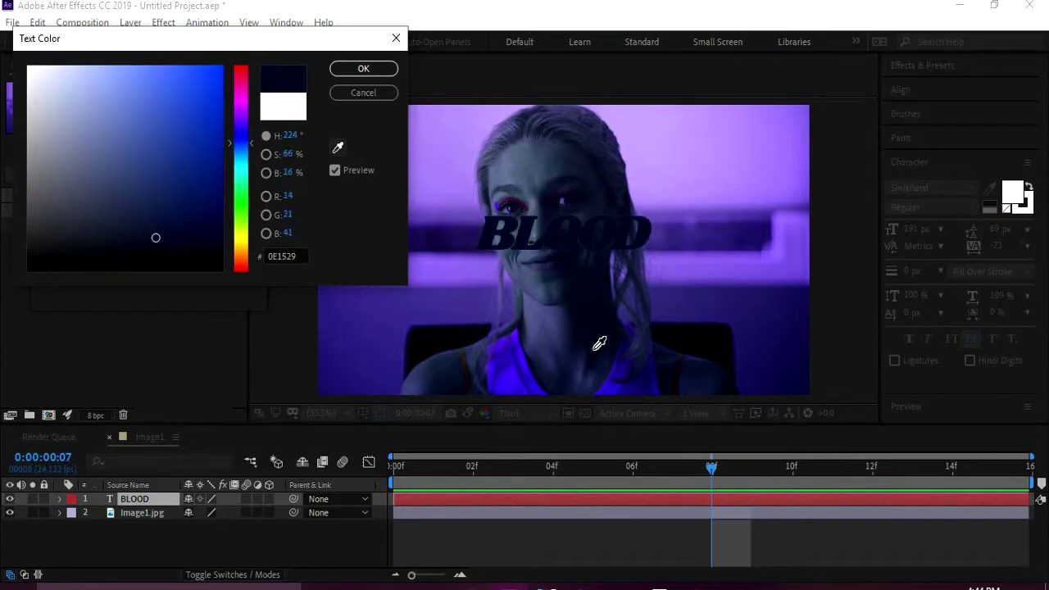
left_click_drag(240, 72, 233, 45)
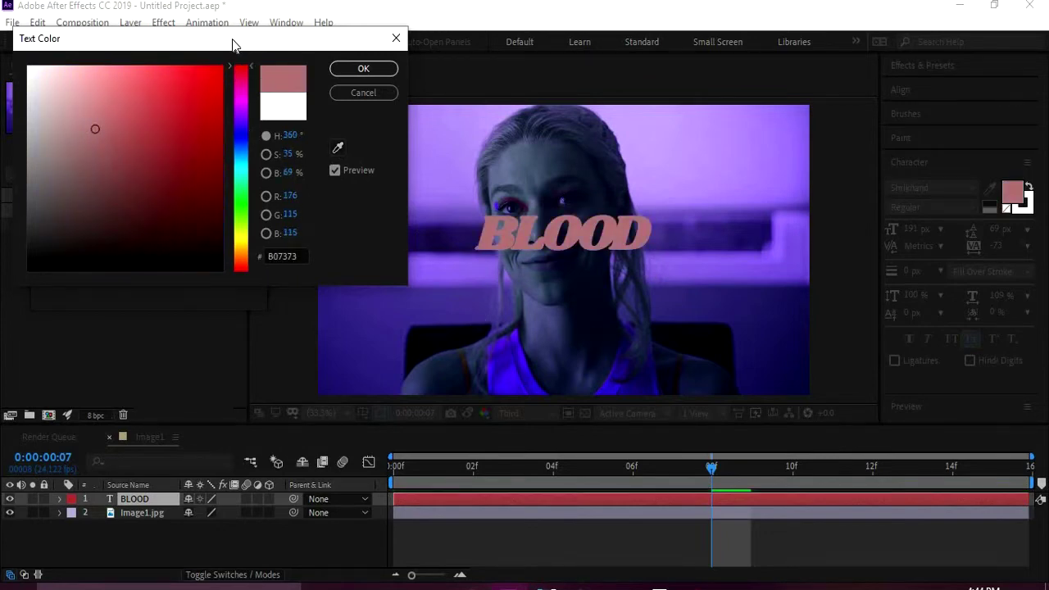
left_click(152, 124)
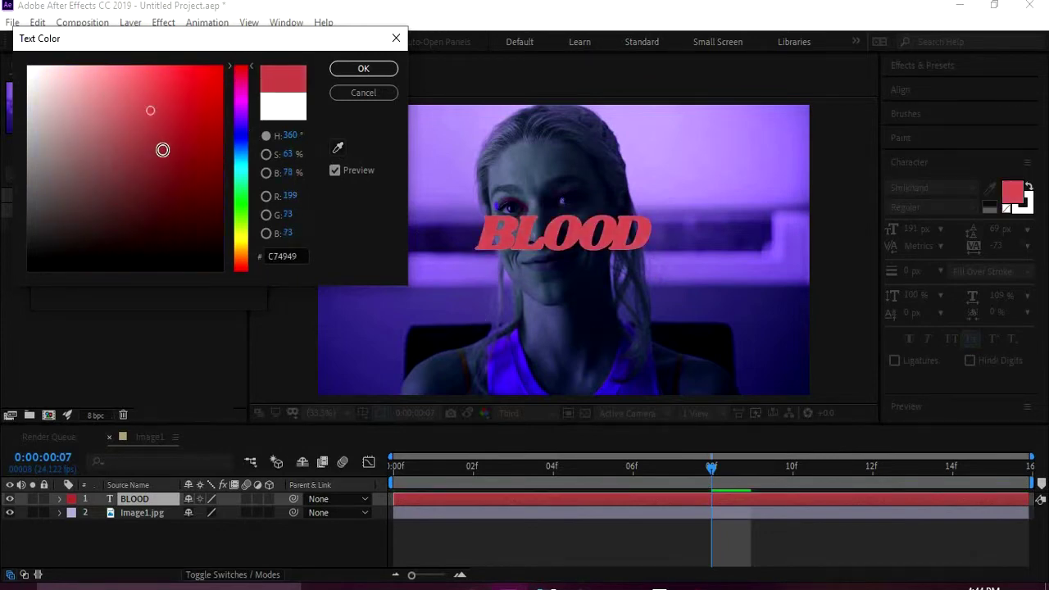
left_click(162, 150)
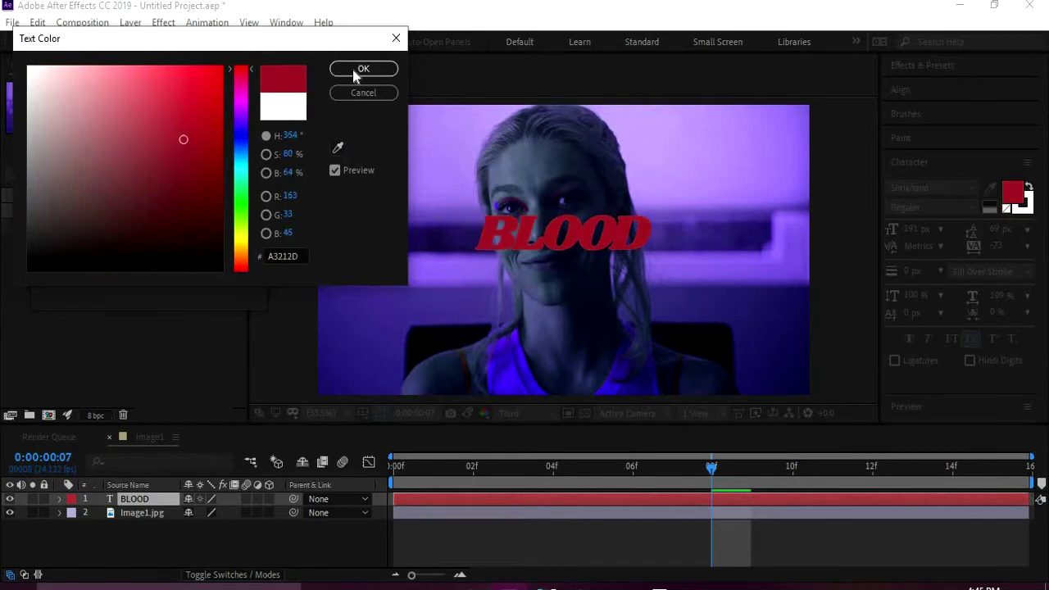
left_click(355, 74)
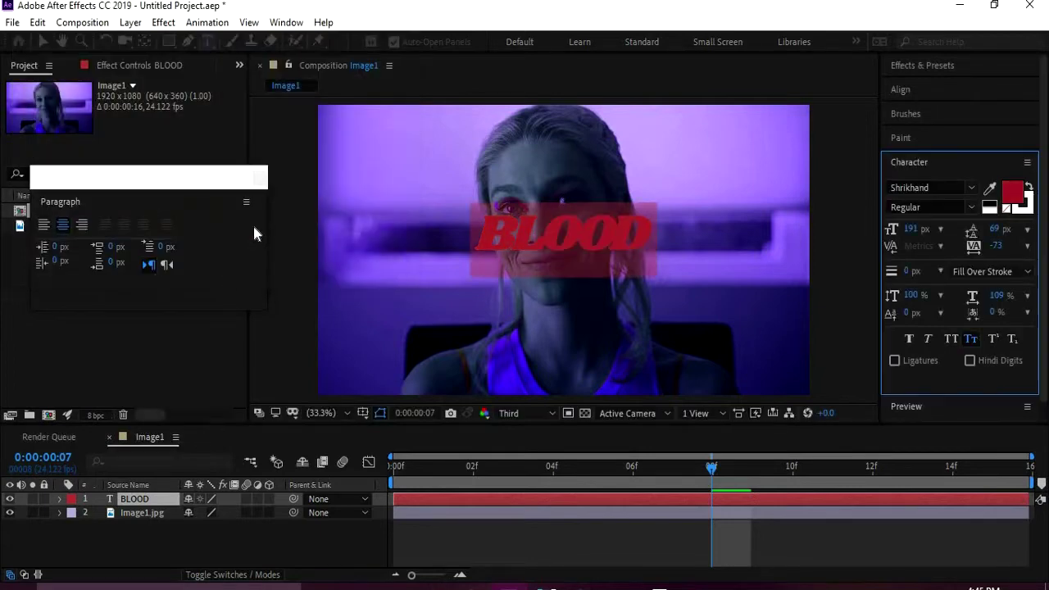
Leave text editing and show the Effect Controls for the BLOOD layer
left_click(513, 498)
key("Page_Up")
key("Page_Up")
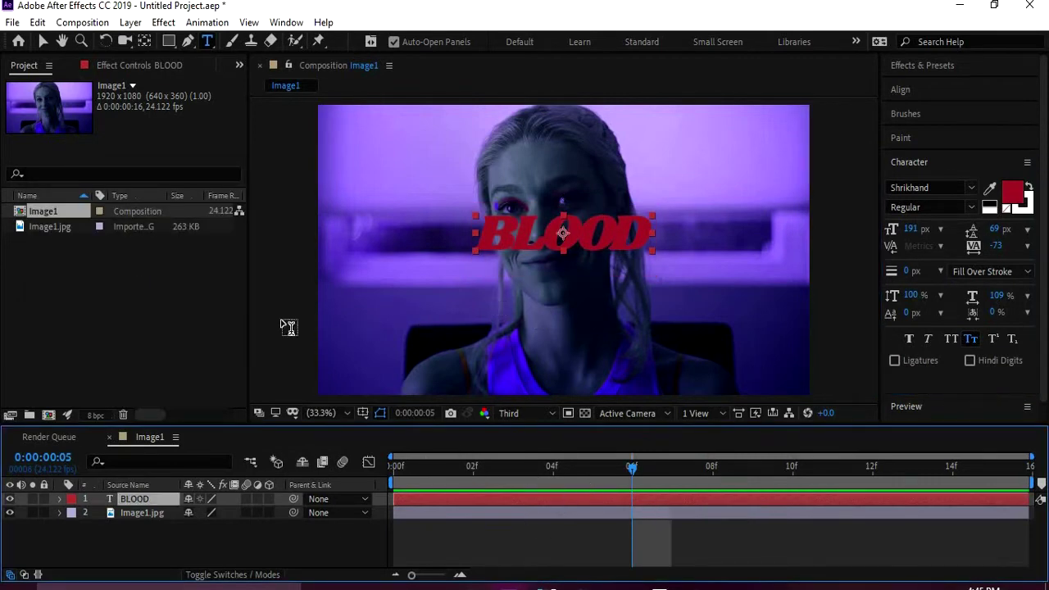
left_click(145, 65)
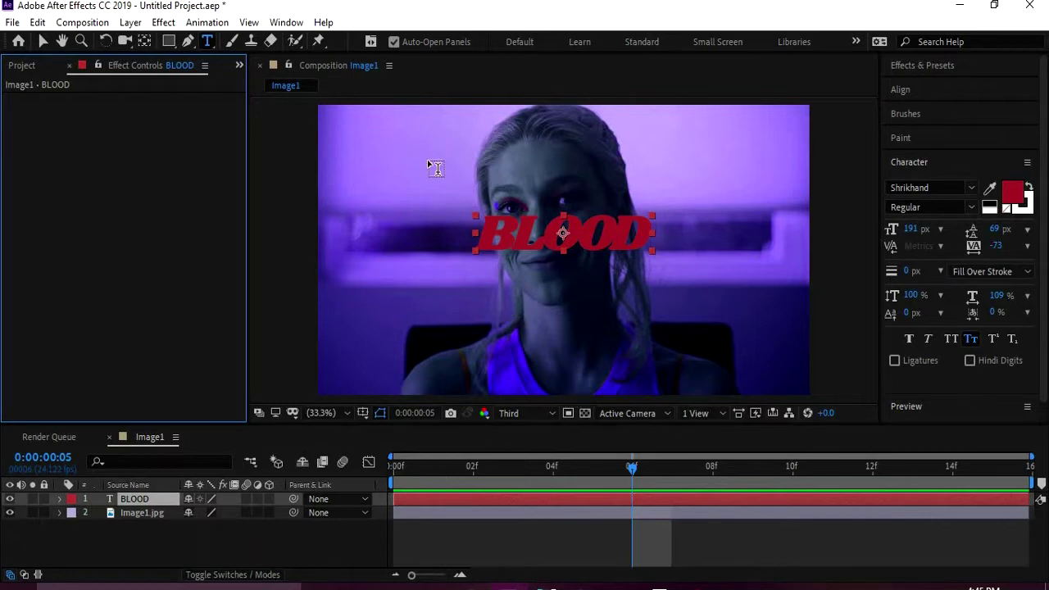
Open FX Console with Ctrl+Space and confirm its settings dialog
key("ctrl+space")
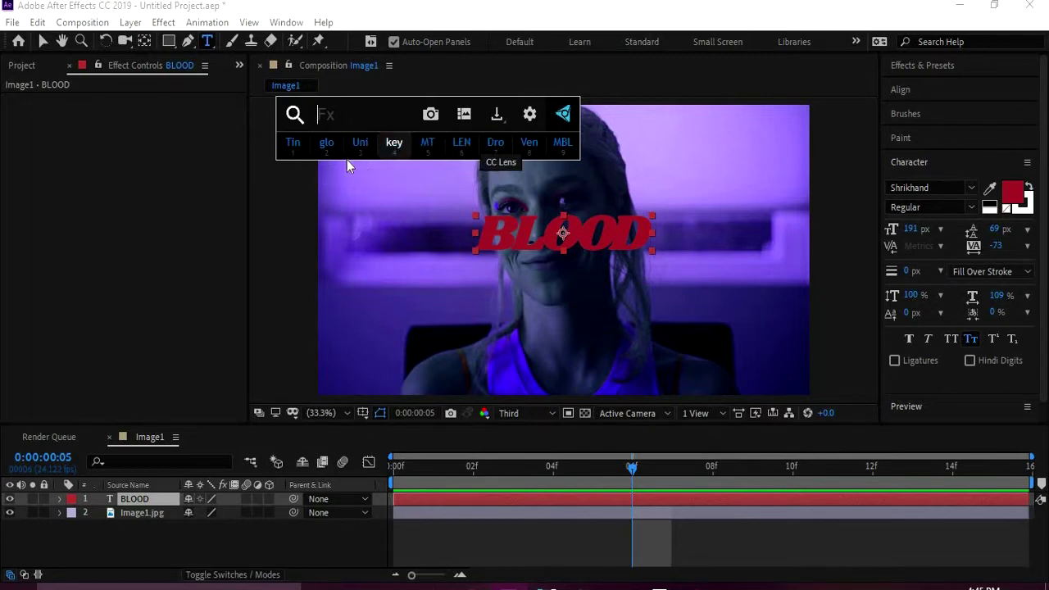
left_click(529, 115)
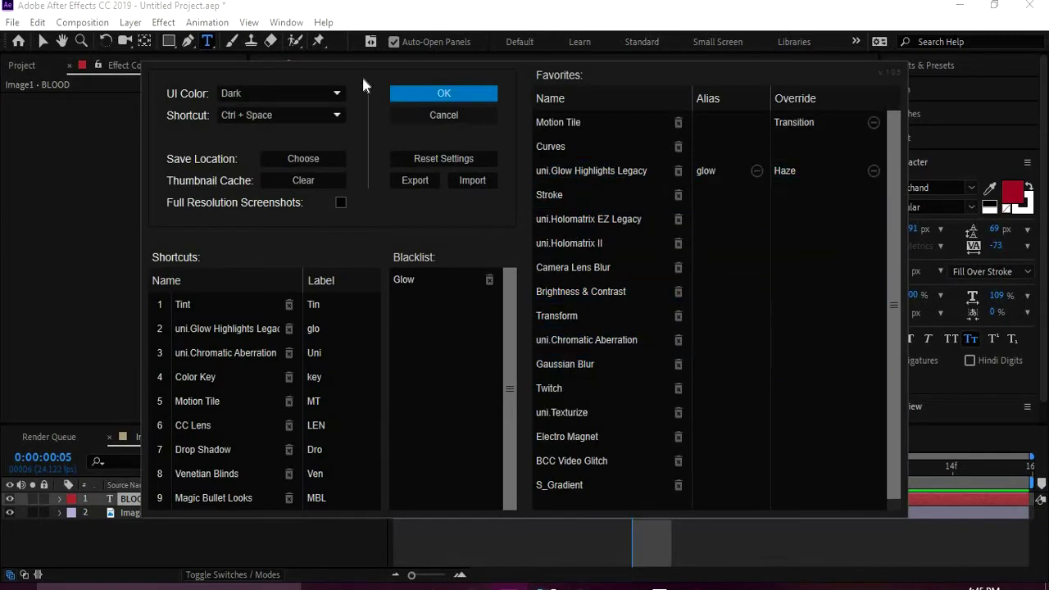
left_click(453, 100)
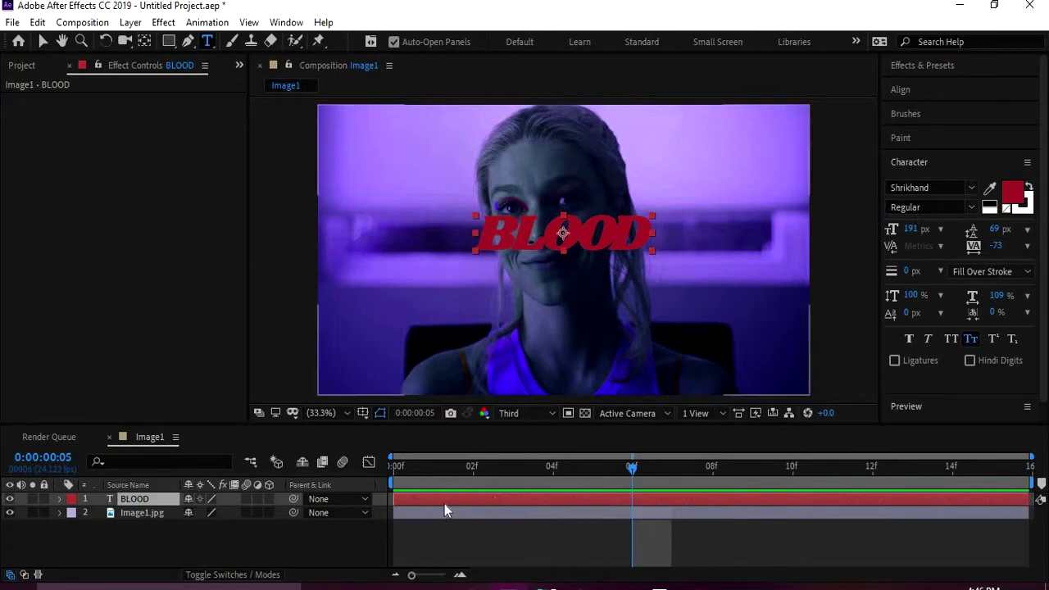
Bring up the effects context menu in BLOOD's Effect Controls panel
right_click(106, 228)
left_click(160, 20)
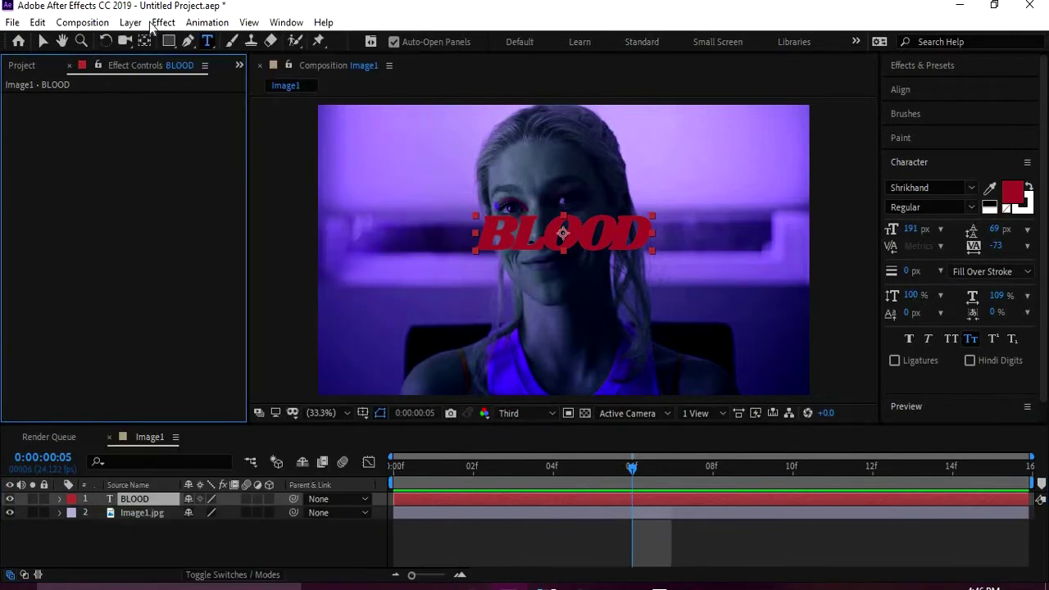
left_click(157, 23)
left_click(89, 198)
right_click(93, 278)
mouse_move(168, 344)
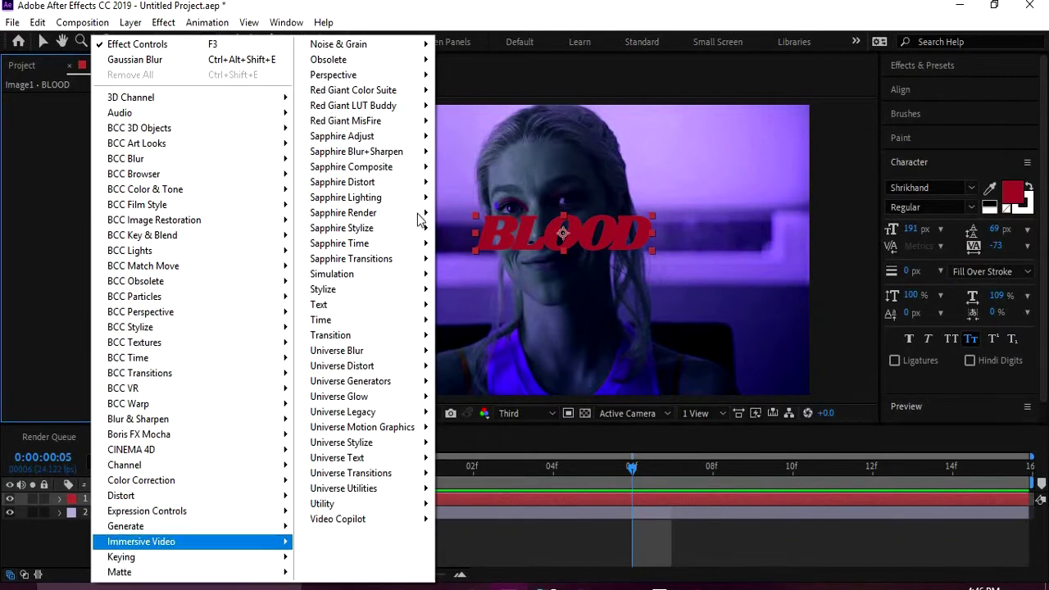
Add a Drop Shadow to BLOOD and try adjusting its distance, softness and opacity
mouse_move(415, 75)
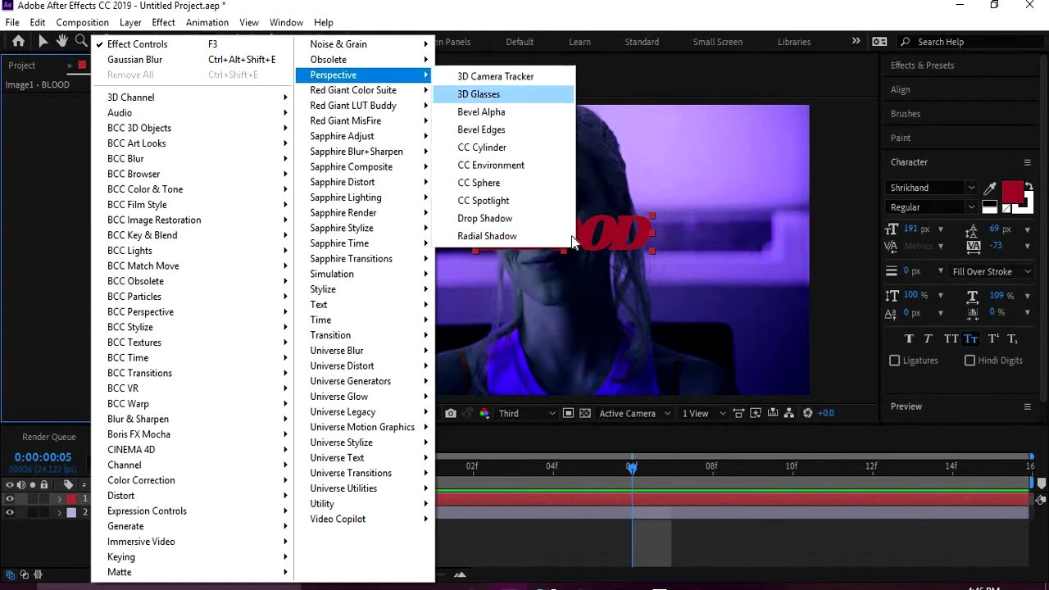
left_click(534, 215)
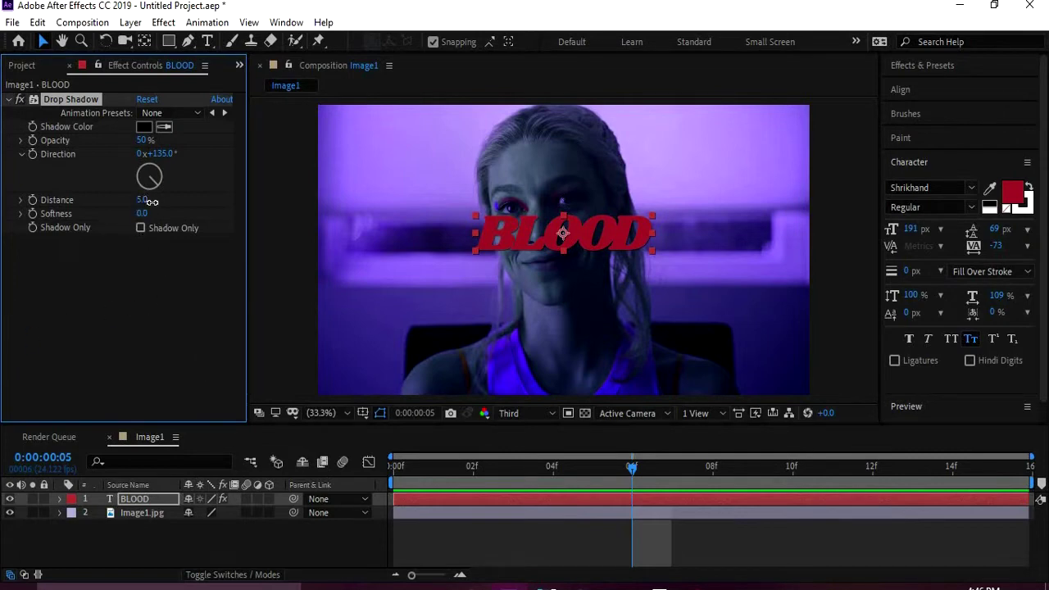
left_click_drag(151, 202, 145, 205)
left_click_drag(160, 211, 128, 227)
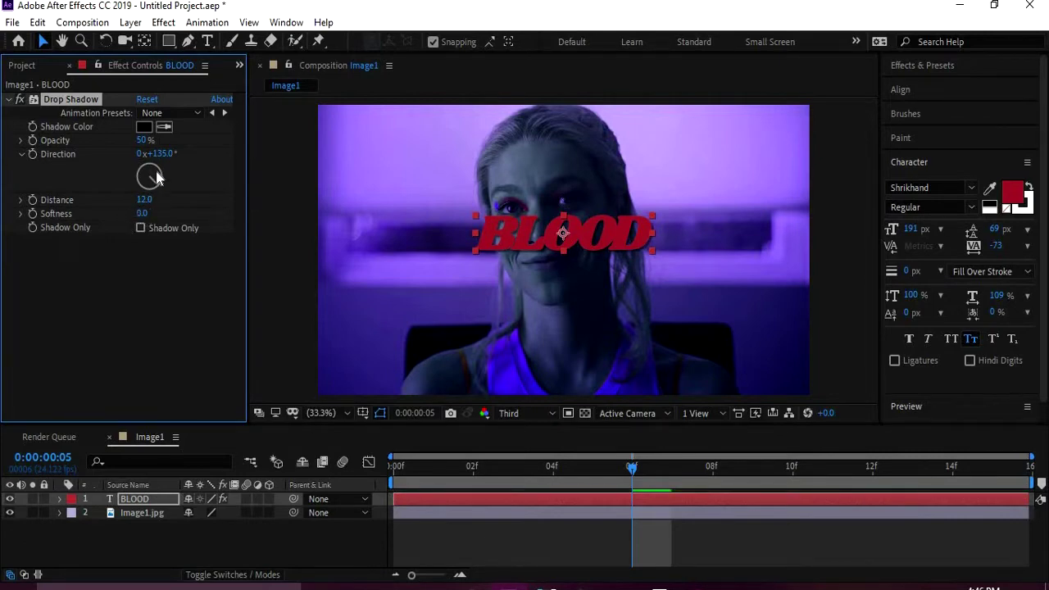
mouse_move(140, 146)
left_mouse_down()
mouse_move(168, 145)
mouse_move(149, 144)
left_mouse_up()
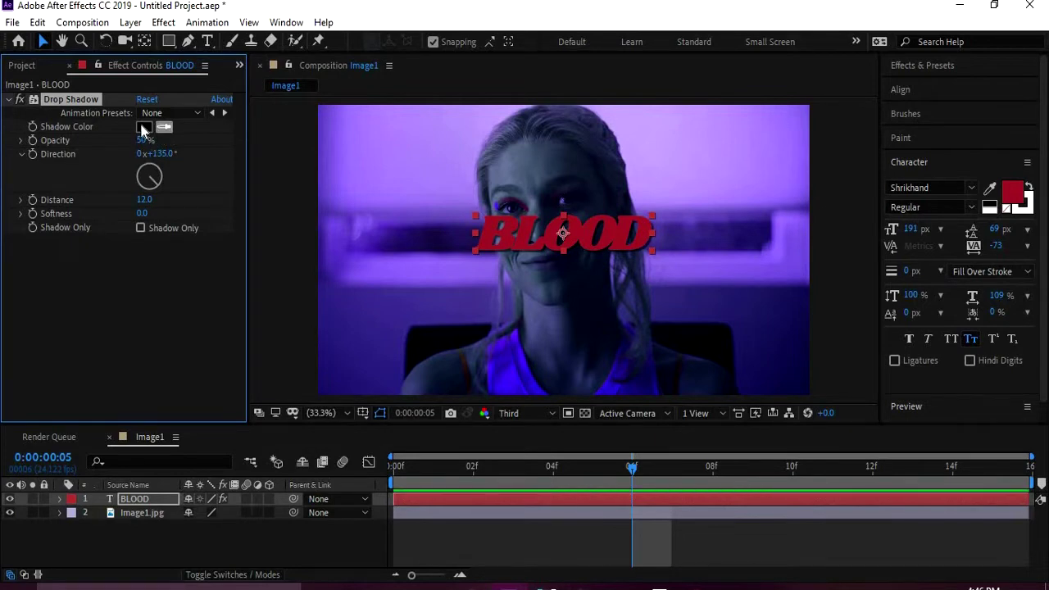
Set the drop shadow colour to a deep pink
left_click(144, 126)
mouse_move(43, 148)
left_mouse_down()
mouse_move(14, 164)
mouse_move(19, 180)
left_mouse_up()
left_click(338, 147)
left_click(433, 158)
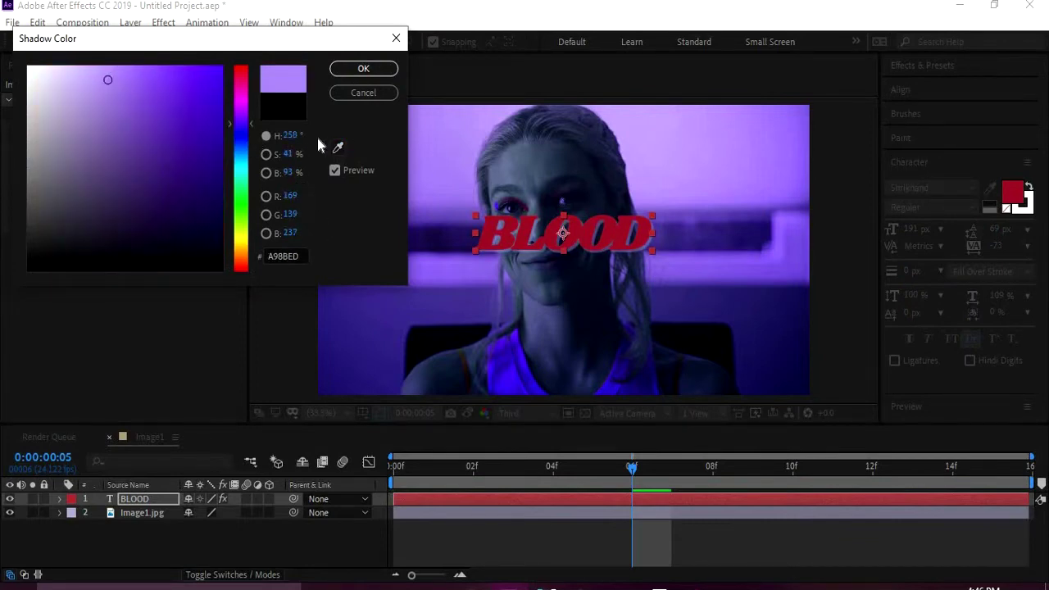
left_click(243, 82)
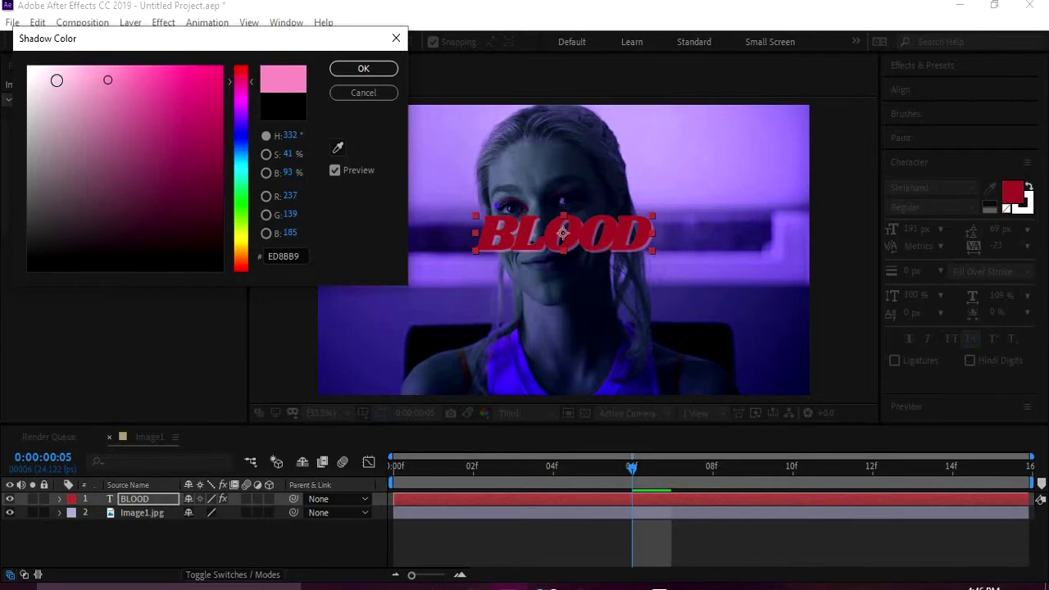
left_click(57, 80)
left_click(120, 87)
left_click(101, 86)
left_click(129, 91)
left_click(114, 95)
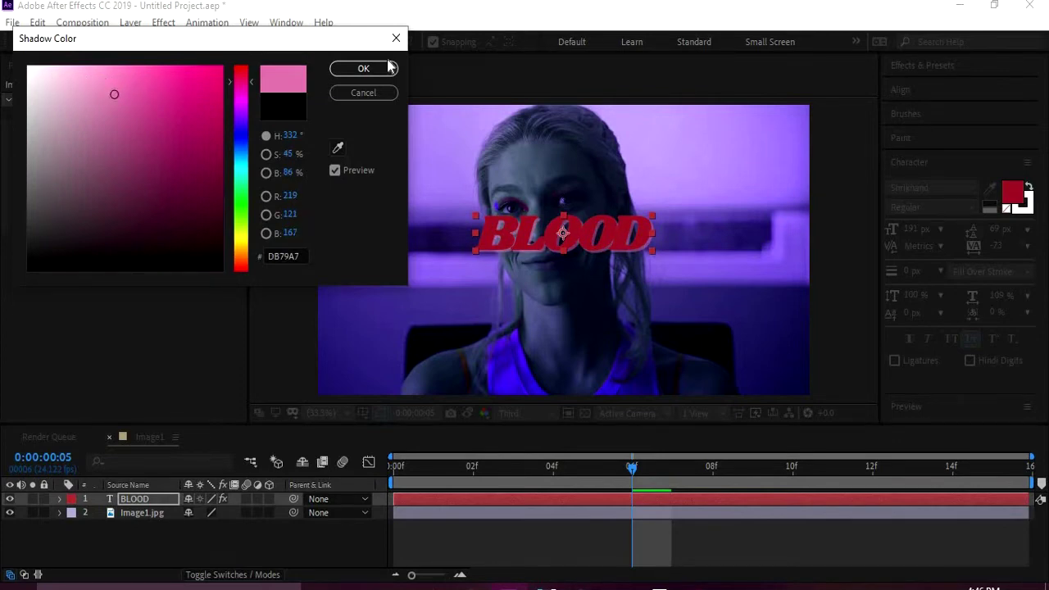
left_click(363, 68)
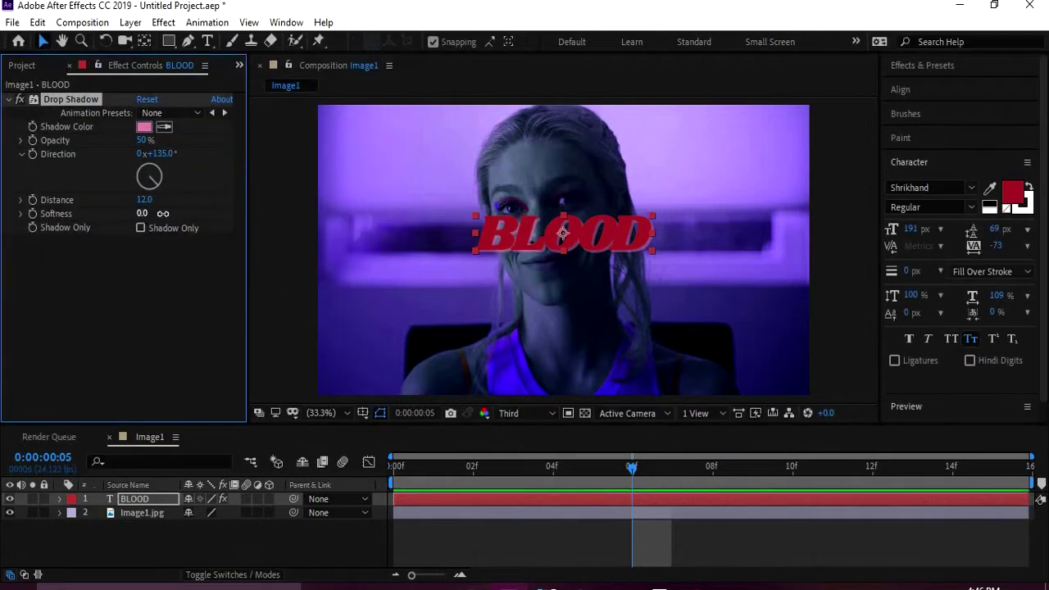
Give the shadow 51% opacity, distance 10.8, direction 99° and no softness
left_click_drag(164, 213, 153, 214)
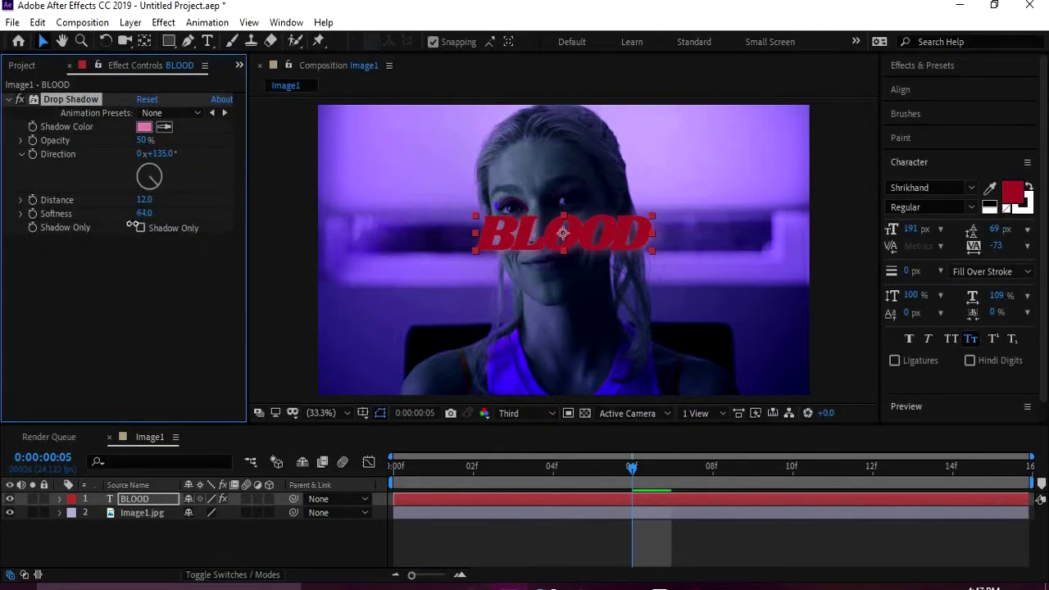
key("ctrl+z")
key("ctrl+z")
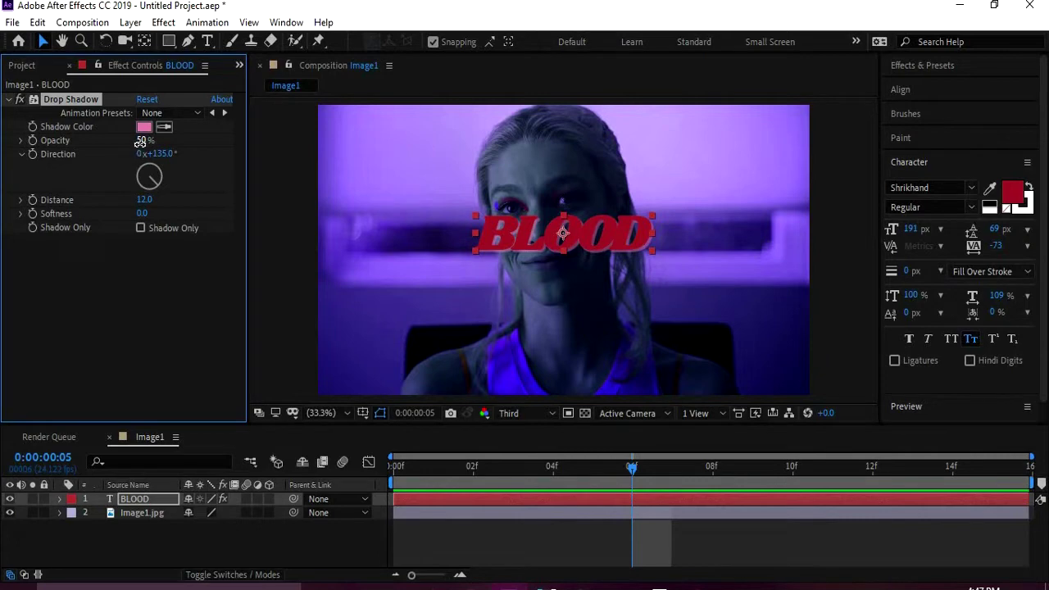
left_click_drag(123, 154, 96, 167)
left_click_drag(140, 199, 109, 209)
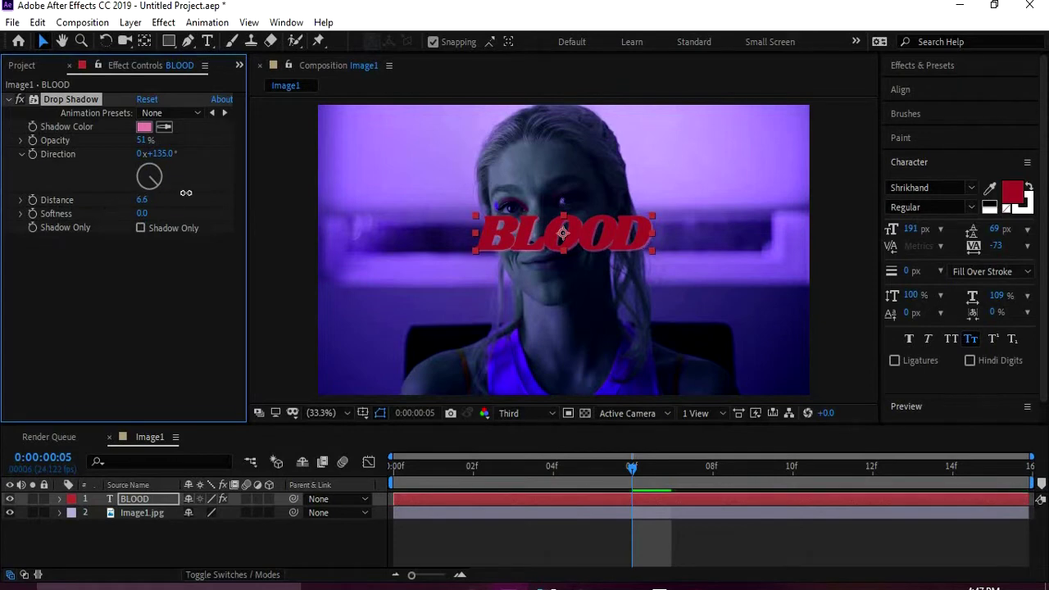
left_click_drag(186, 193, 120, 194)
left_click(161, 178)
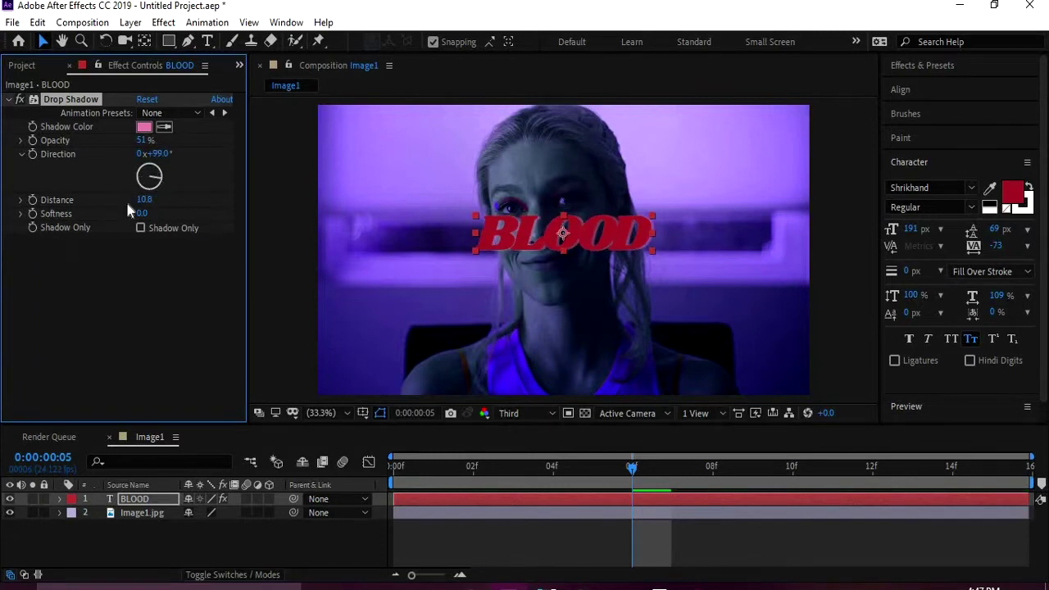
left_click(8, 99)
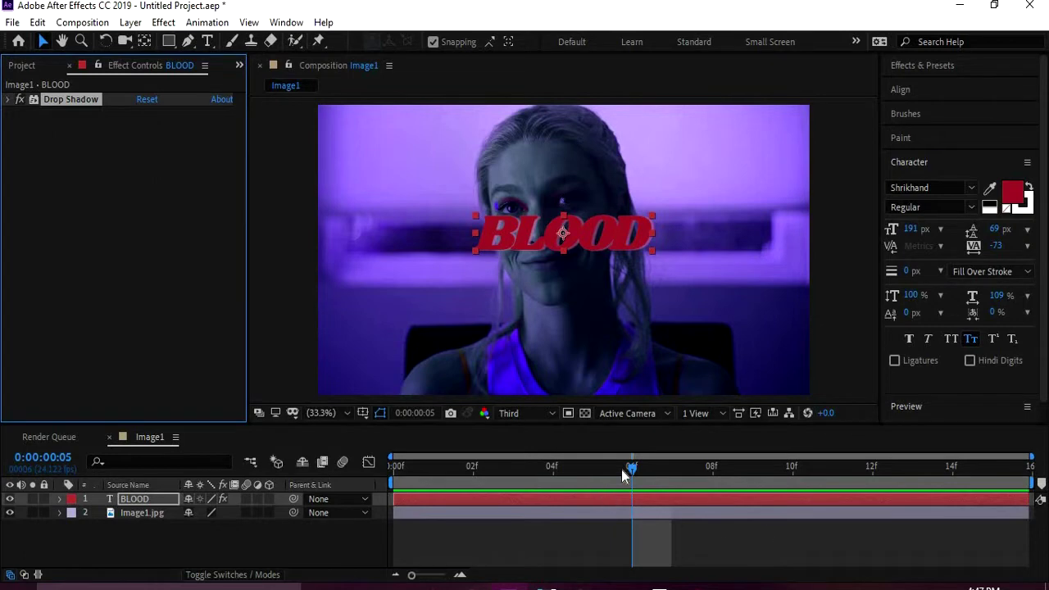
Preview the animation and select the BLOOD text layer
left_click(426, 486)
key("space")
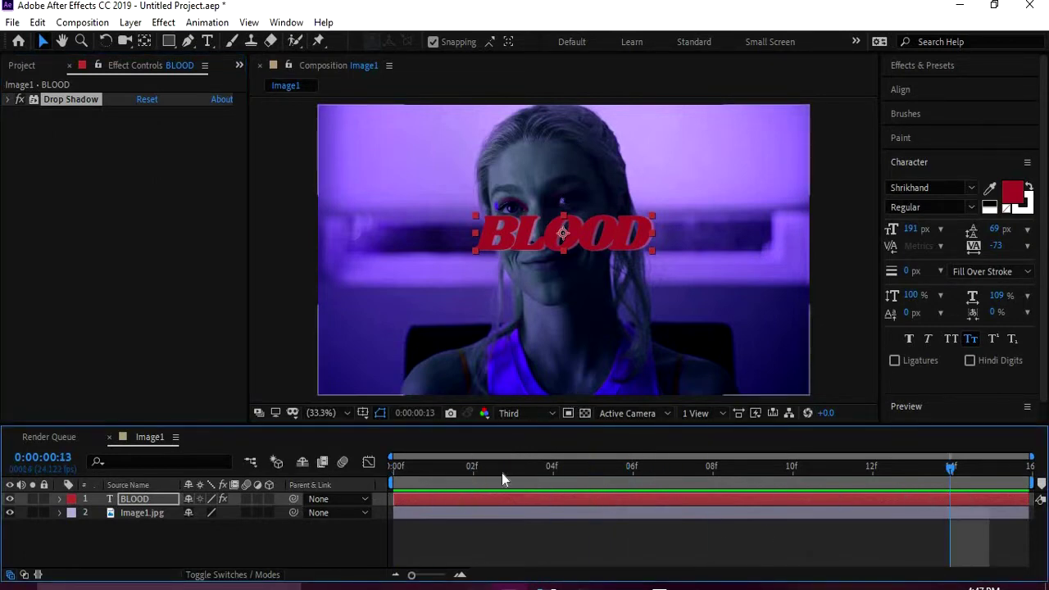
left_click(487, 501)
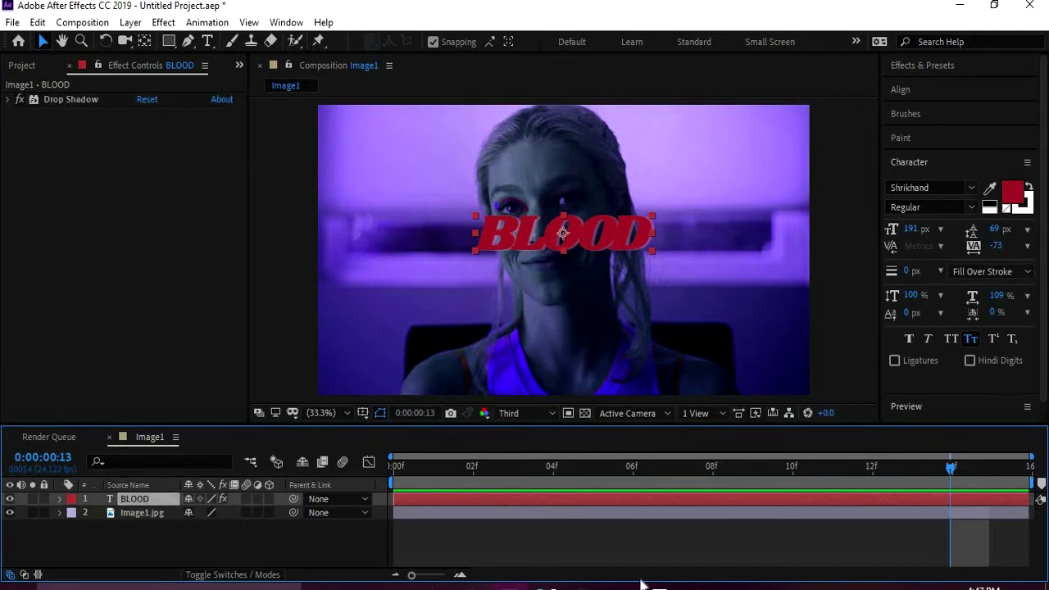
Add an empty Shape Layer 1 above BLOOD via New > Shape Layer
right_click(514, 545)
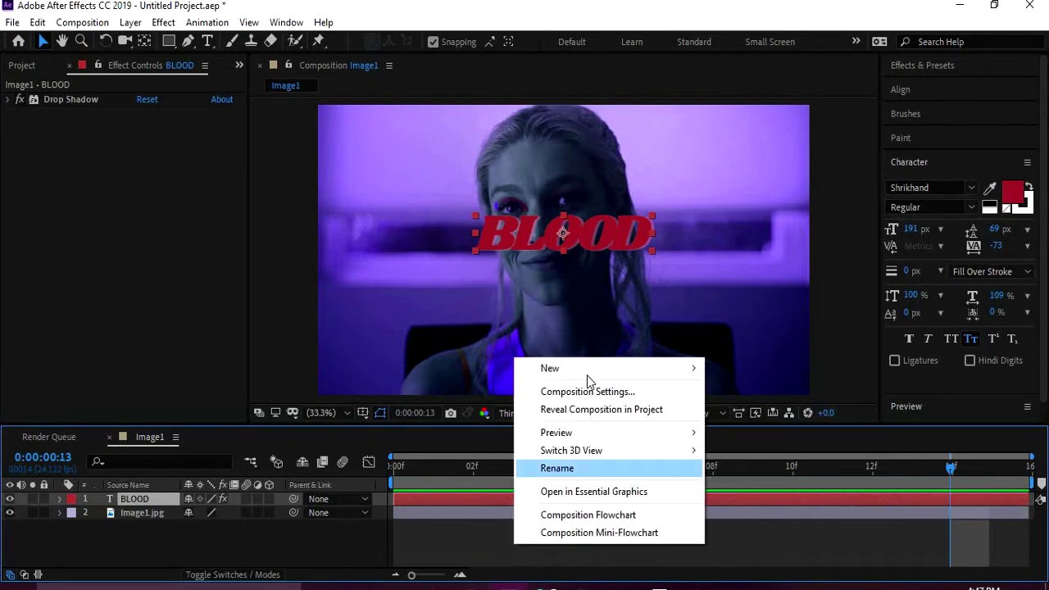
mouse_move(586, 374)
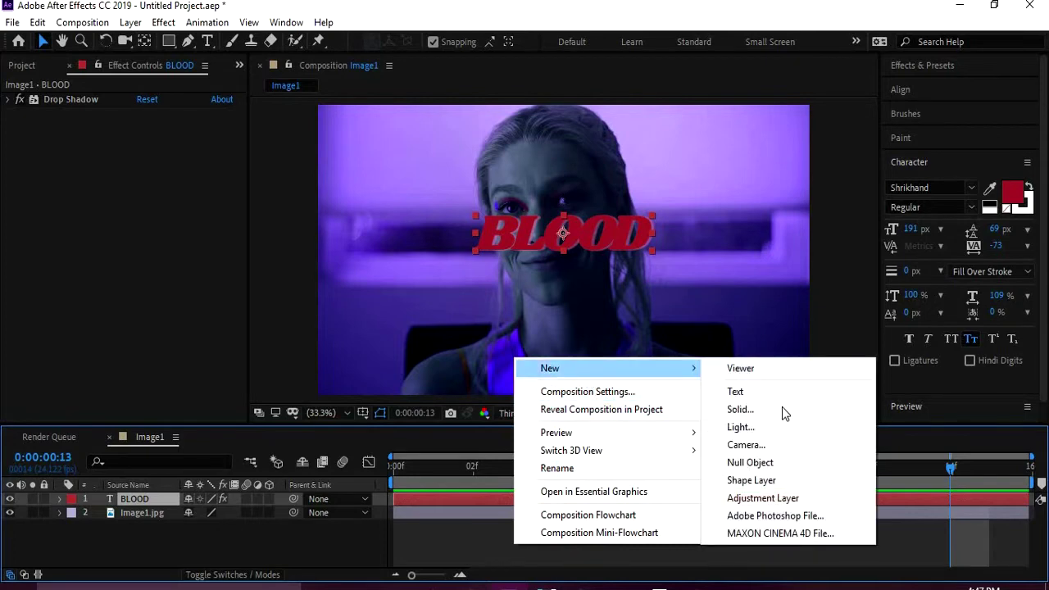
left_click(746, 481)
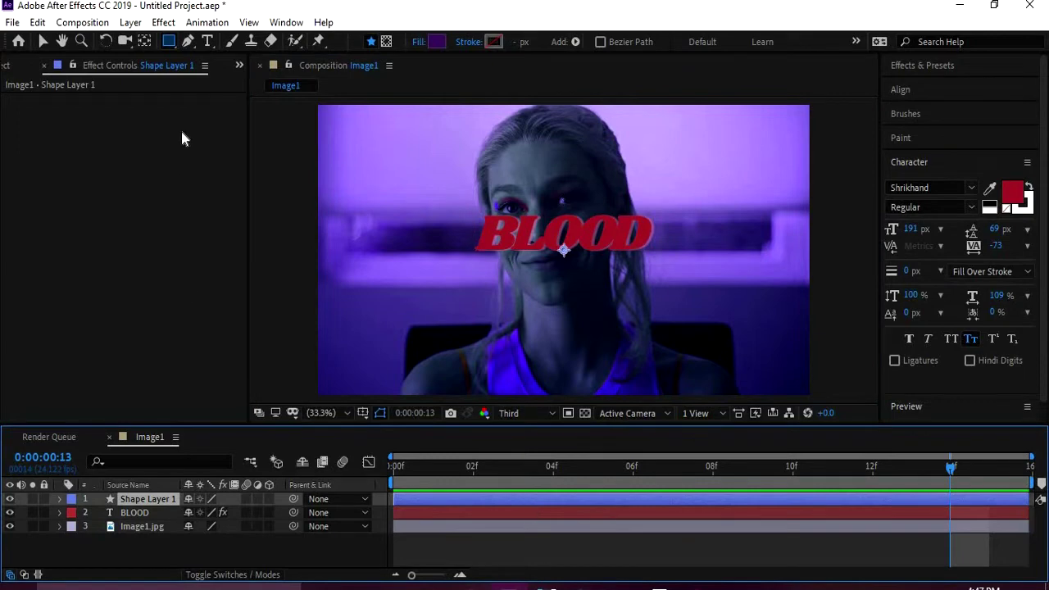
Draw a four-cornered dark purple pen shape over most of the BLOOD title on Shape Layer 1
left_click(187, 43)
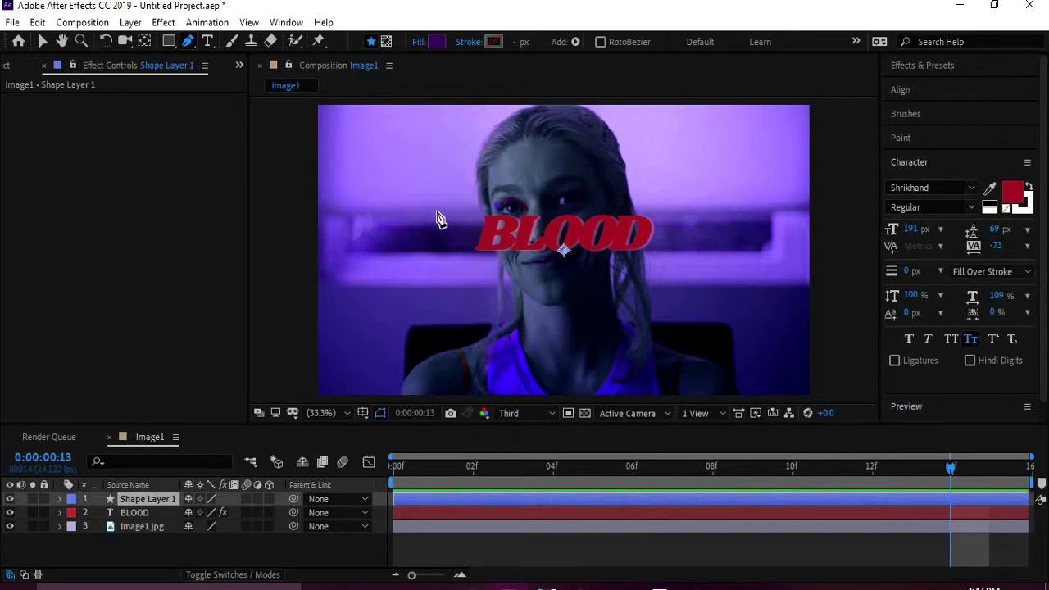
left_click(483, 200)
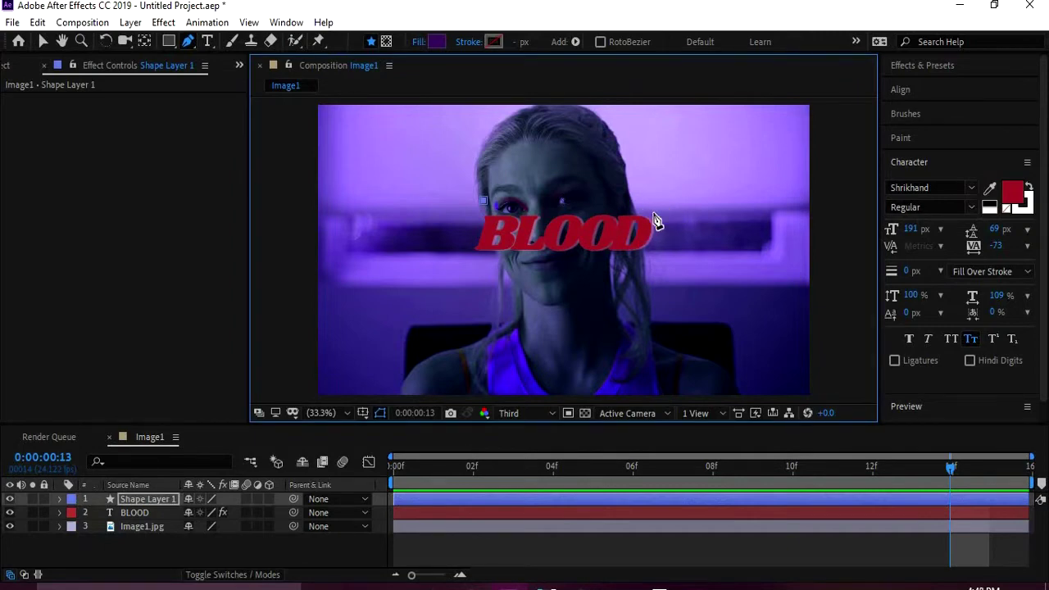
left_click(679, 201)
left_click(677, 263)
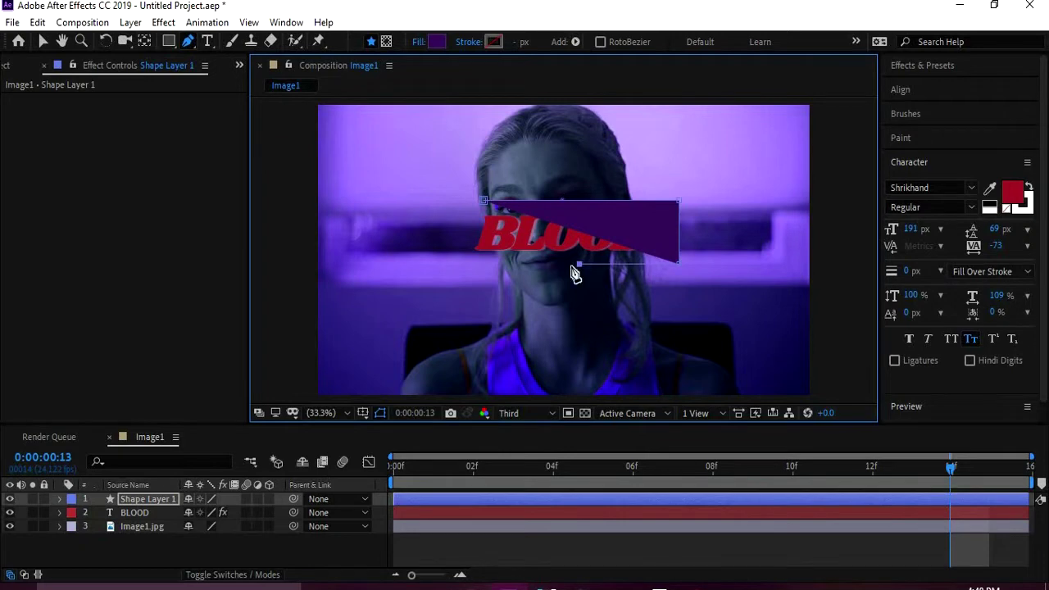
left_click(579, 263)
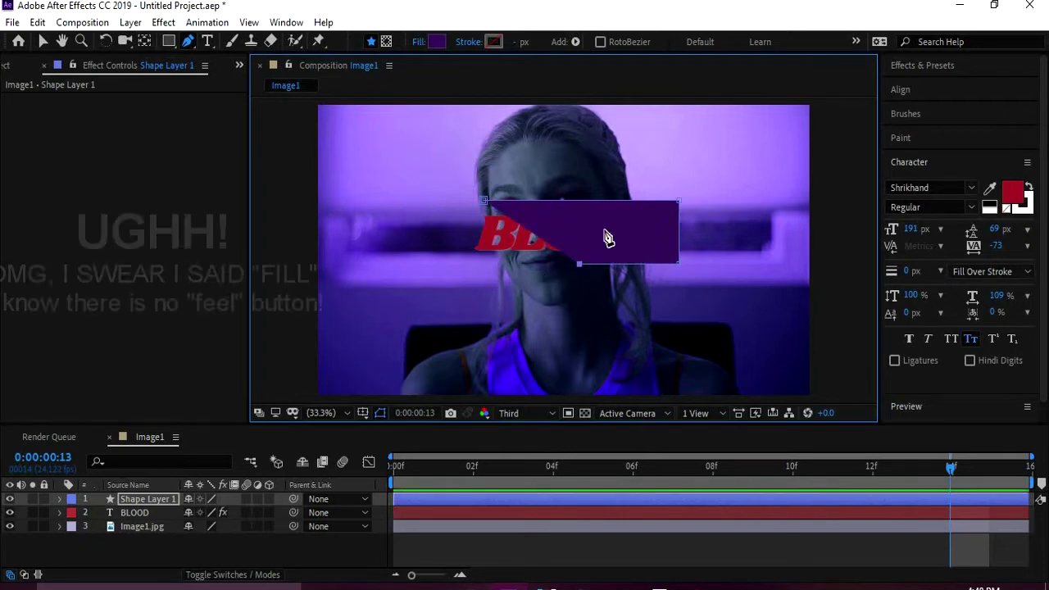
Remove the shape's fill and give it a 50 px stroke
left_click(418, 44)
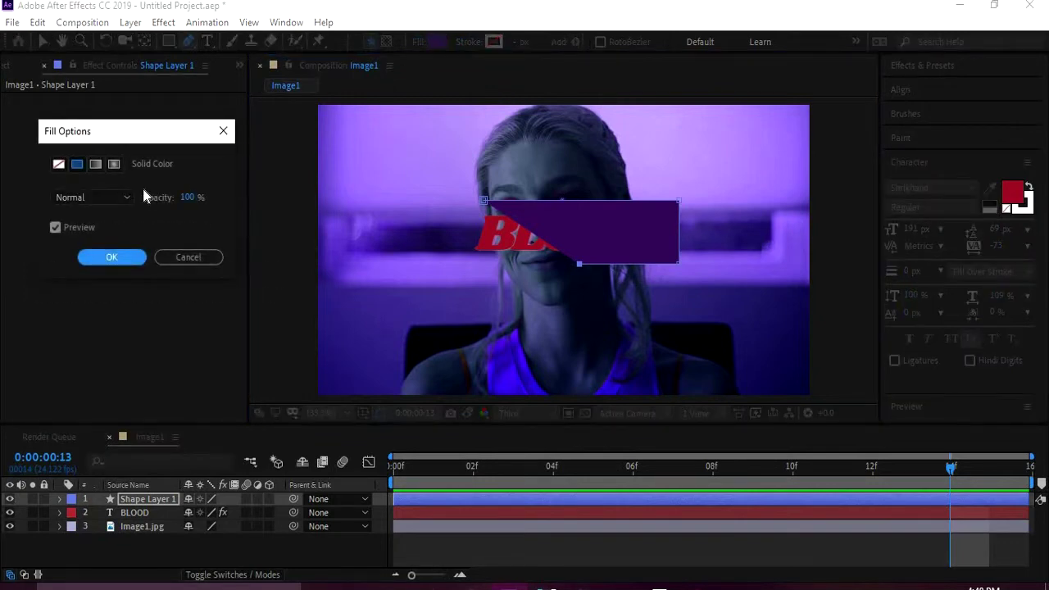
left_click(59, 165)
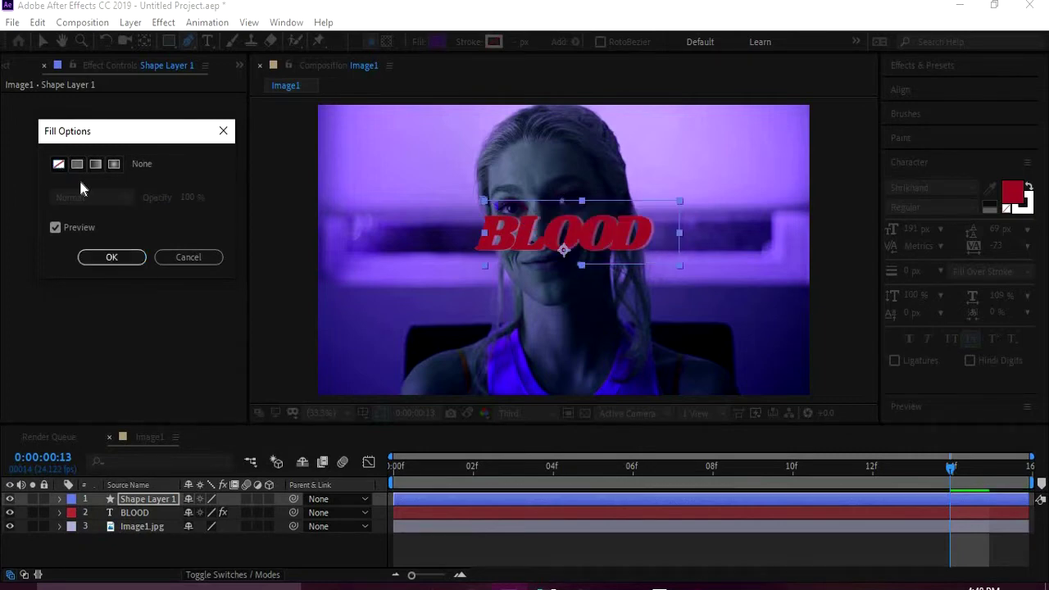
left_click(109, 257)
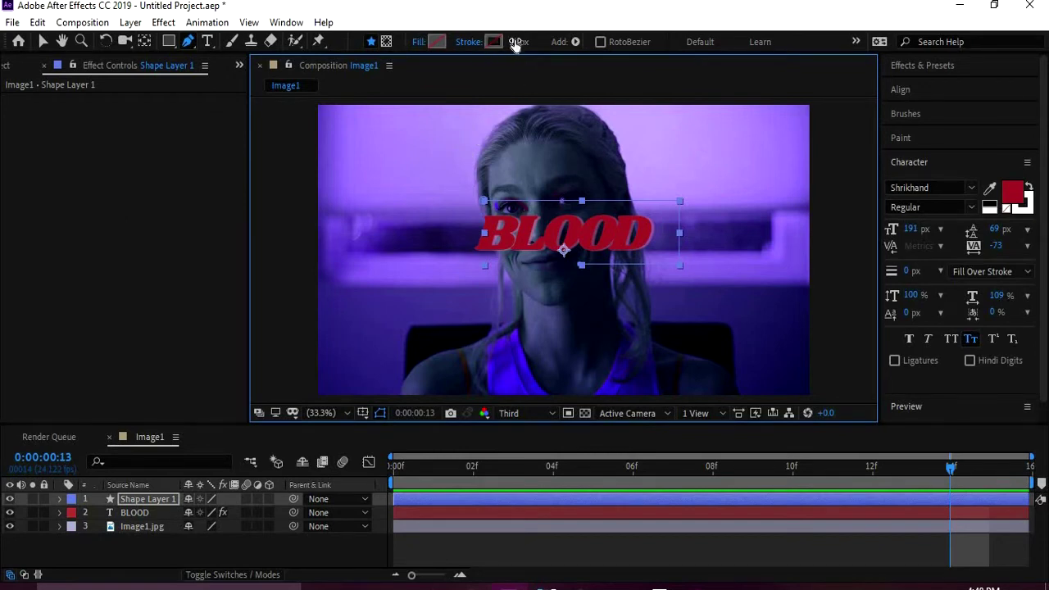
mouse_move(525, 42)
left_mouse_down()
mouse_move(568, 42)
mouse_move(541, 51)
mouse_move(560, 43)
mouse_move(542, 54)
mouse_move(566, 53)
mouse_move(543, 64)
left_mouse_up()
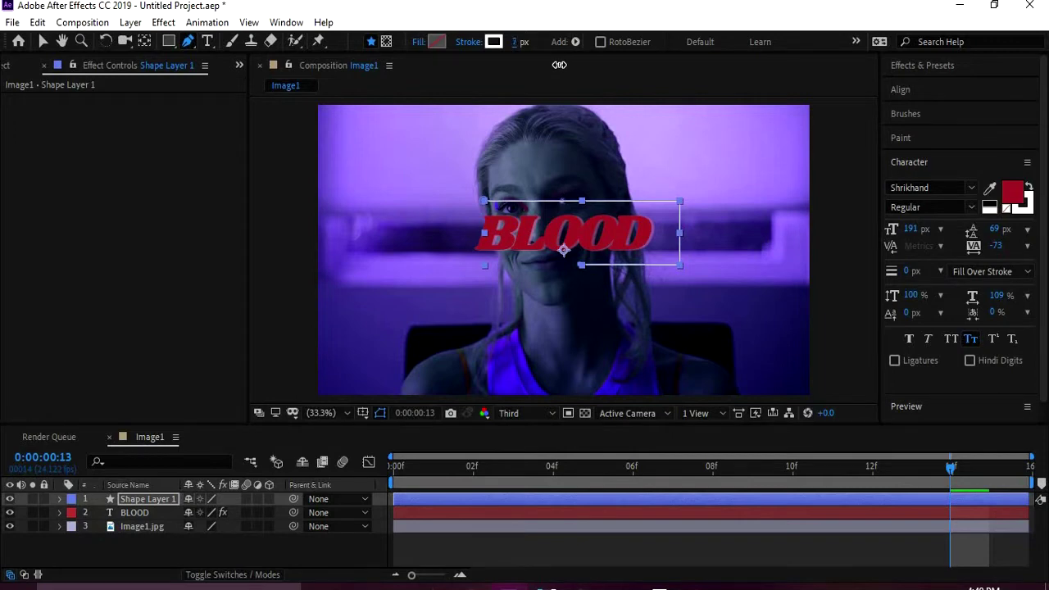
left_click_drag(559, 64, 595, 66)
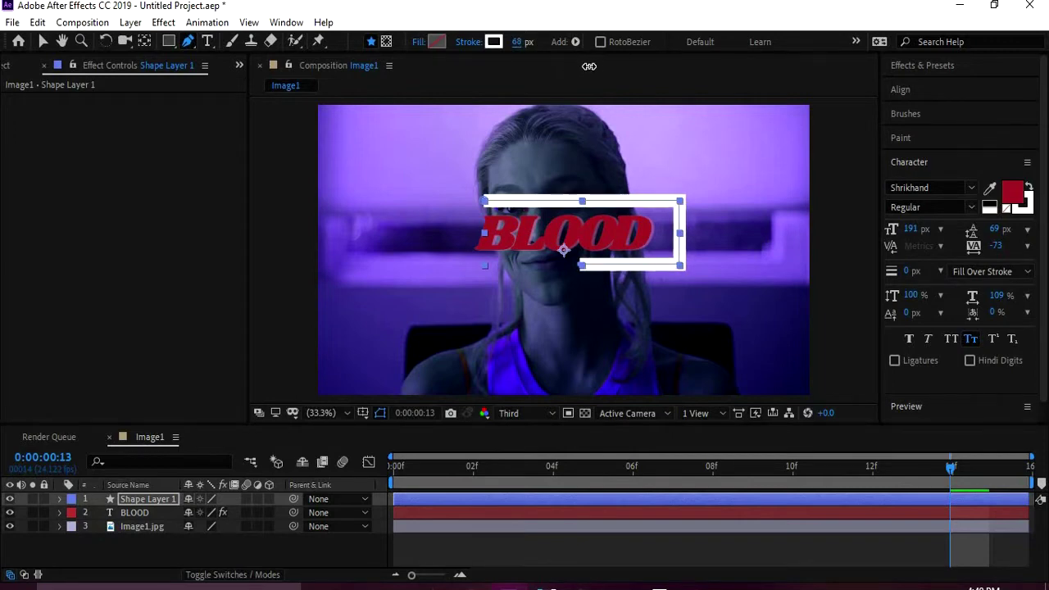
left_click_drag(588, 65, 584, 71)
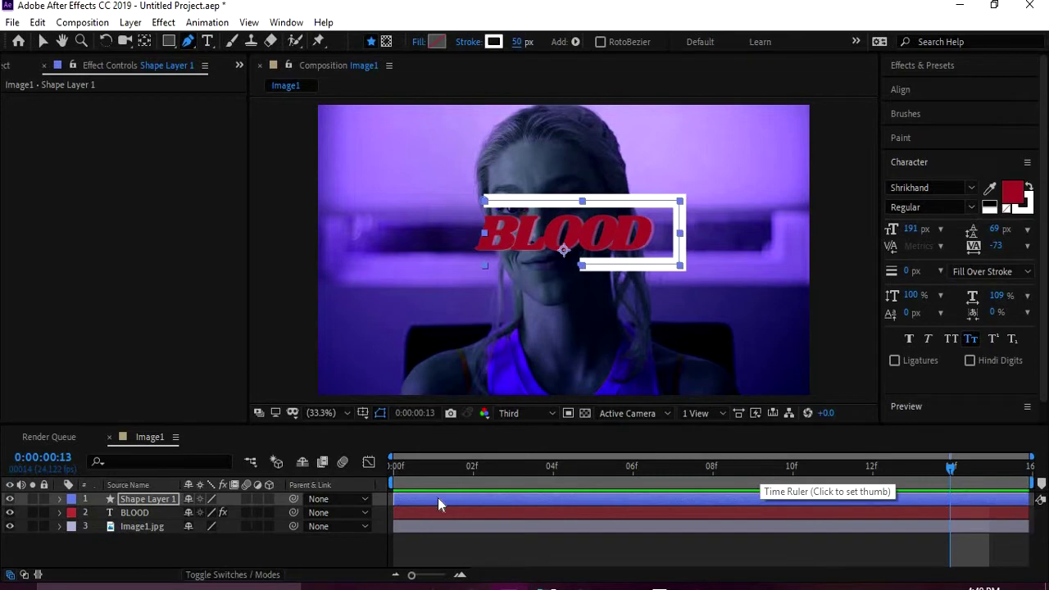
Colour the stroke dark red A3212D, sampled from the BLOOD text
left_click(403, 465)
left_click_drag(553, 465, 671, 465)
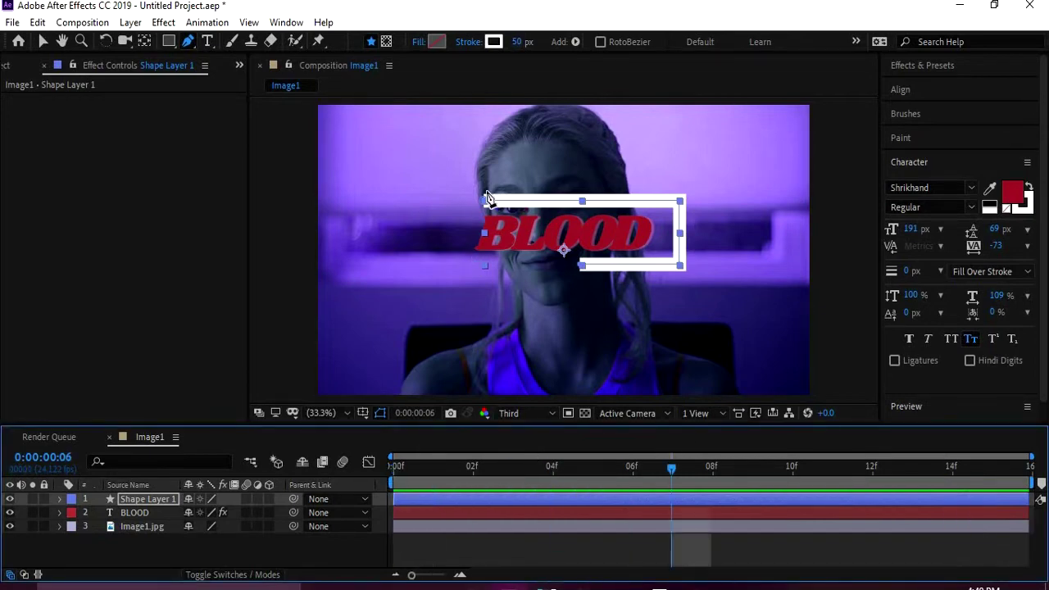
left_click(493, 41)
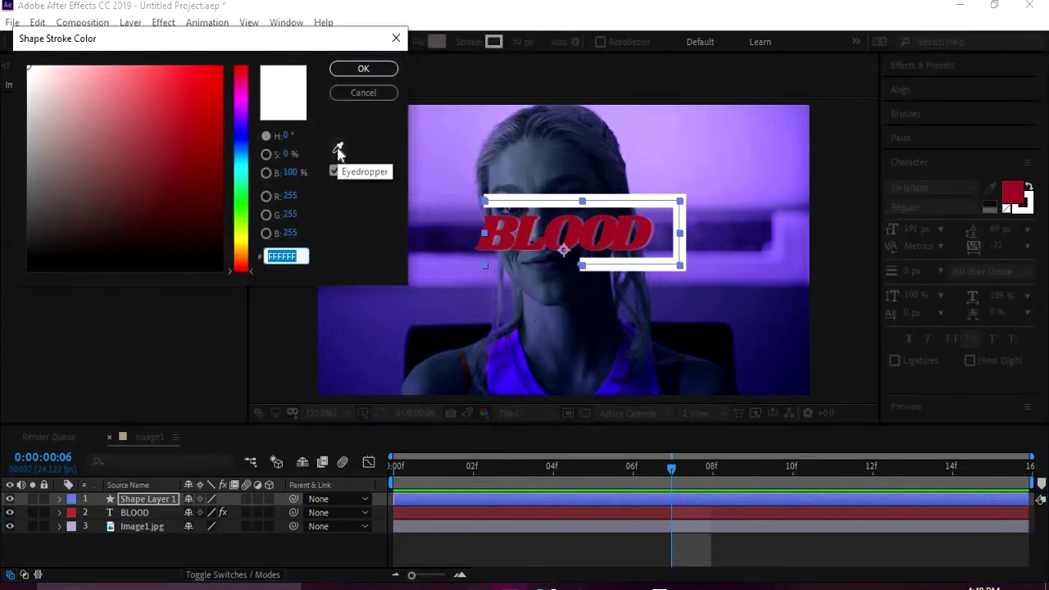
left_click(339, 150)
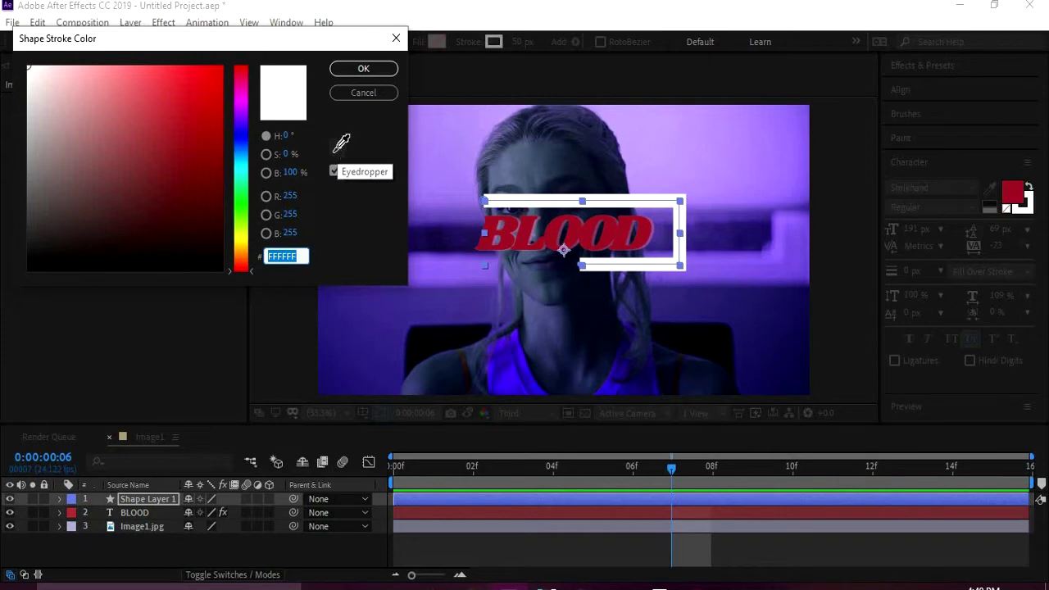
left_click(552, 228)
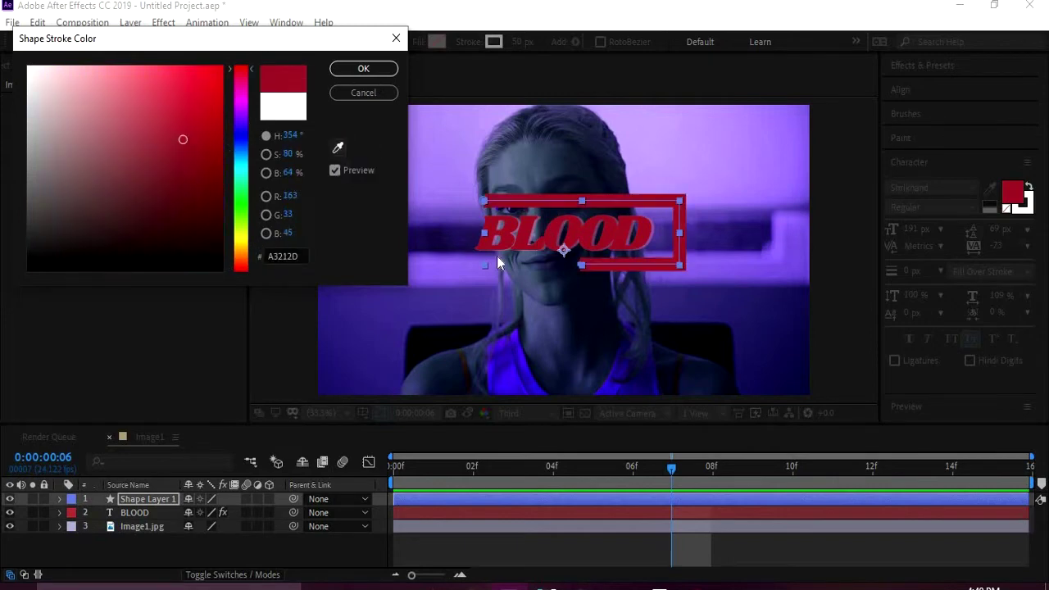
left_click(352, 70)
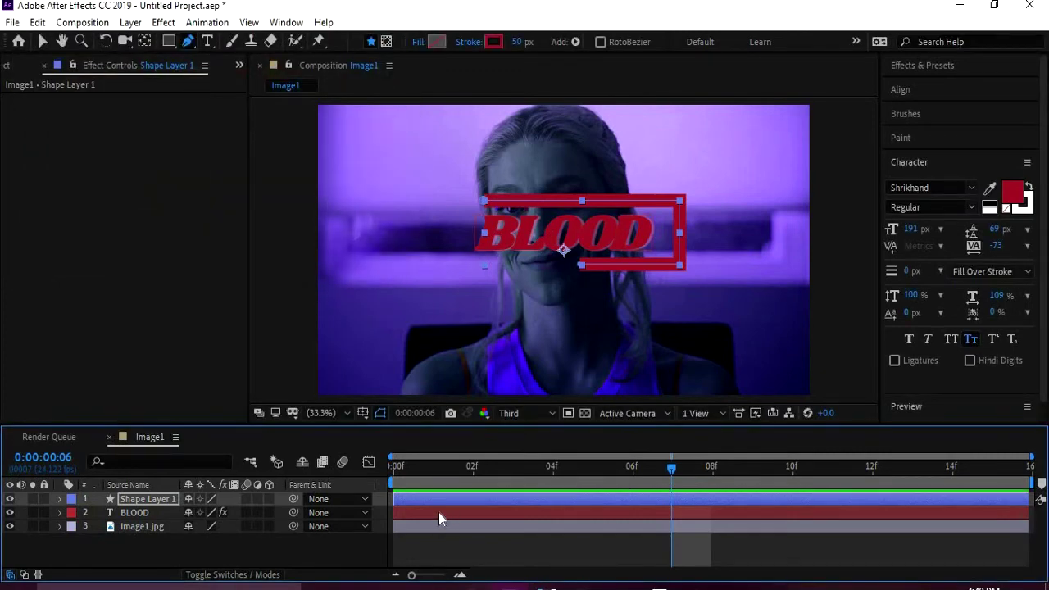
Copy BLOOD's pink Drop Shadow (51% opacity, 99°, distance 10.8) onto Shape Layer 1 and preview
left_click(439, 512)
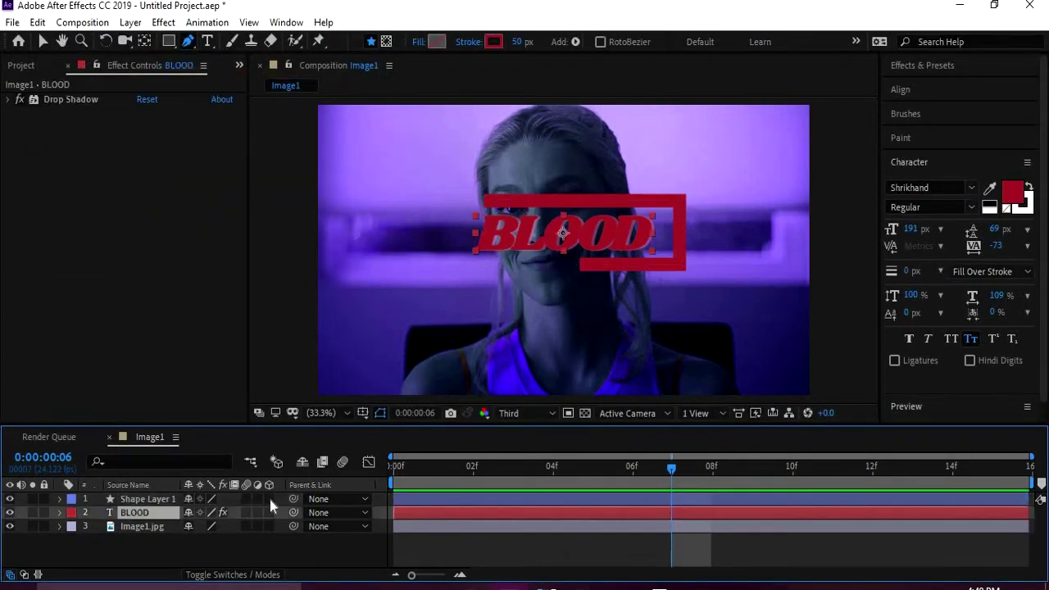
left_click(72, 107)
left_click(75, 98)
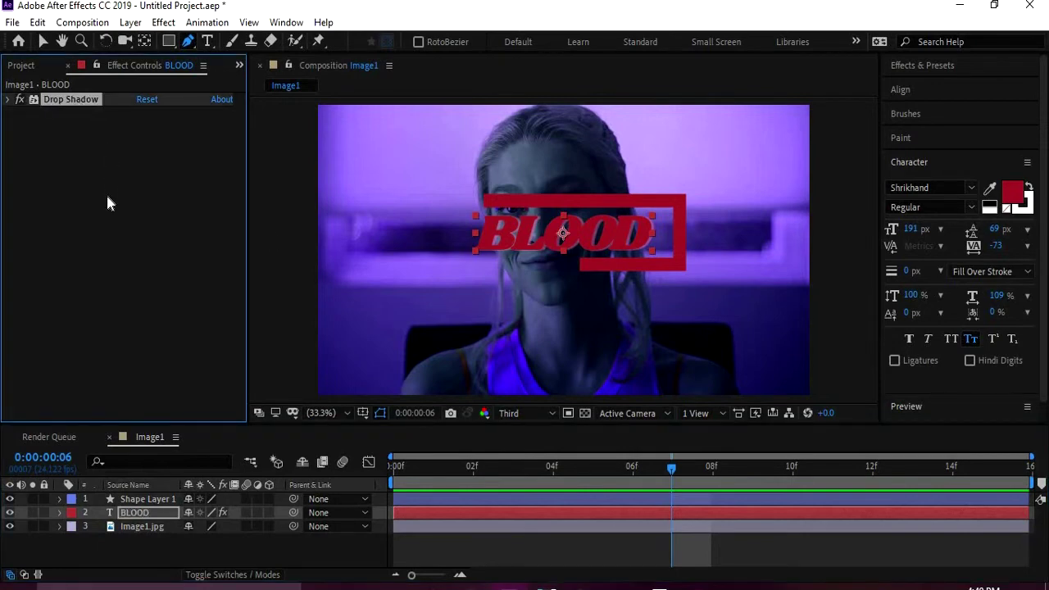
left_click(427, 497)
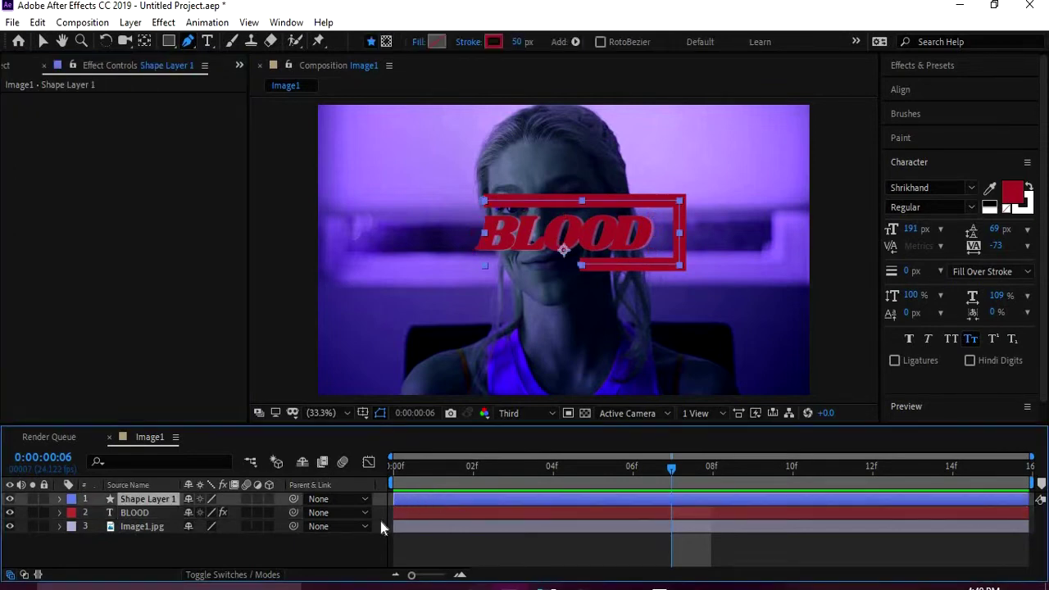
key("ctrl+alt+shift+e")
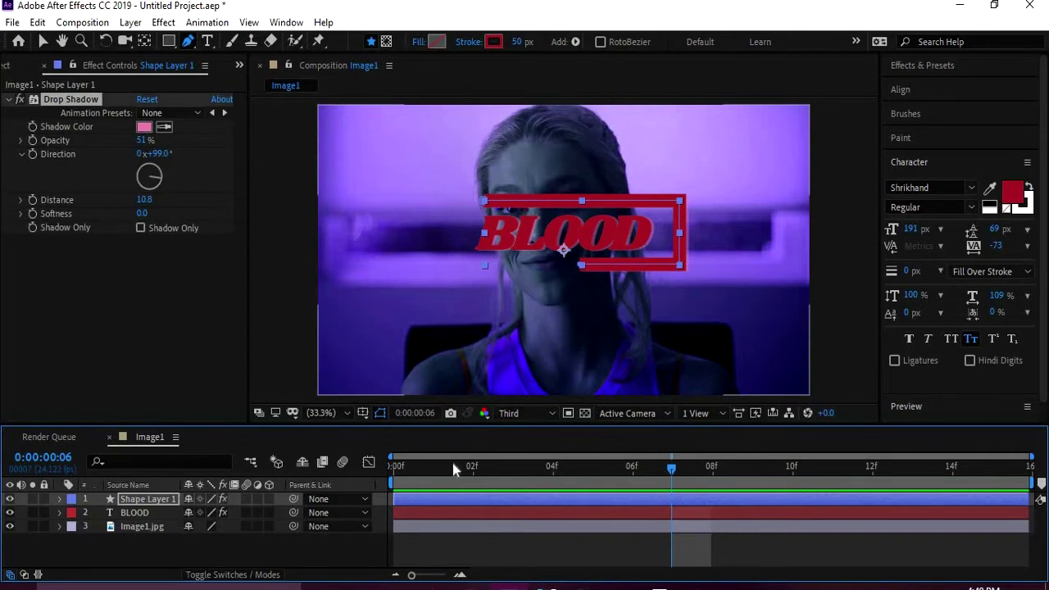
left_click(8, 99)
left_click(490, 468)
key("space")
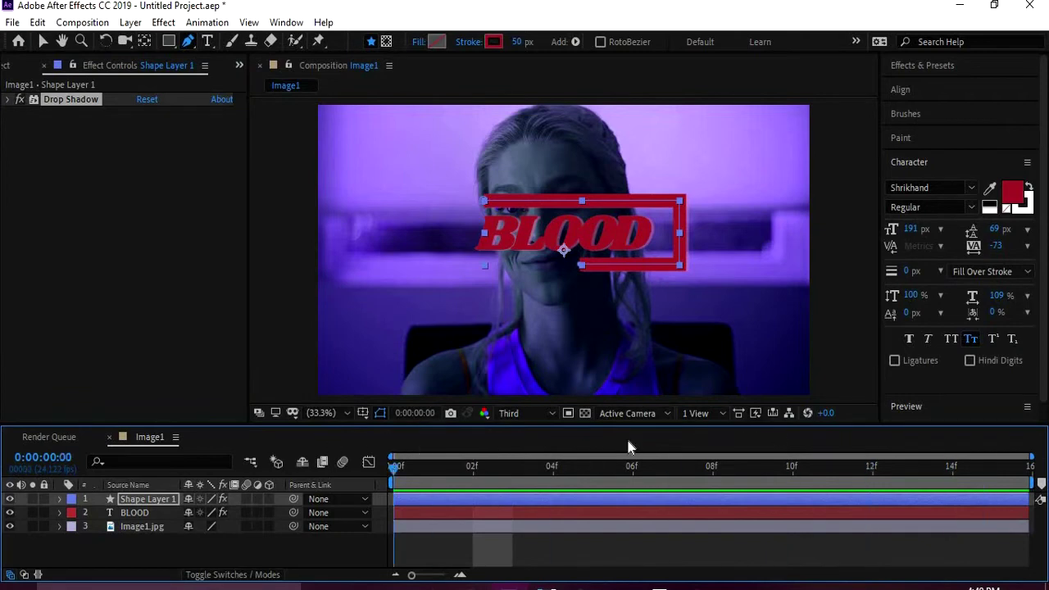
Add Trim Paths to the frame shape in Shape Layer 1
left_click(414, 504)
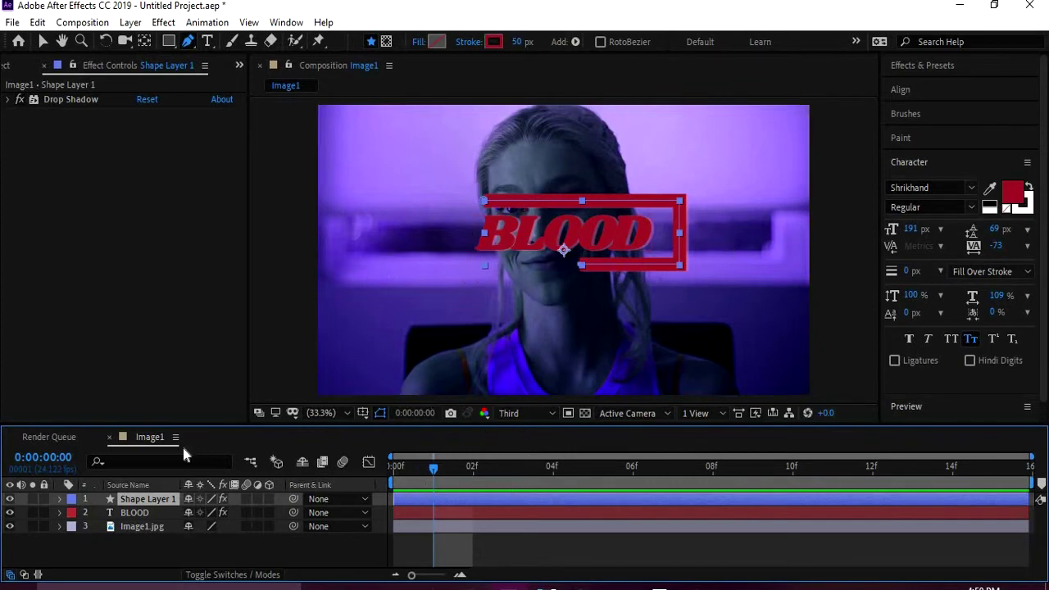
left_click(60, 499)
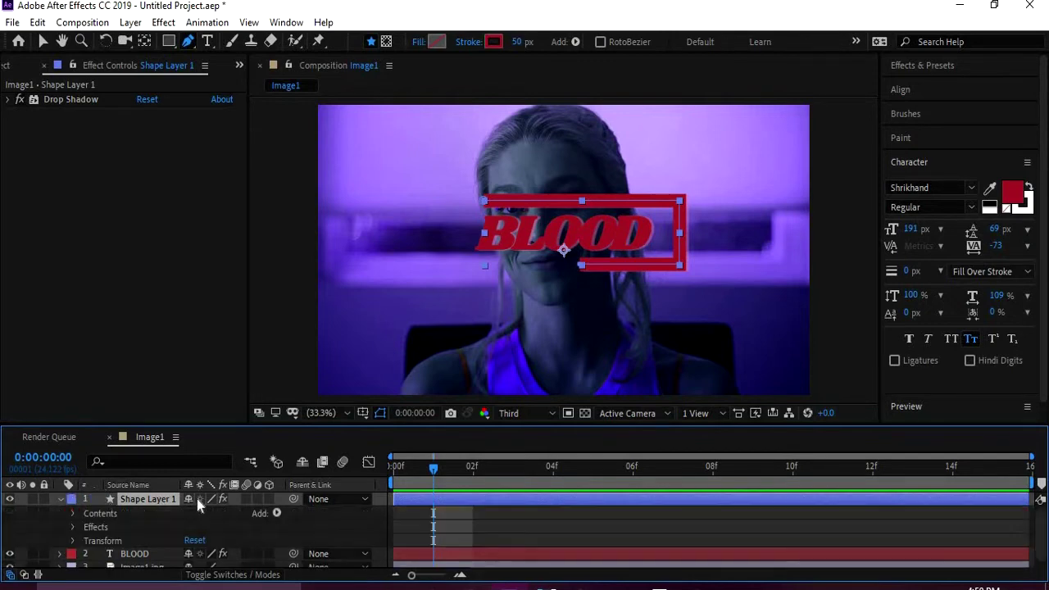
scroll(197, 498, "down", 1)
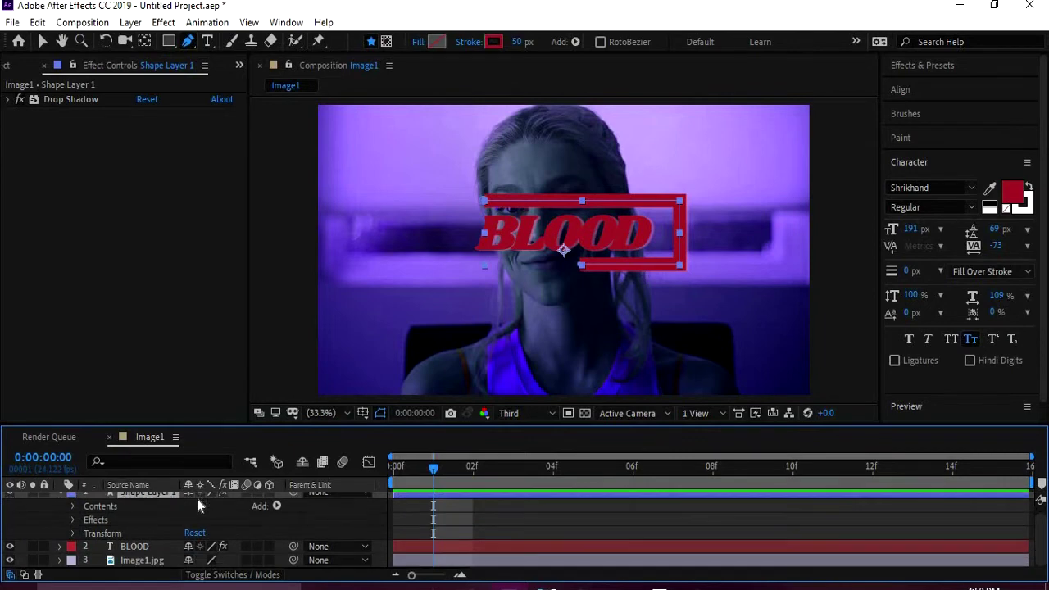
left_click(277, 506)
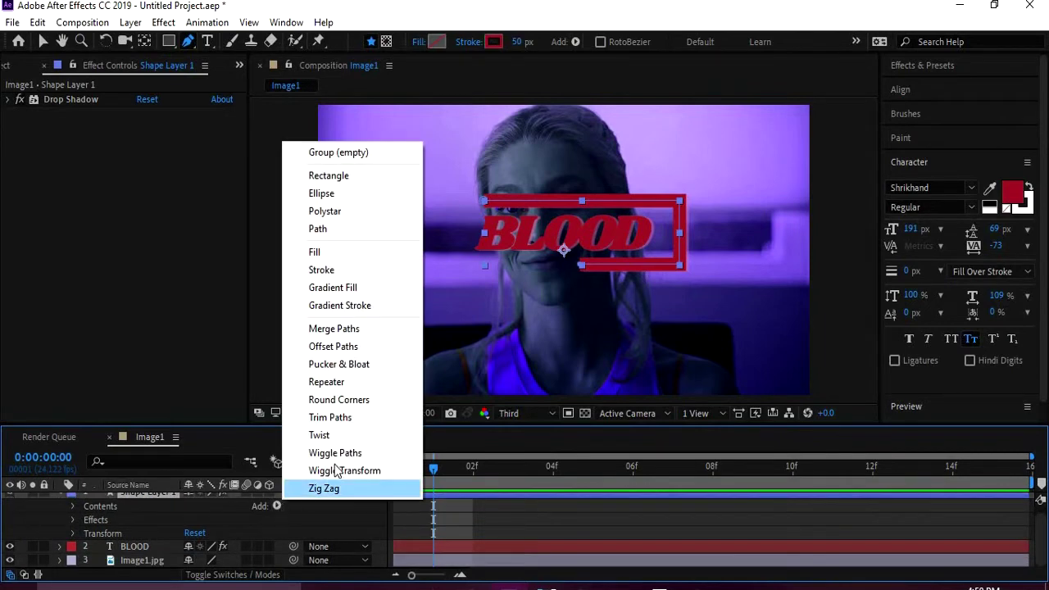
left_click(316, 419)
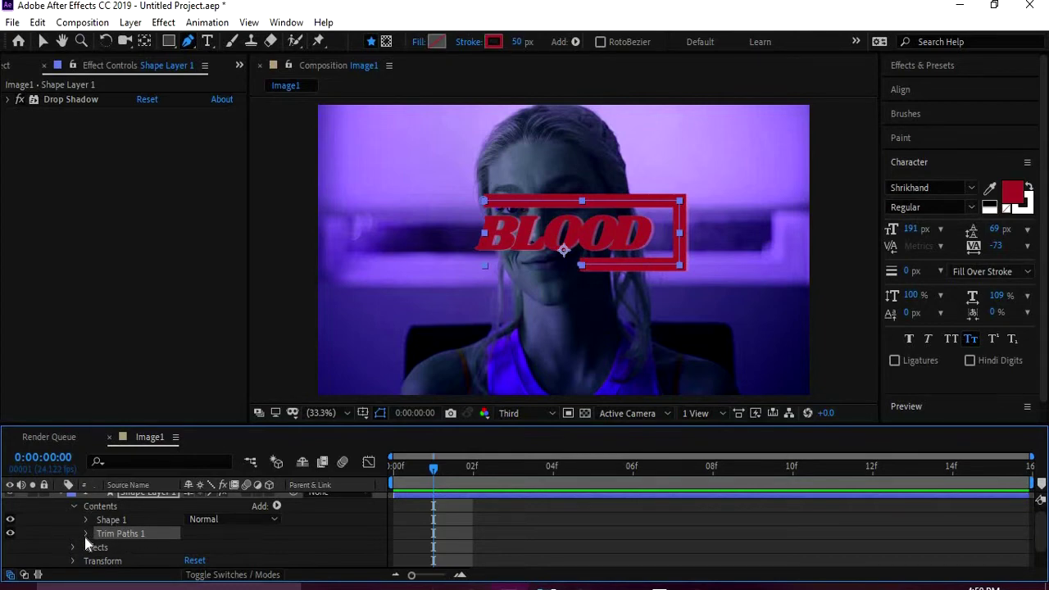
left_click(86, 533)
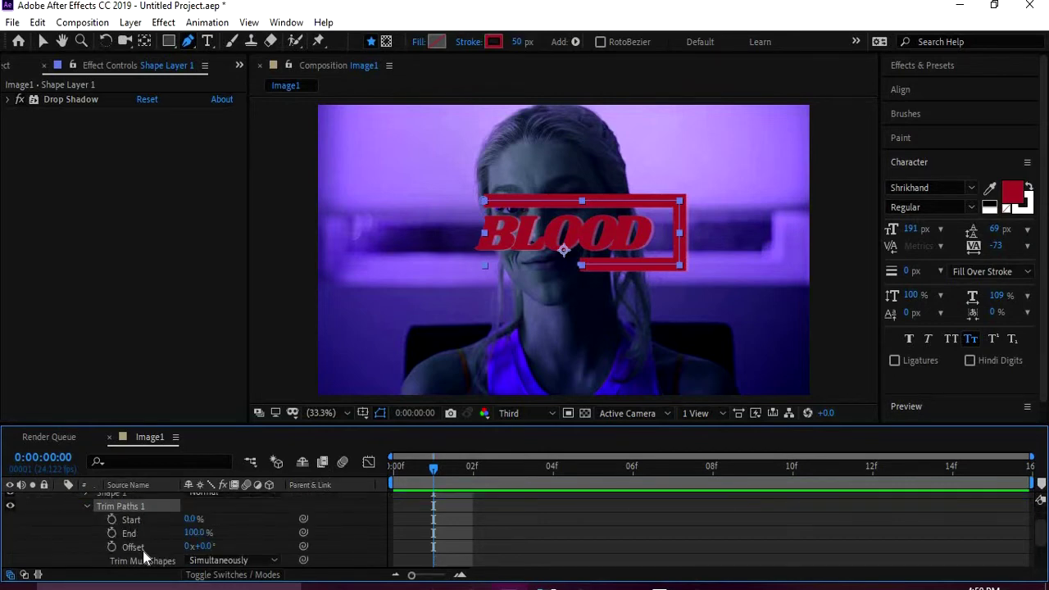
Keyframe Trim Paths Start from 100% at 0f to 0% at 12f
left_click(397, 470)
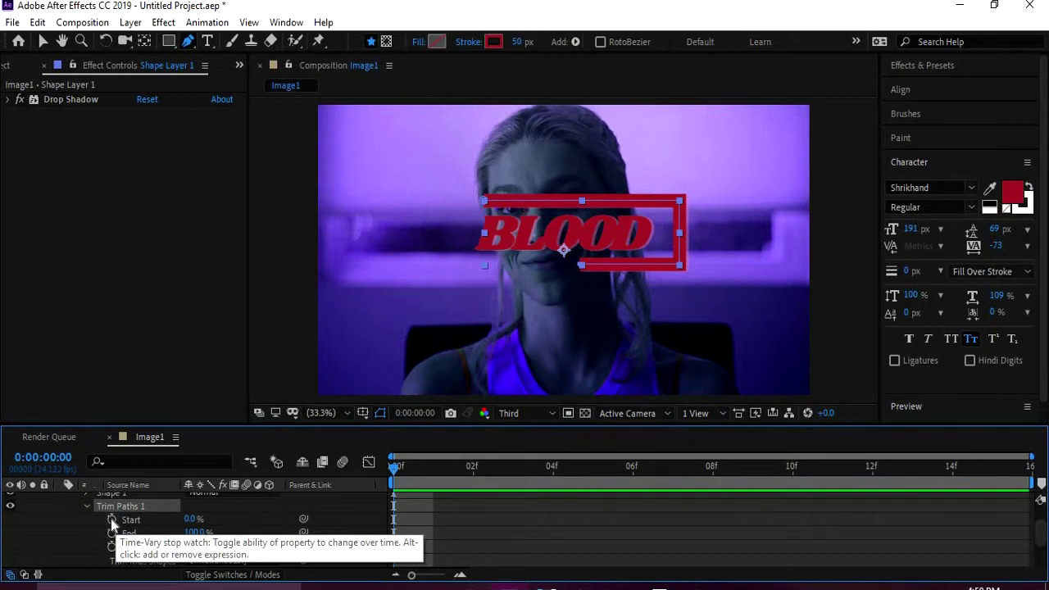
left_click(112, 521)
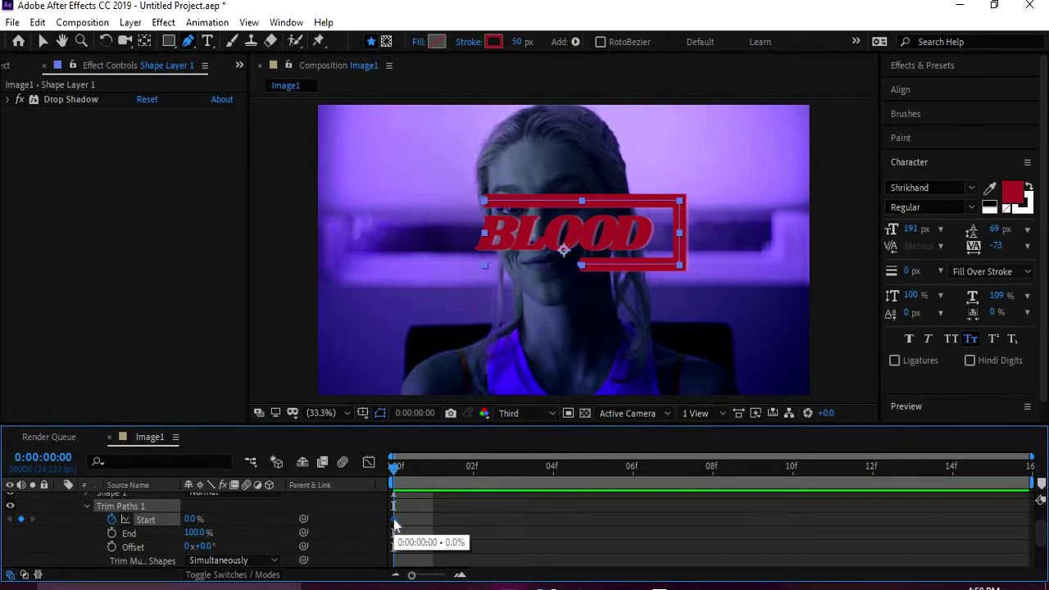
left_click_drag(394, 523, 813, 534)
mouse_move(829, 520)
left_mouse_down()
mouse_move(710, 520)
mouse_move(832, 523)
left_mouse_up()
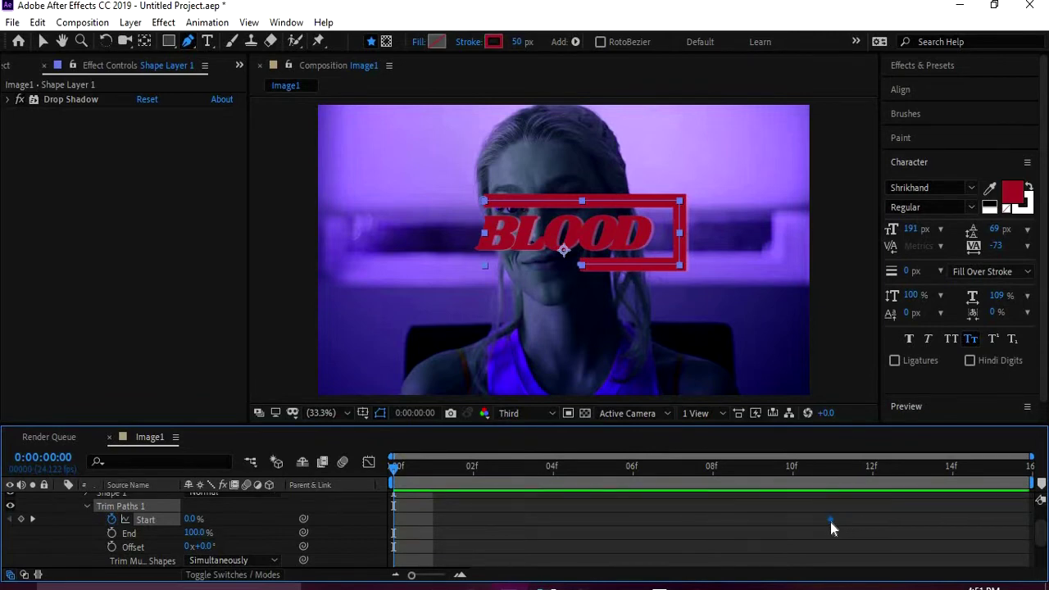
mouse_move(865, 525)
left_mouse_down()
mouse_move(825, 520)
mouse_move(874, 528)
left_mouse_up()
left_click_drag(191, 522, 374, 529)
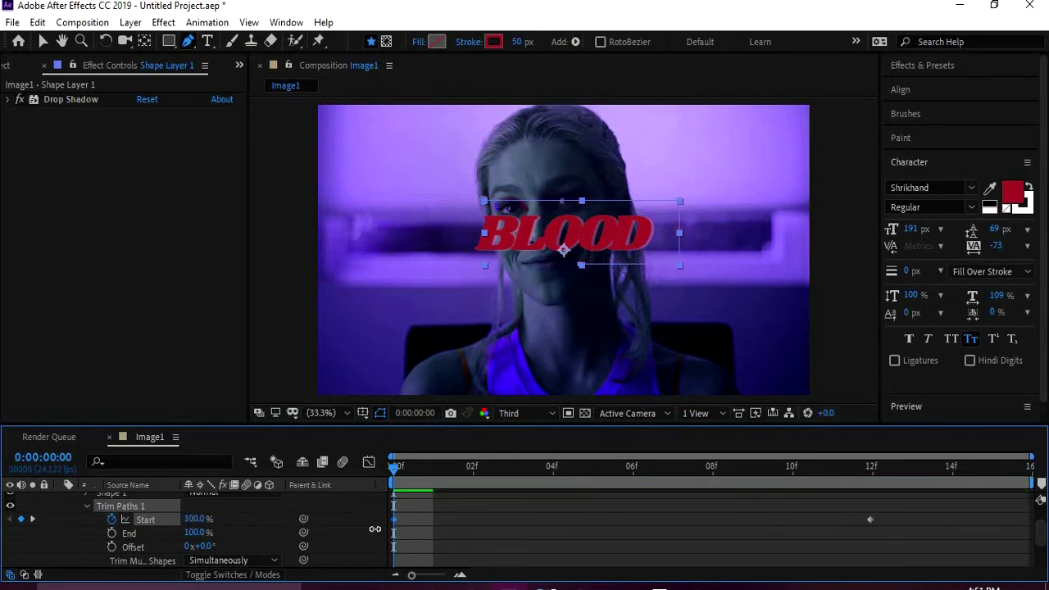
Turn off the shape path outlines in the viewer
left_click(386, 417)
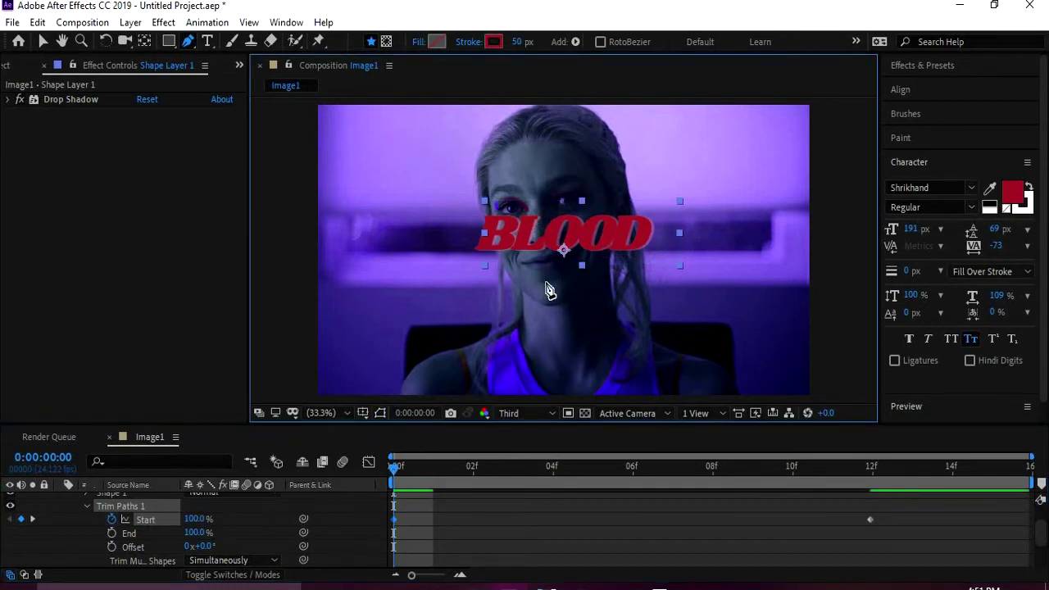
left_click(379, 414)
left_click(381, 414)
Set the frame layer's anchor to its top-left corner with Anchor Point Mover, then preview the draw-on
left_click(286, 22)
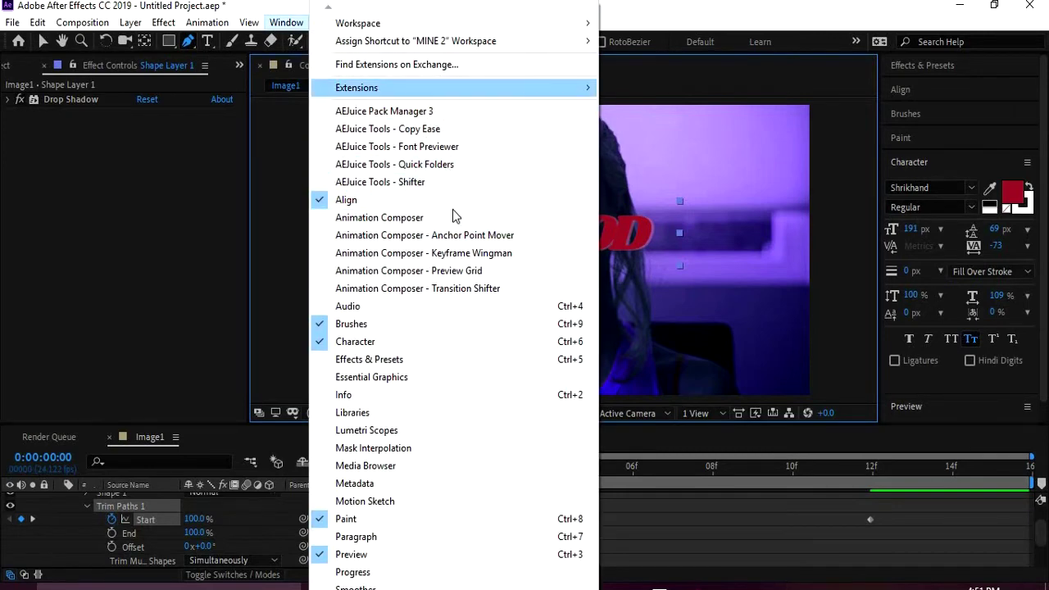
left_click(425, 235)
left_click(176, 141)
left_click(236, 83)
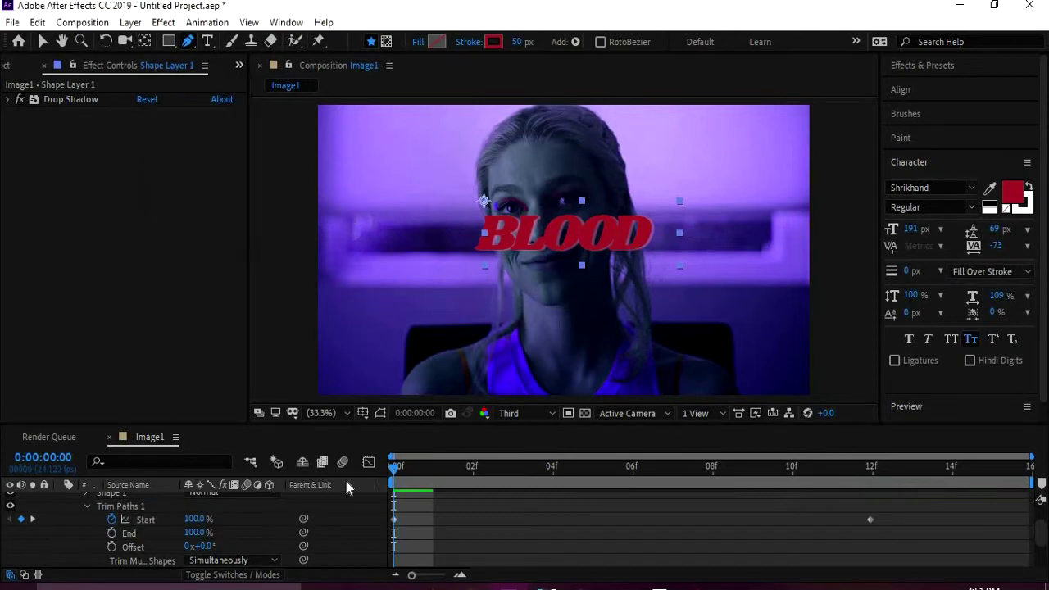
key("space")
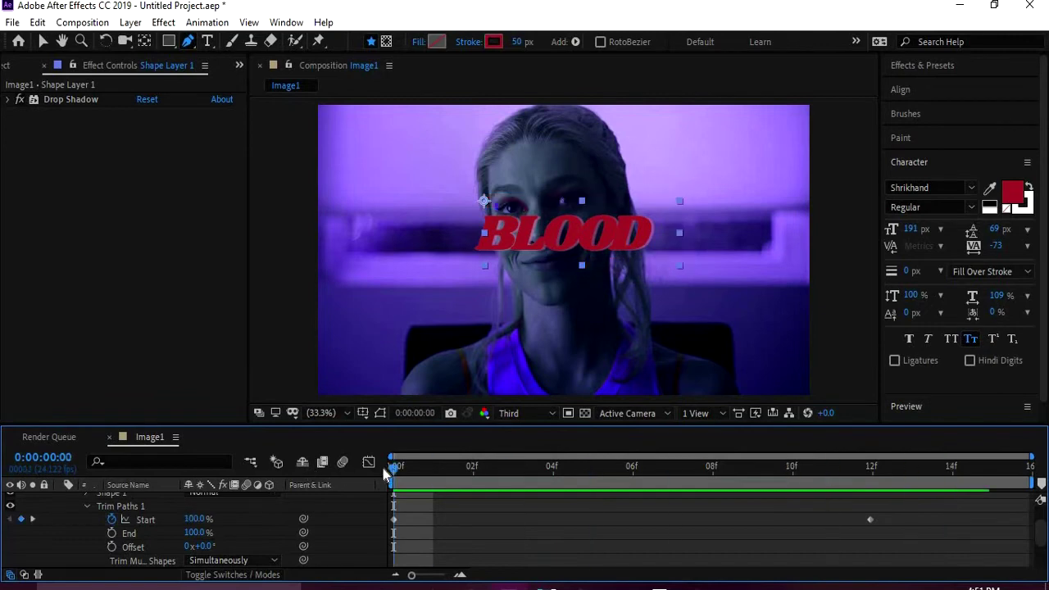
left_click(920, 168)
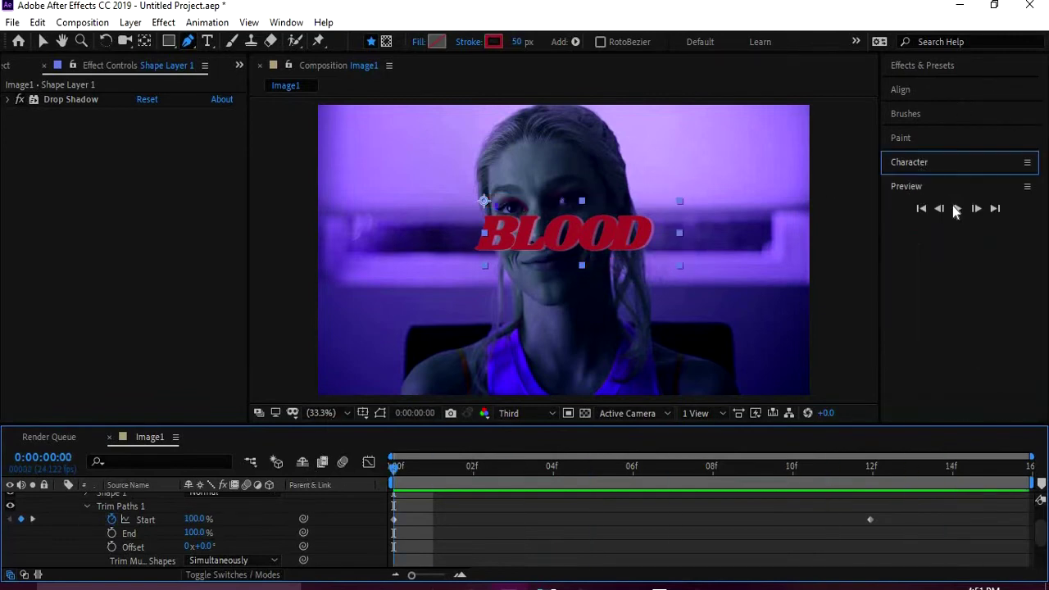
left_click(957, 210)
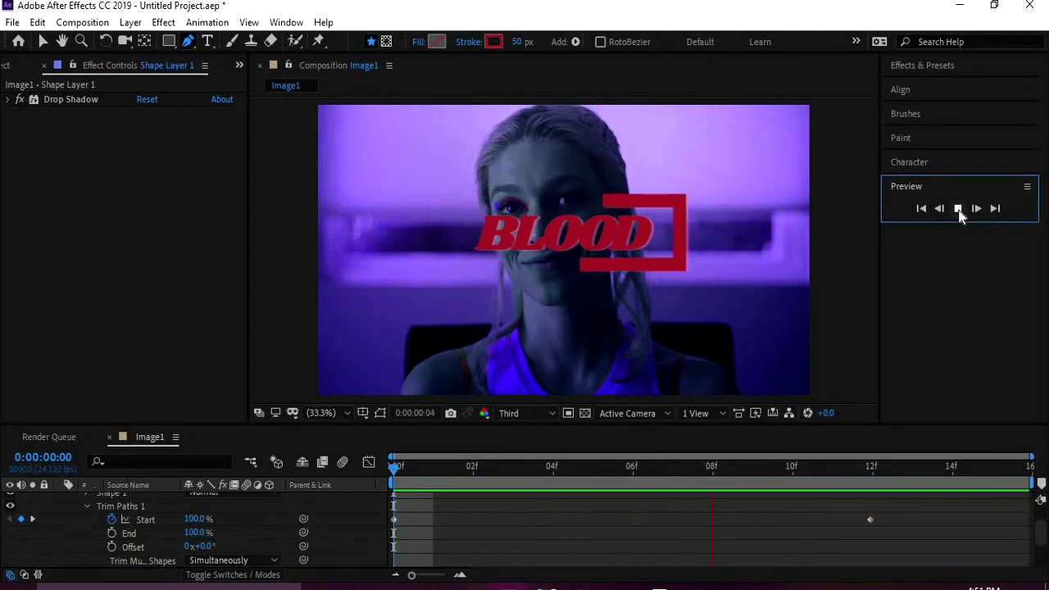
left_click(958, 209)
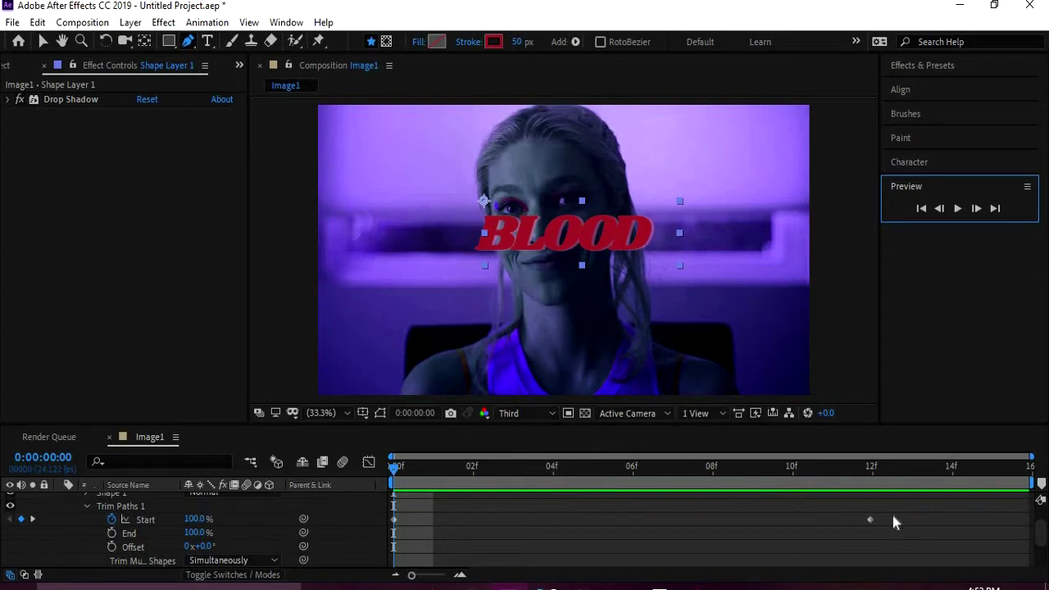
Apply Easy Ease to both Trim Paths Start keyframes and preview the result
left_click_drag(755, 531, 328, 518)
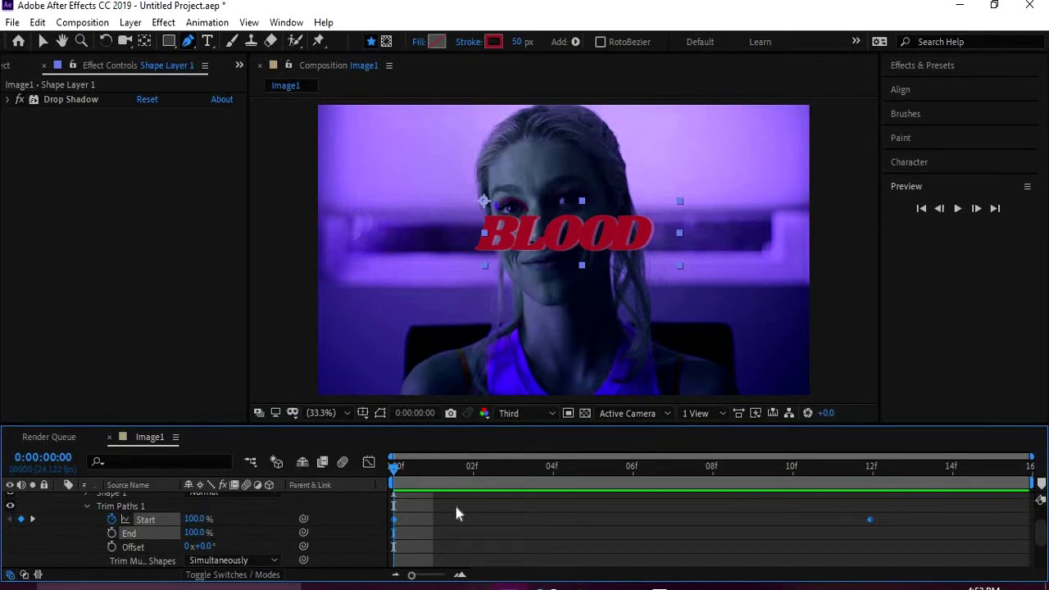
right_click(395, 520)
mouse_move(524, 512)
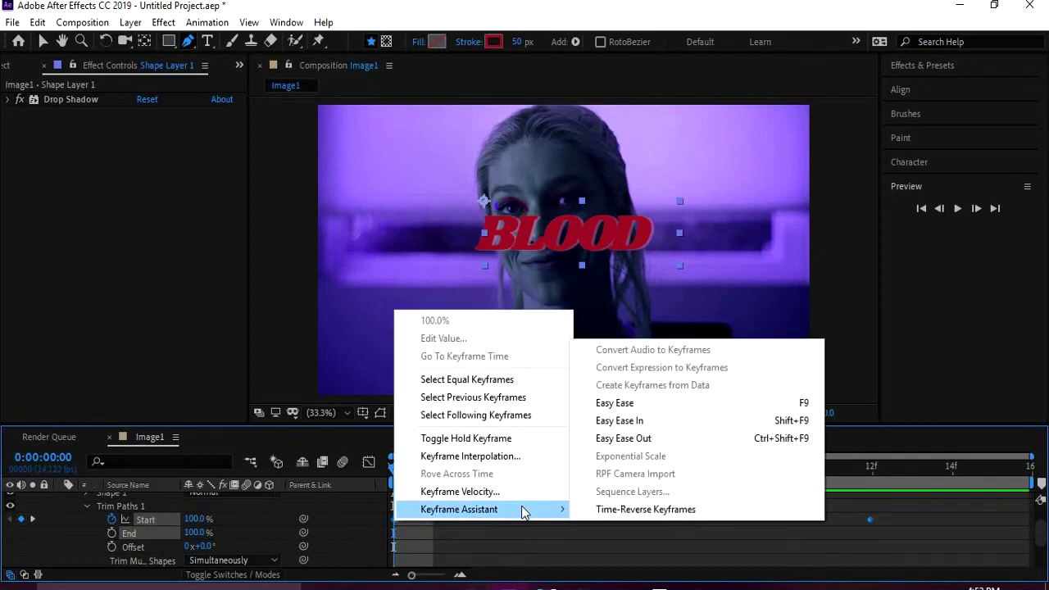
left_click(677, 410)
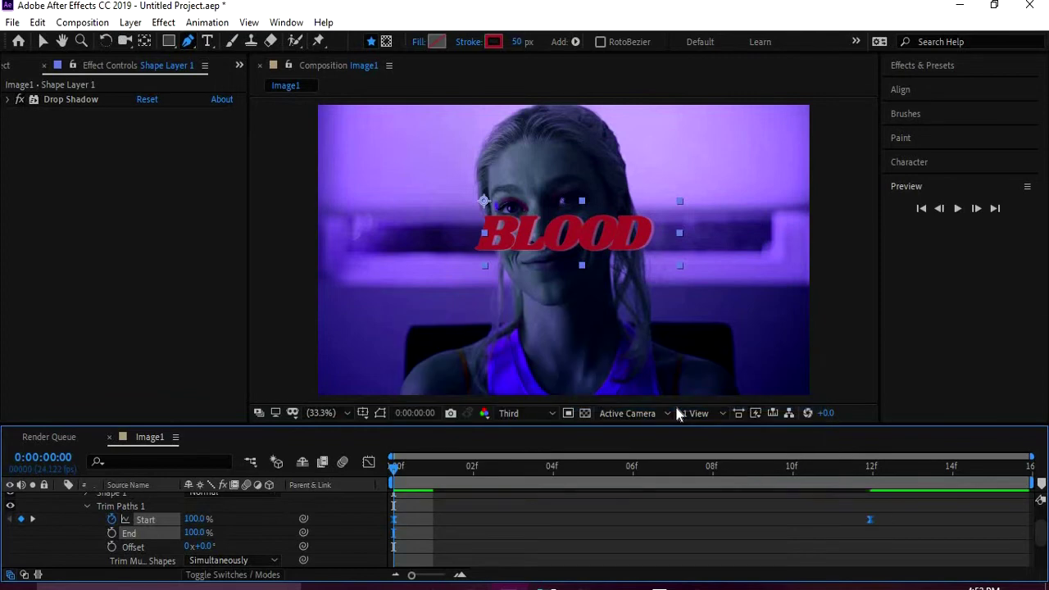
left_click(958, 208)
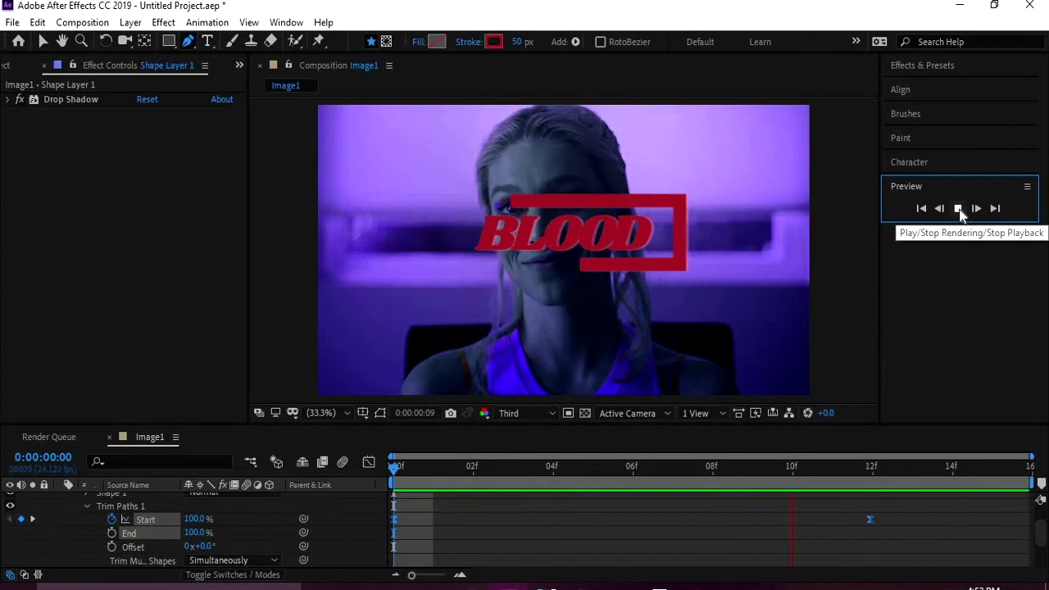
left_click(958, 208)
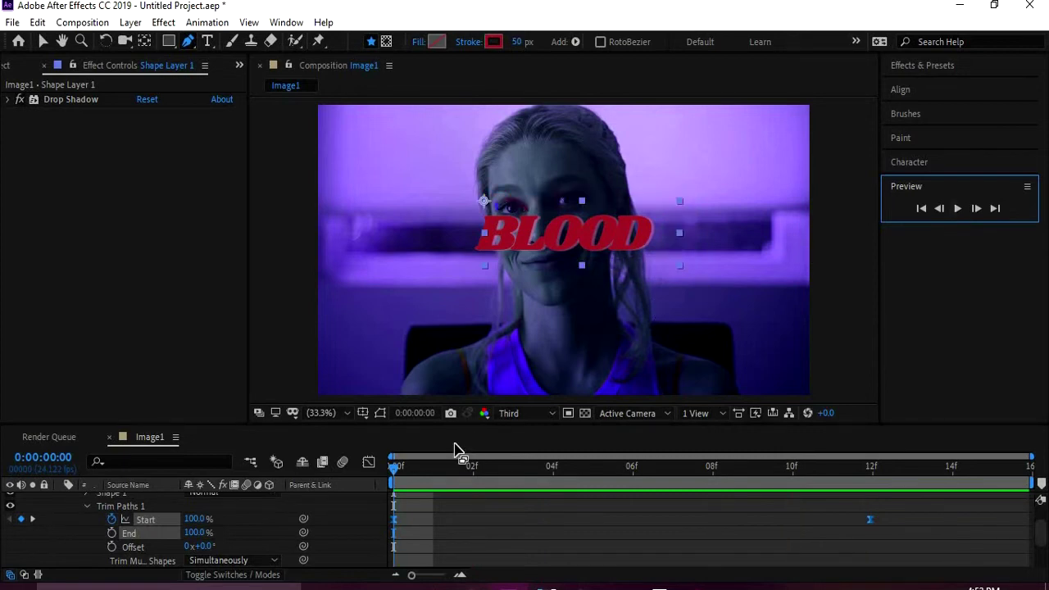
Reshape the speed graph for a fast start easing into 12f at about 96% influence
left_click(373, 463)
key("v")
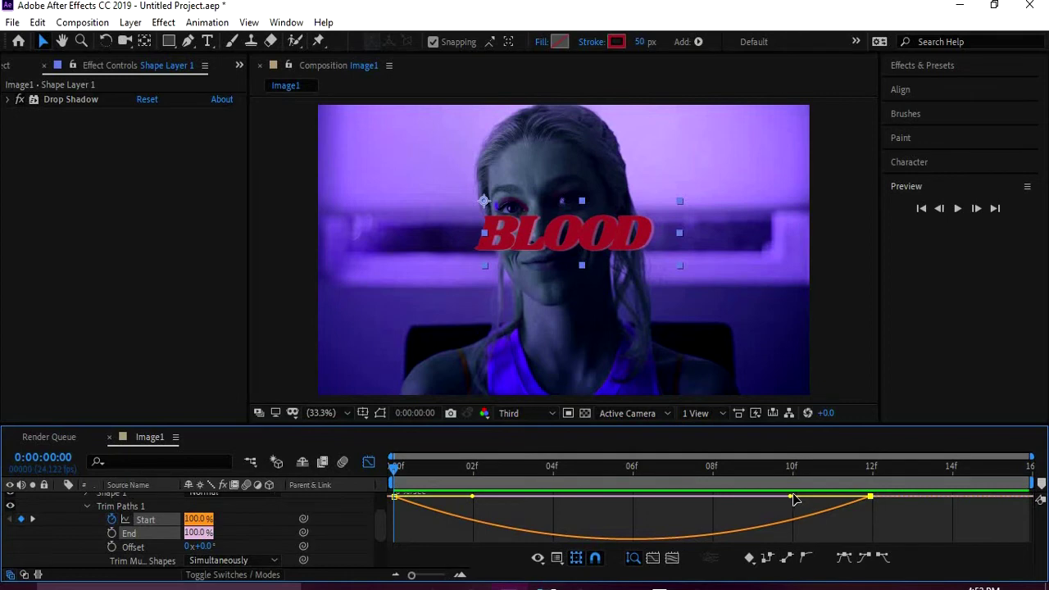
left_click_drag(735, 498, 631, 497)
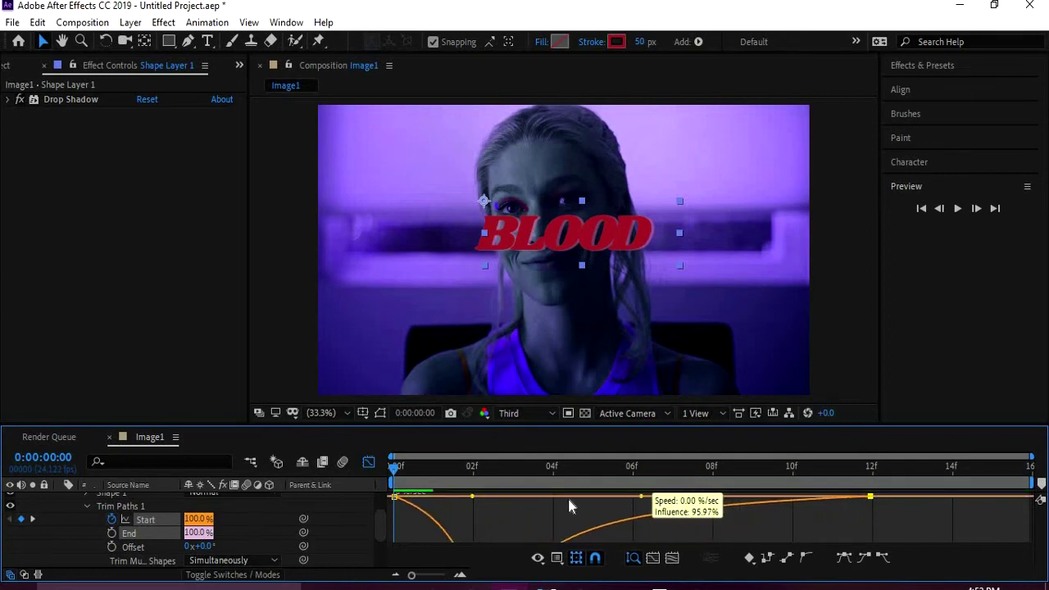
left_click_drag(568, 500, 539, 503)
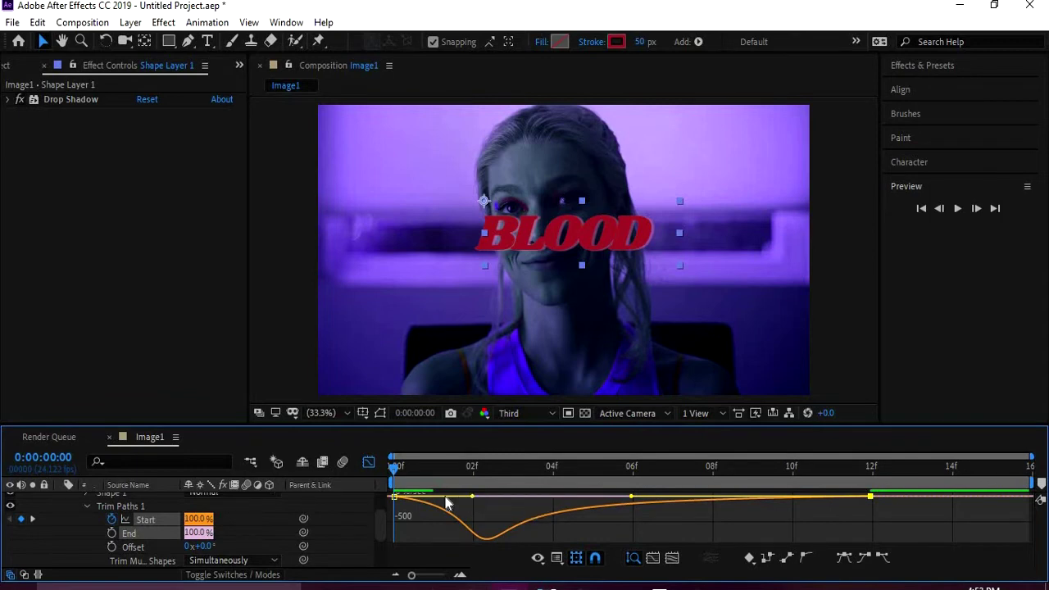
left_click_drag(427, 502, 369, 500)
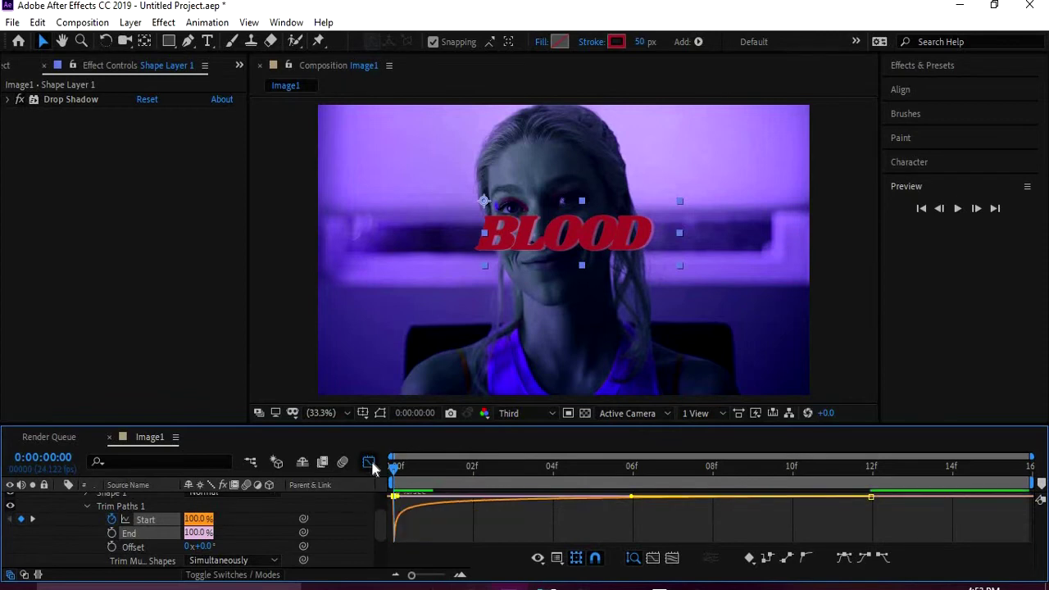
left_click(370, 463)
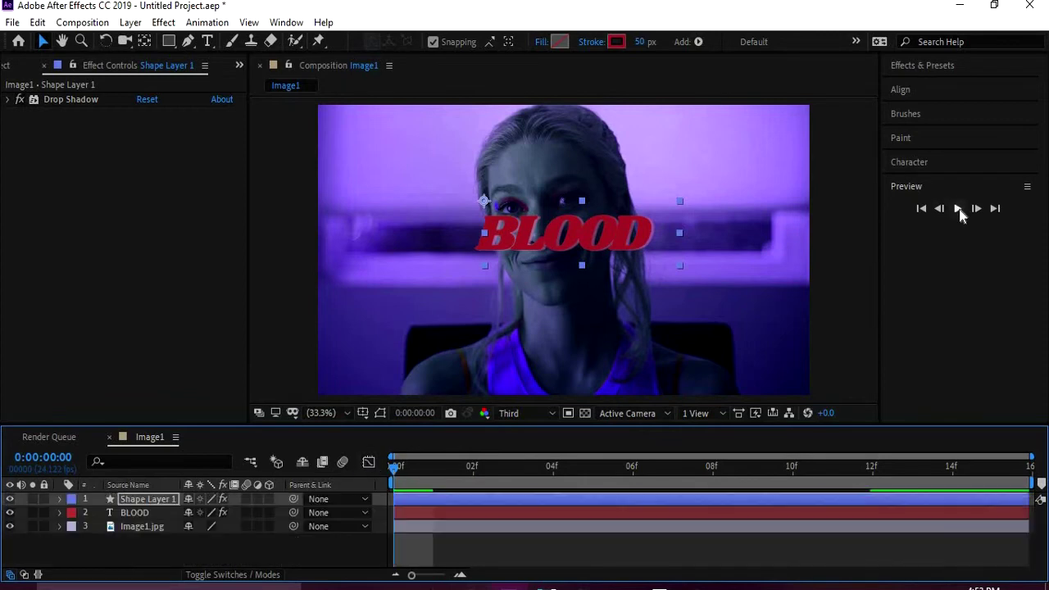
left_click(959, 209)
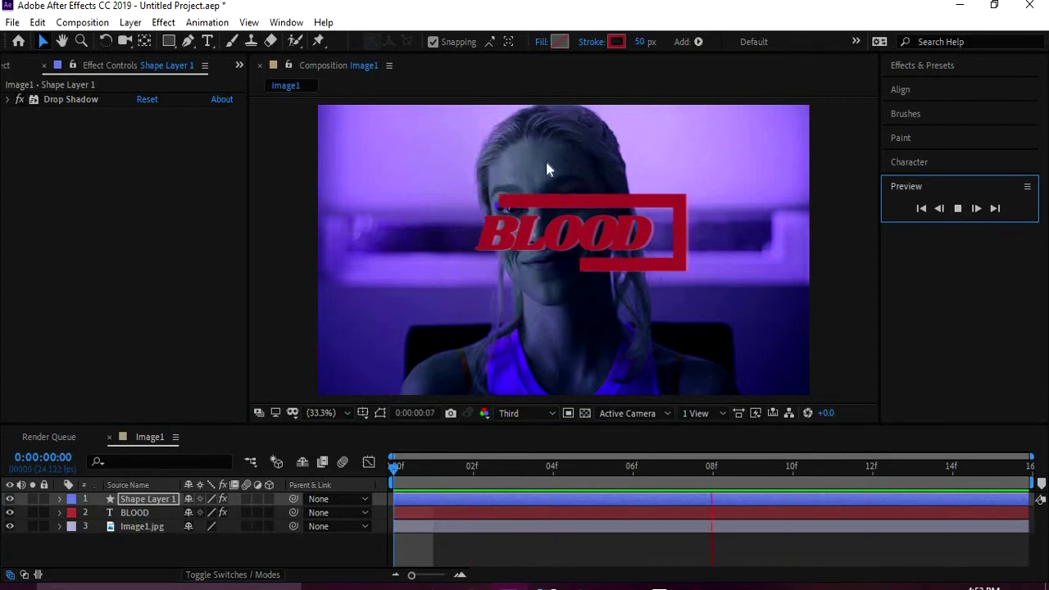
left_click(672, 474)
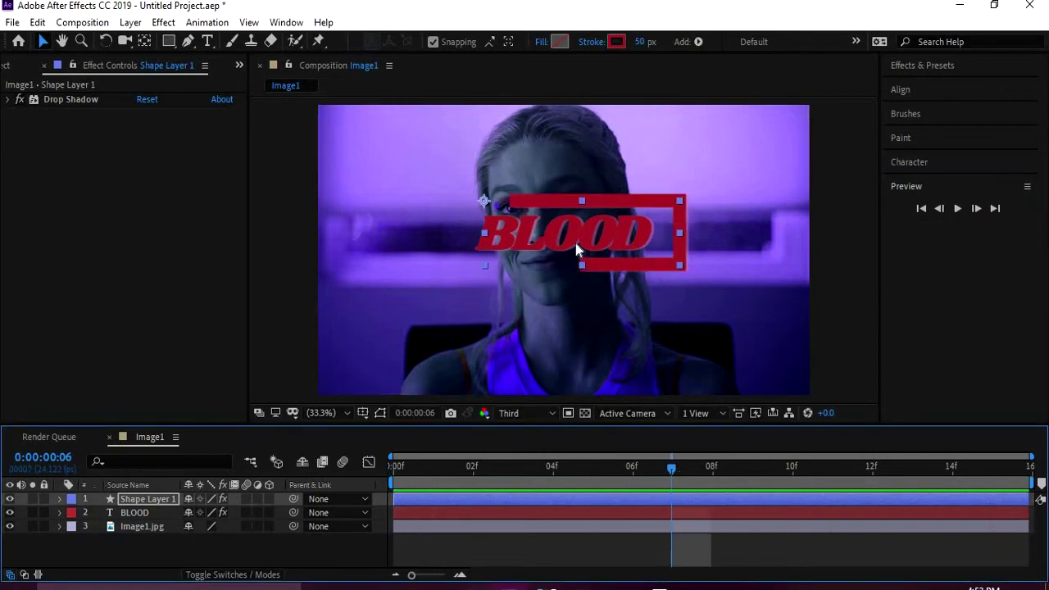
left_click(398, 469)
left_click_drag(534, 457, 951, 459)
left_click(471, 515)
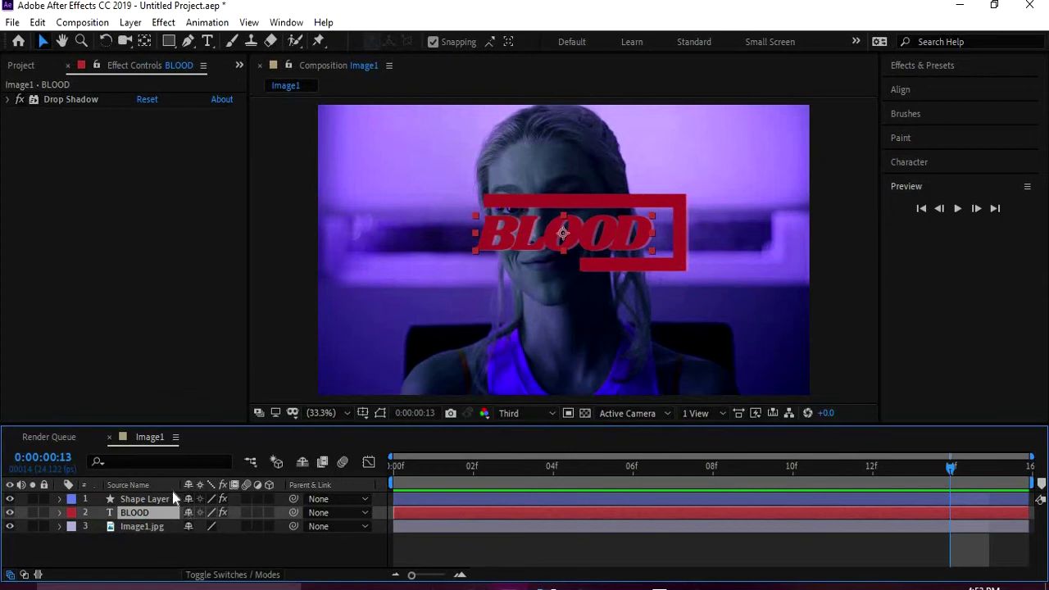
left_click(418, 497)
Pre-compose BLOOD and Shape Layer 1 into Pre-comp 1, moving all attributes into it
right_click(418, 496)
left_click(499, 428)
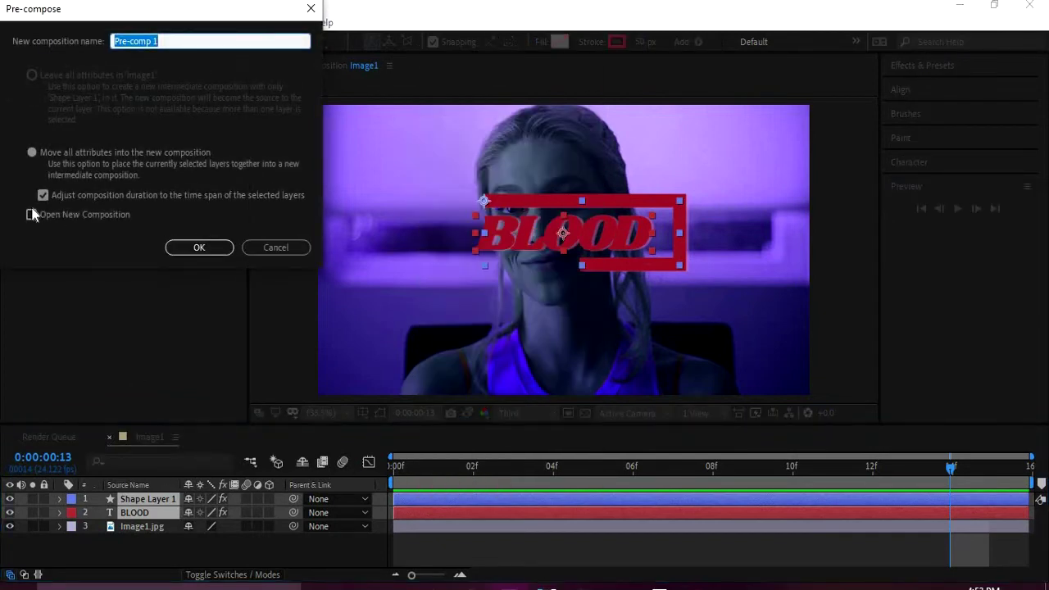
left_click(32, 154)
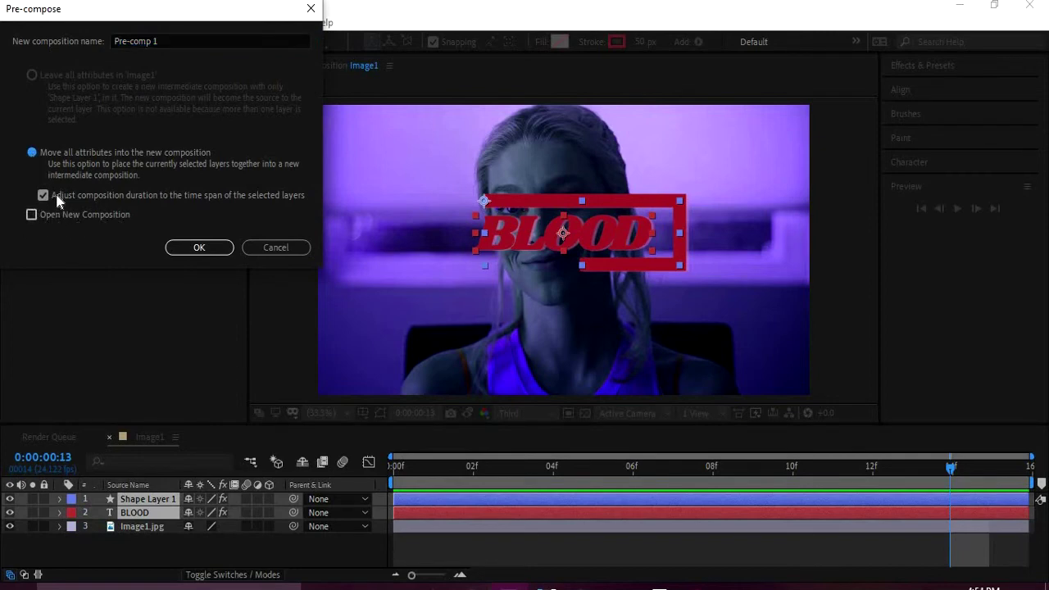
left_click(201, 248)
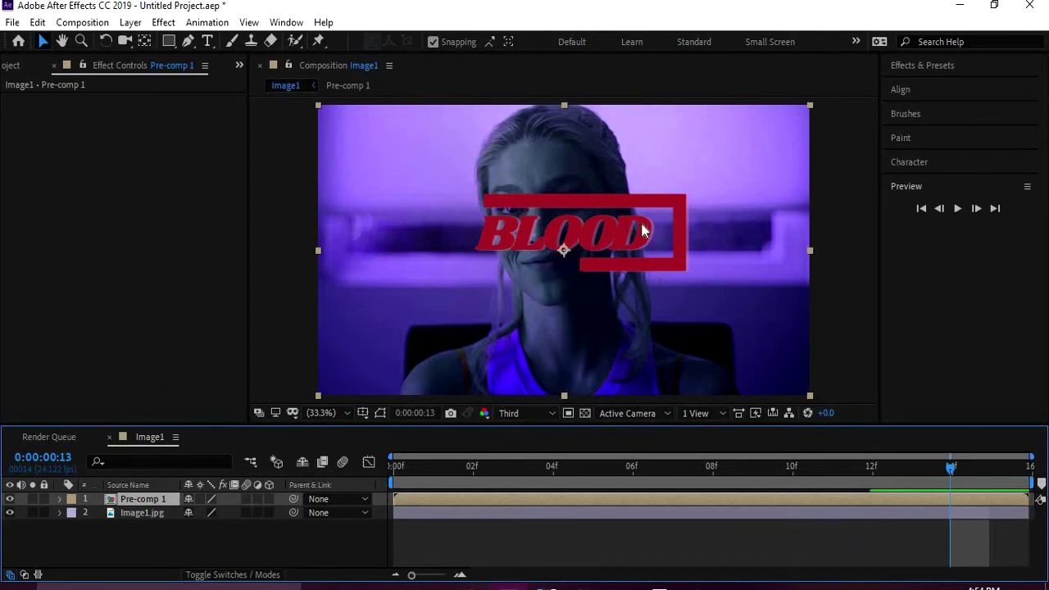
Drag Pre-comp 1's anchor point onto the middle of the BLOOD title with the Pan Behind tool
left_click(145, 40)
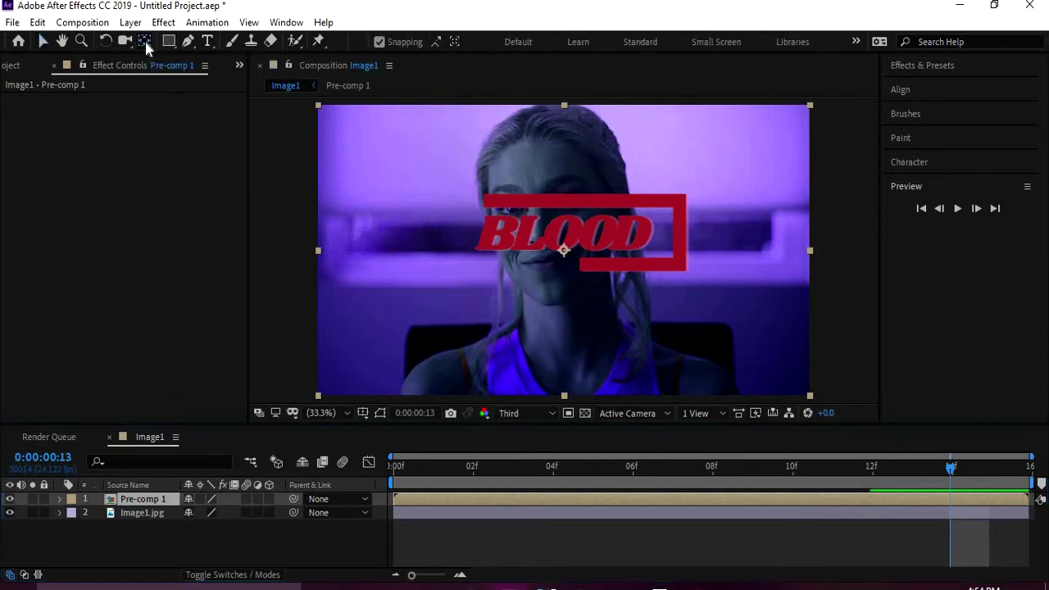
left_click(623, 268)
left_click_drag(603, 231, 571, 233)
left_click(408, 500)
left_click(43, 41)
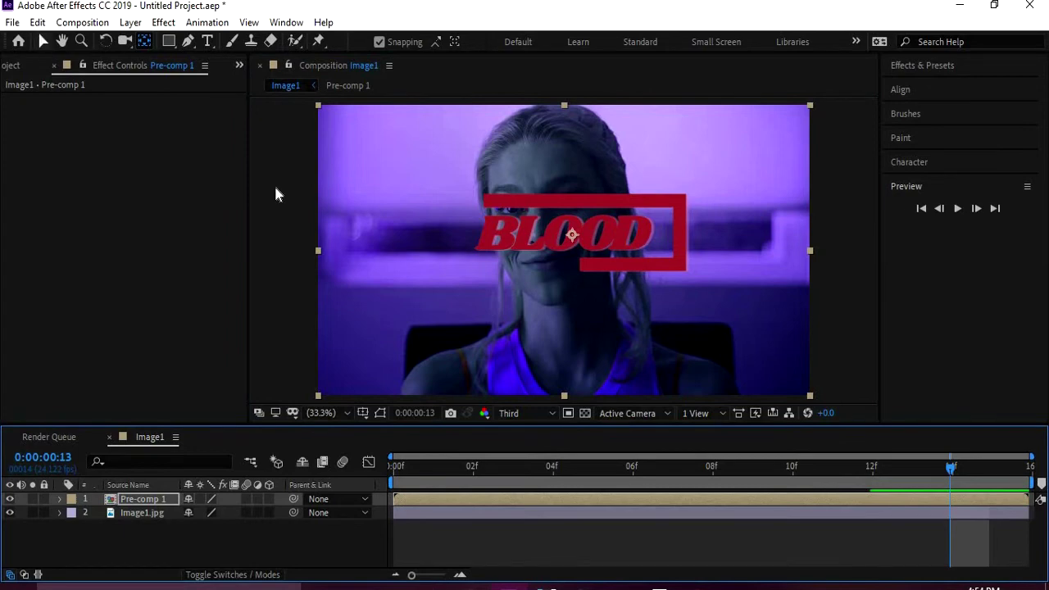
left_click(399, 490)
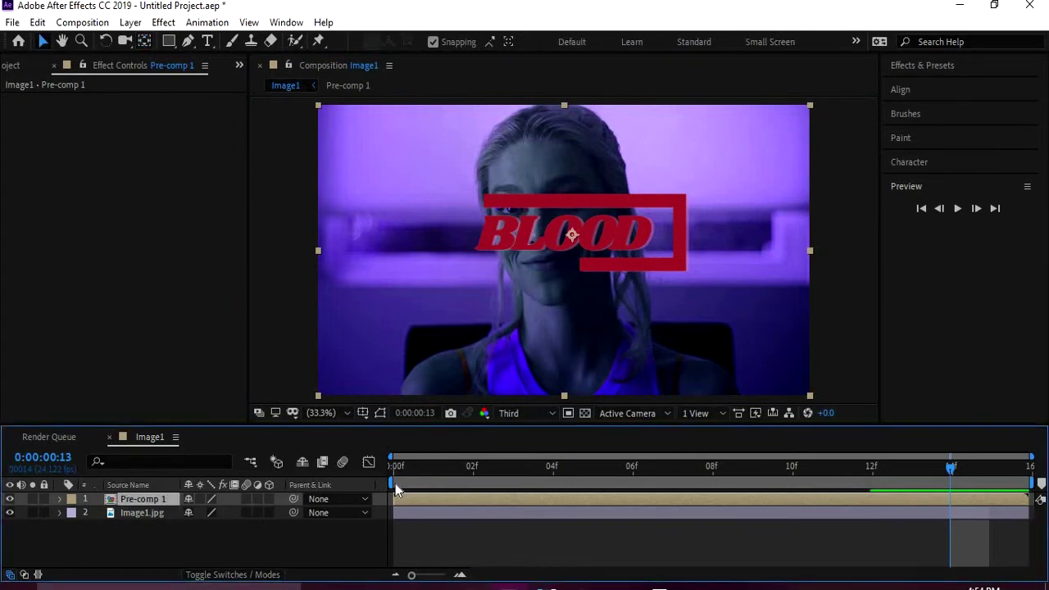
Keyframe Pre-comp 1's Scale from 57% at frame 0 up to 100%, then select both keys
key("s")
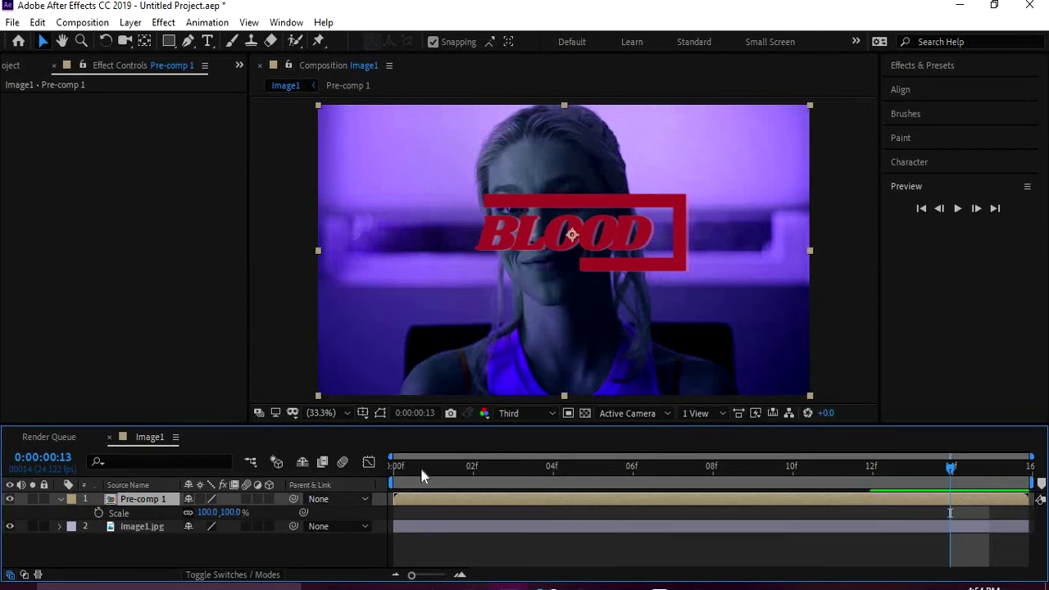
left_click(98, 513)
key("space")
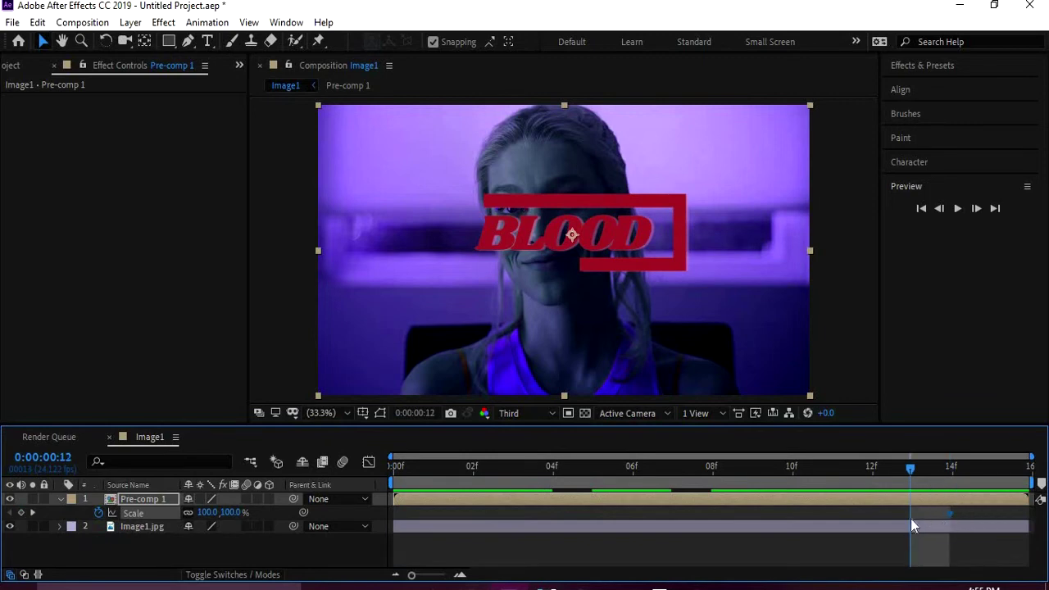
mouse_move(906, 520)
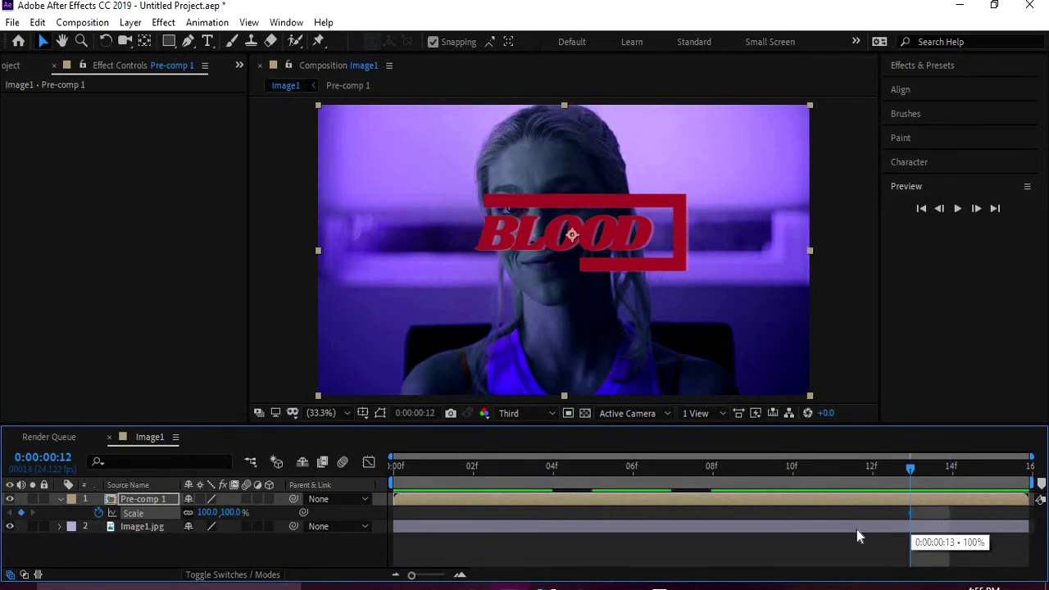
mouse_move(870, 514)
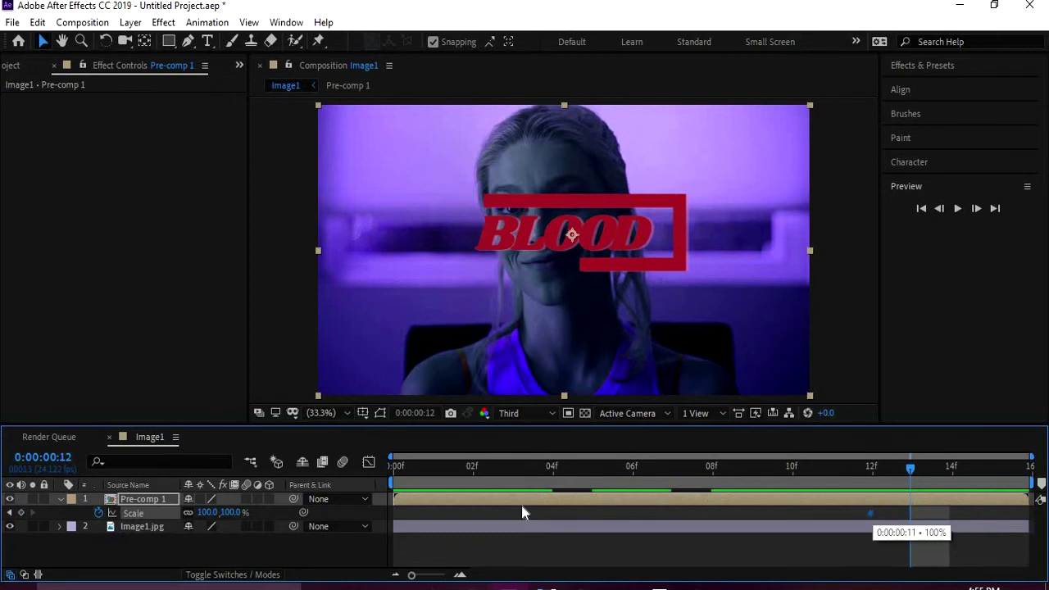
left_click(393, 471)
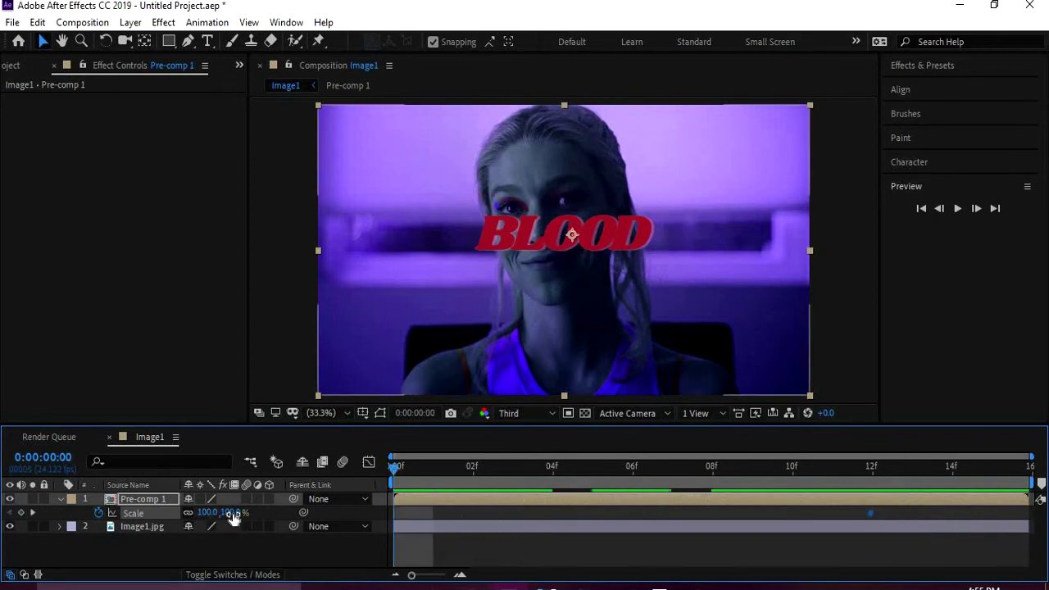
left_click_drag(227, 512, 205, 523)
left_click_drag(889, 510, 383, 519)
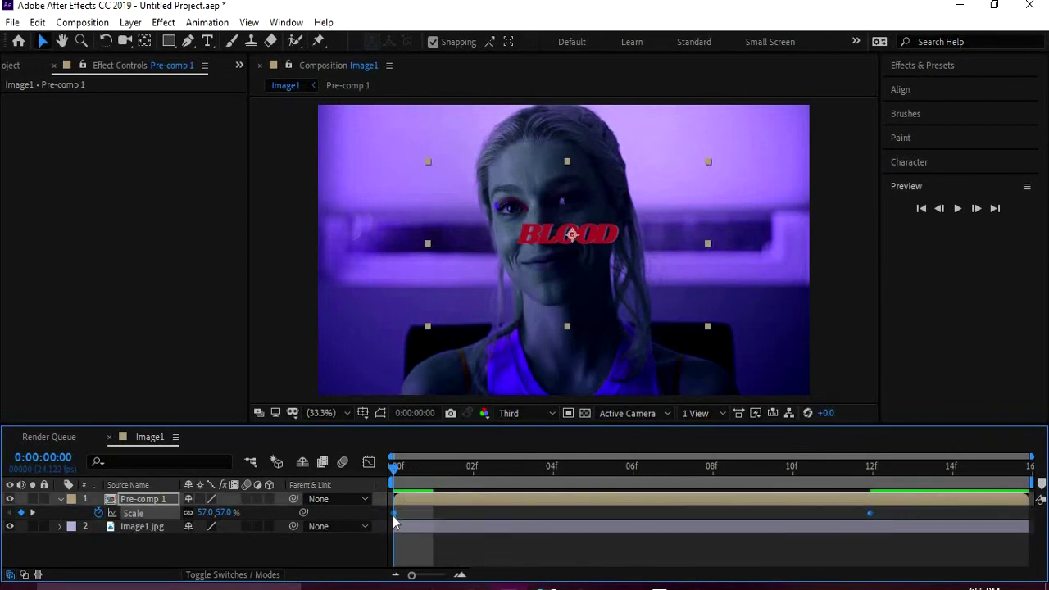
Apply Easy Ease to both Scale keyframes
right_click(394, 515)
mouse_move(537, 505)
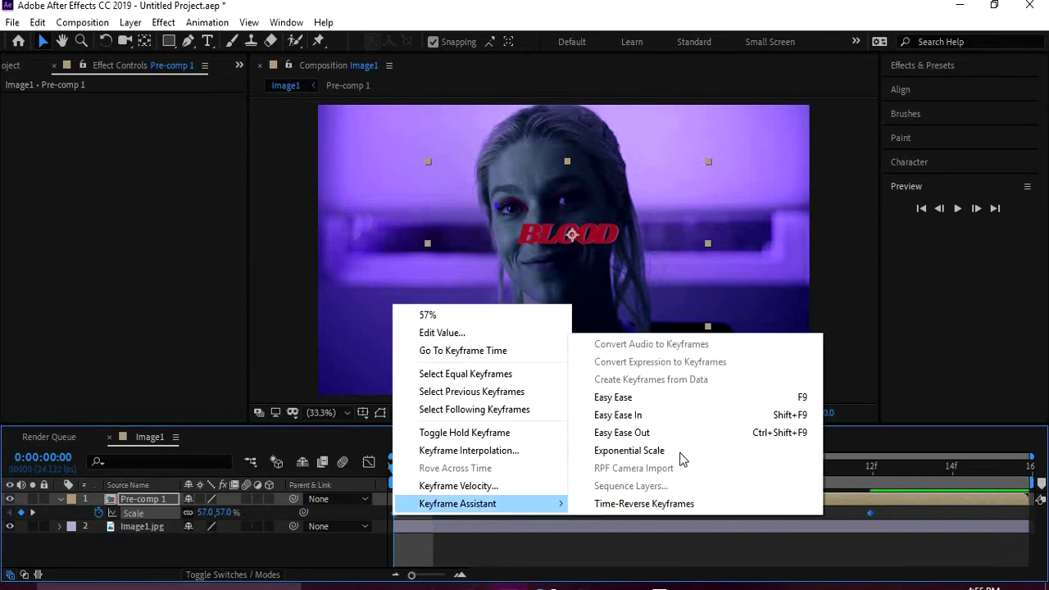
left_click(683, 399)
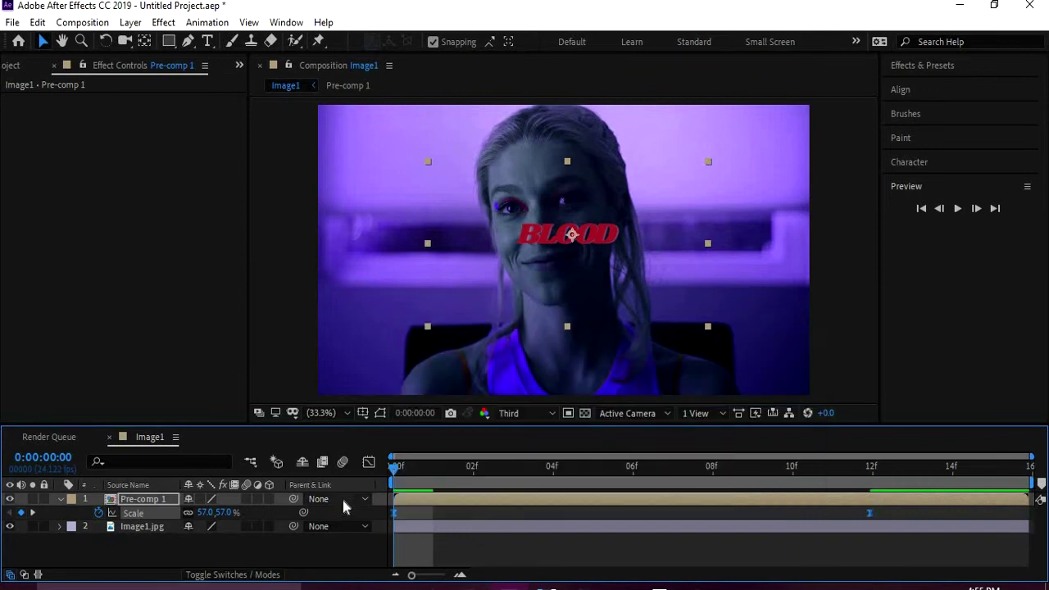
Shift the Scale speed peak toward the start in the Graph Editor, then preview
left_click(370, 463)
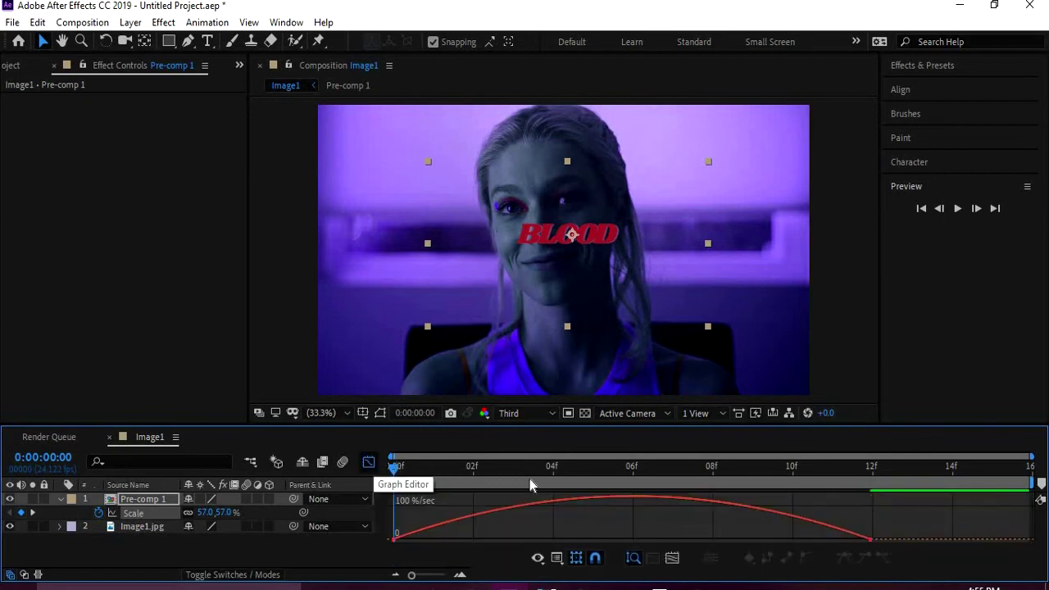
right_click(636, 525)
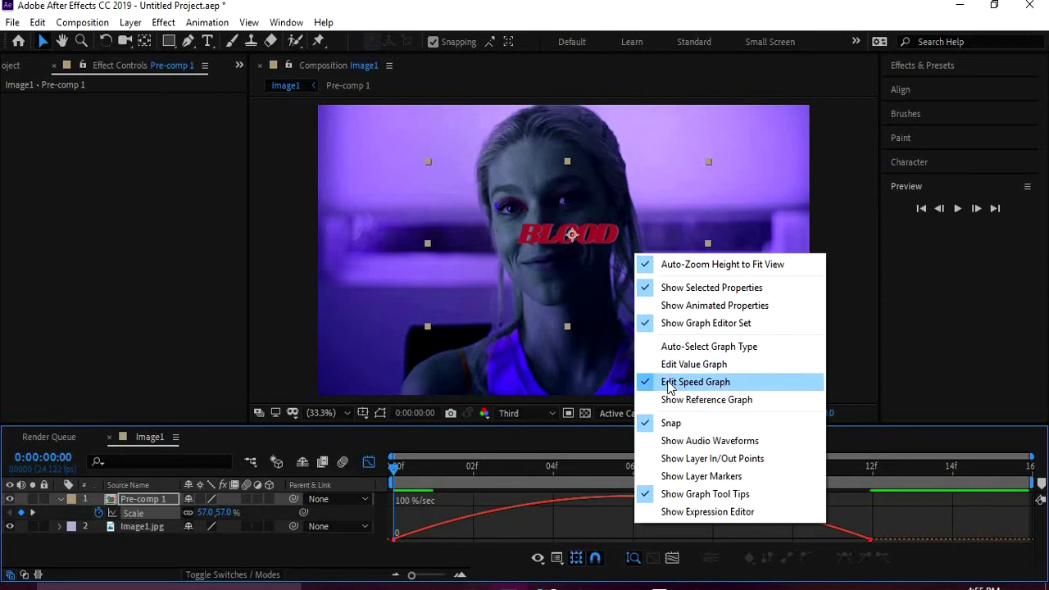
left_click(581, 518)
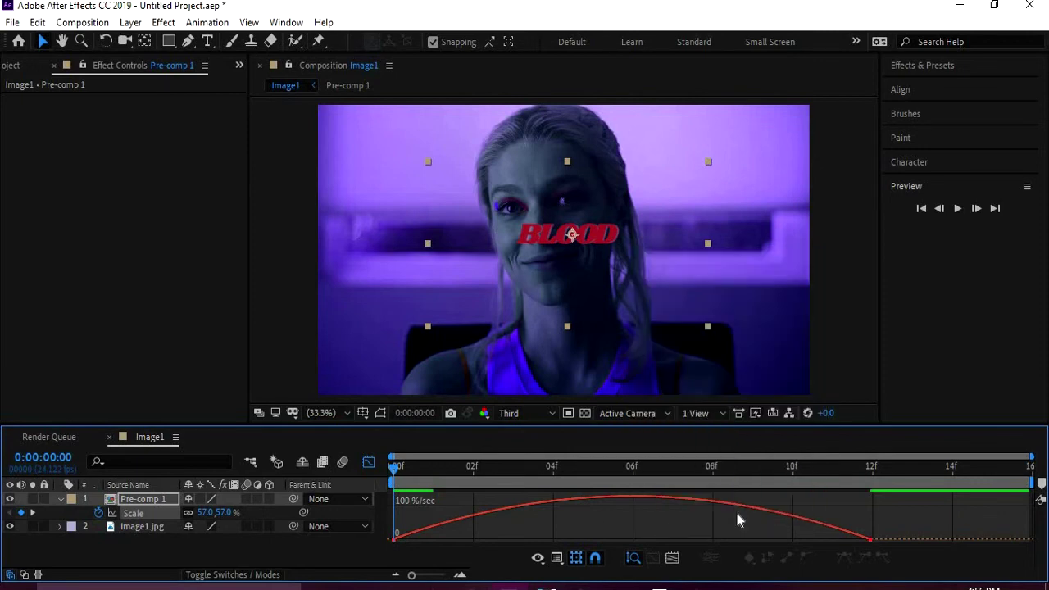
mouse_move(866, 546)
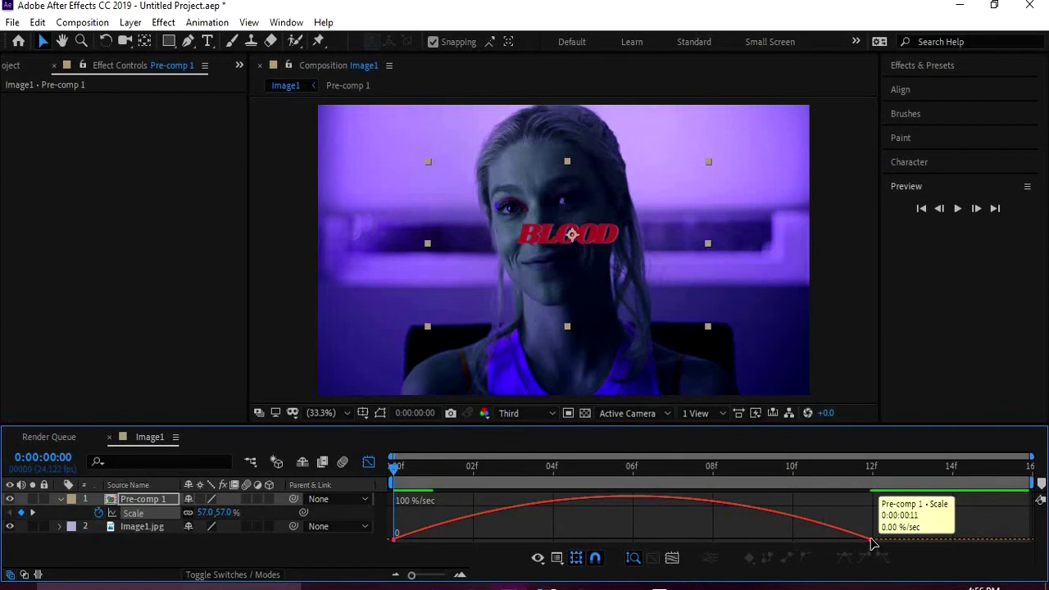
key("ctrl+a")
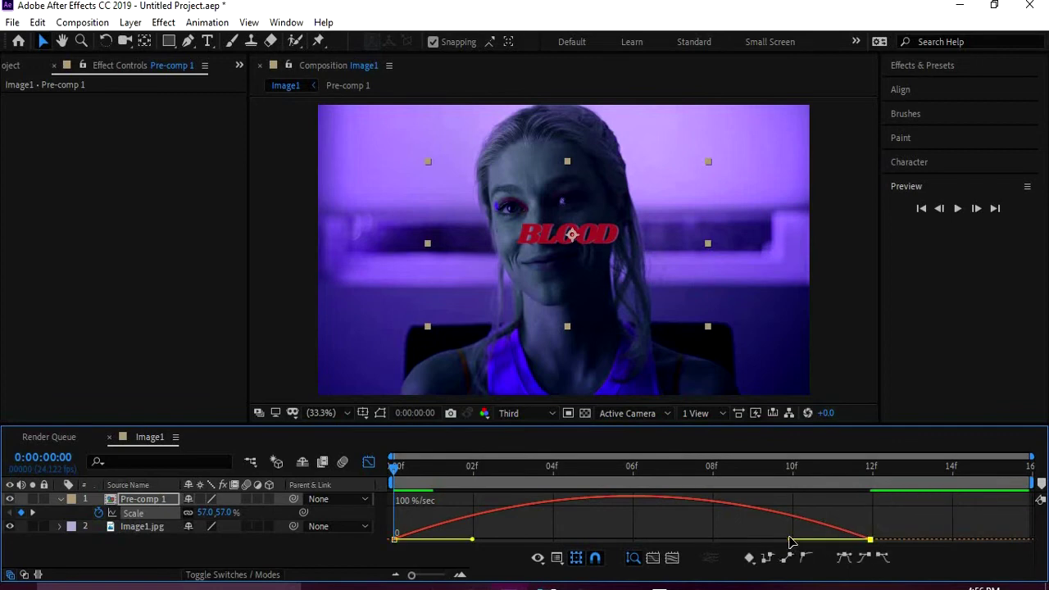
left_click_drag(616, 545, 388, 540)
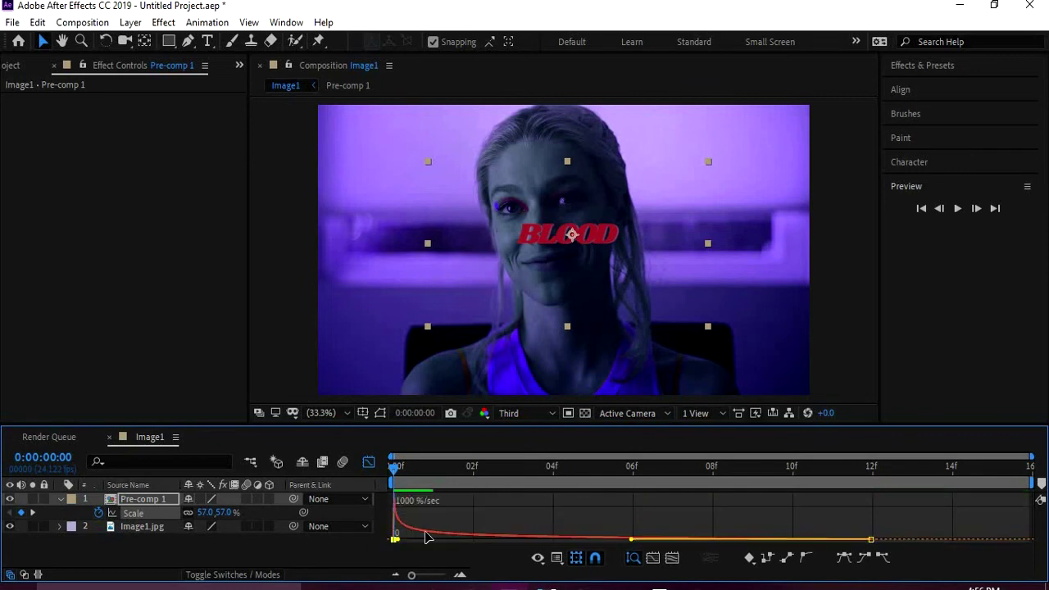
left_click(369, 463)
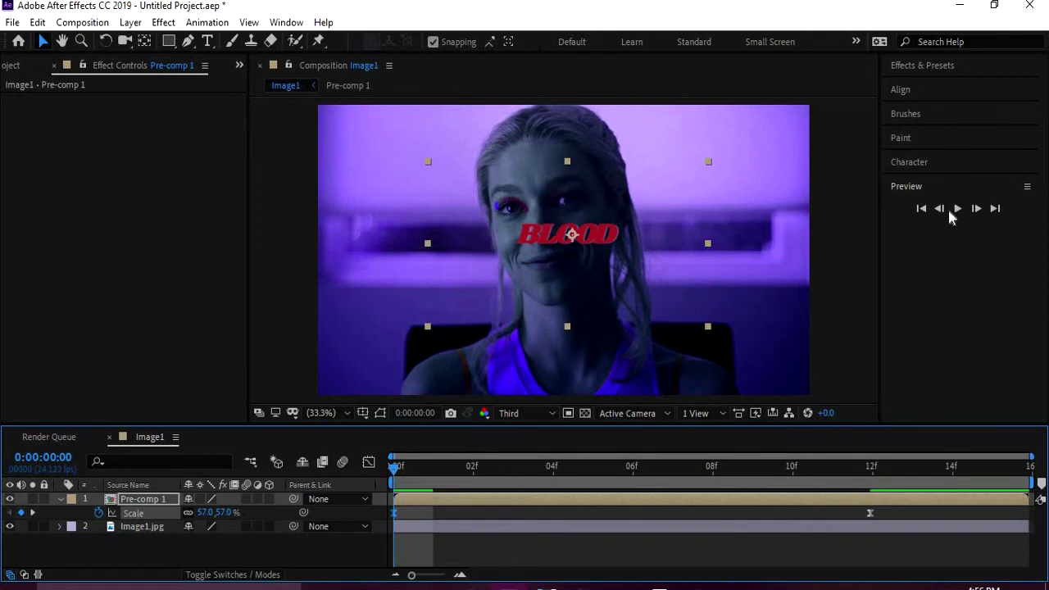
left_click(959, 209)
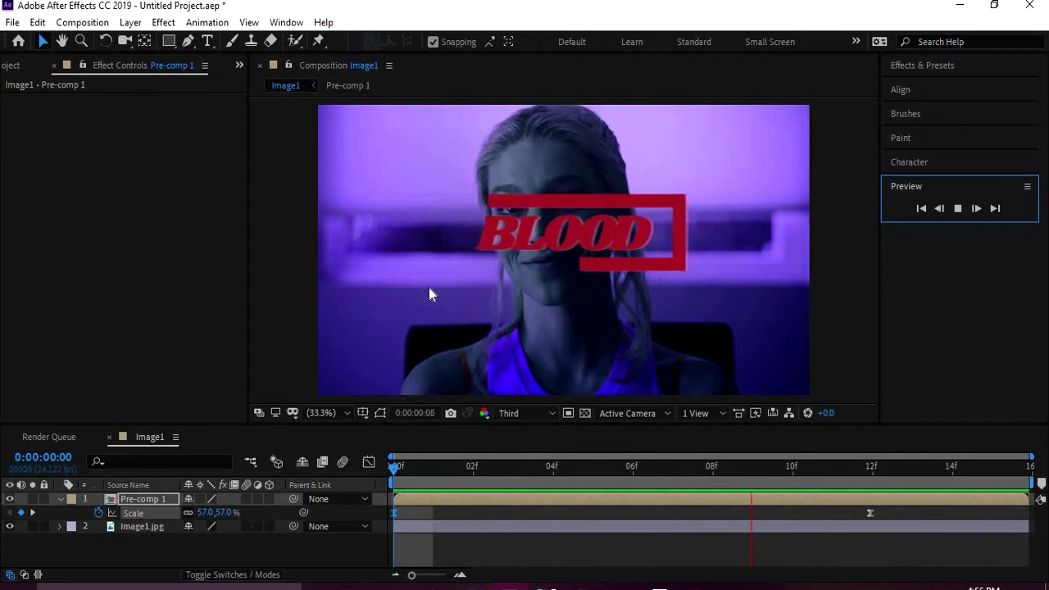
Stop the preview at frame 5 and briefly check the YouTube reference video
left_click(645, 464)
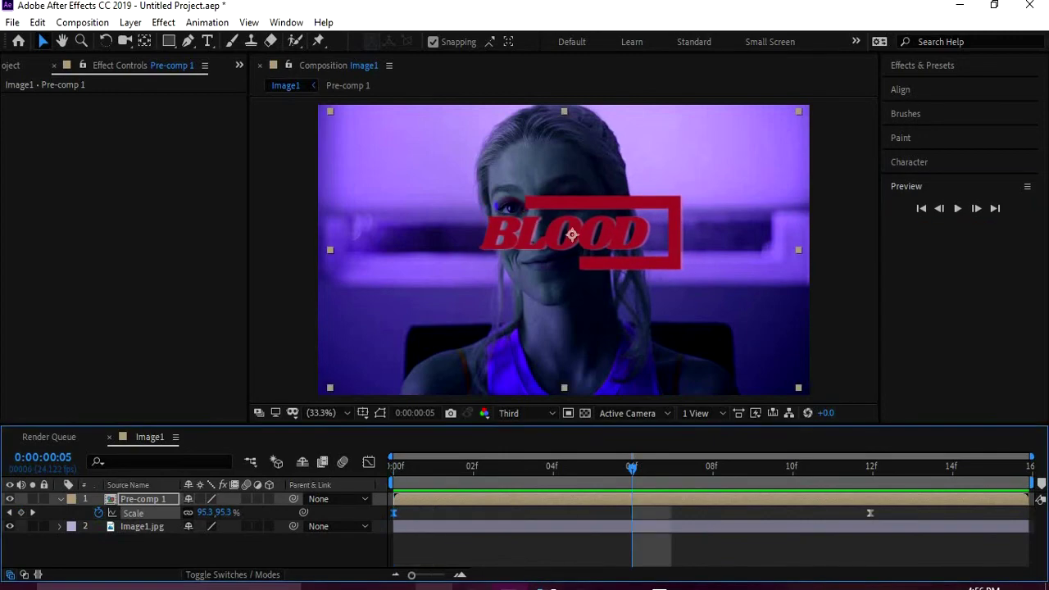
key("alt+Tab")
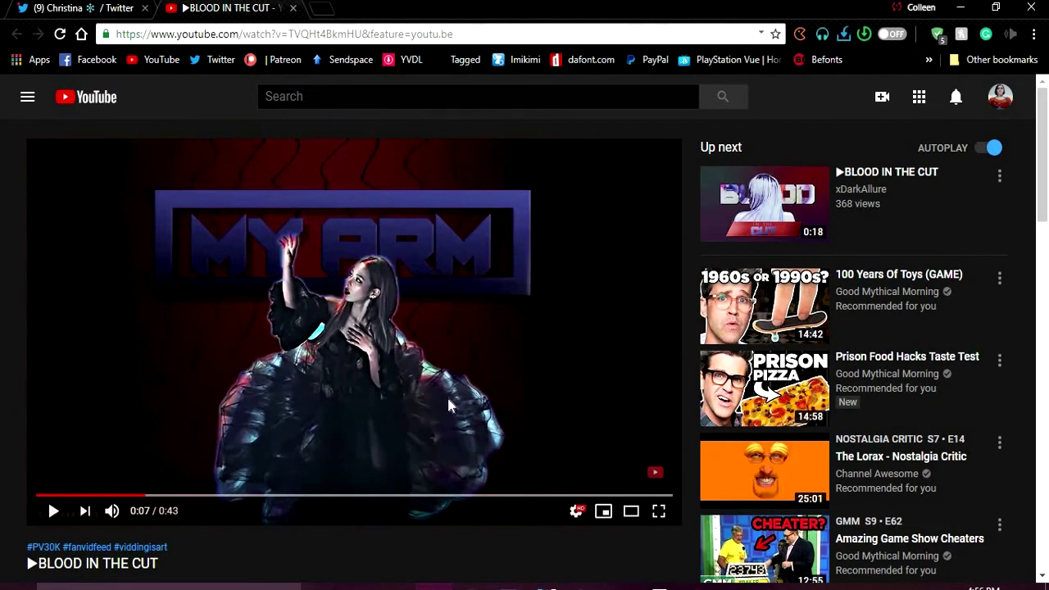
key("alt+Tab")
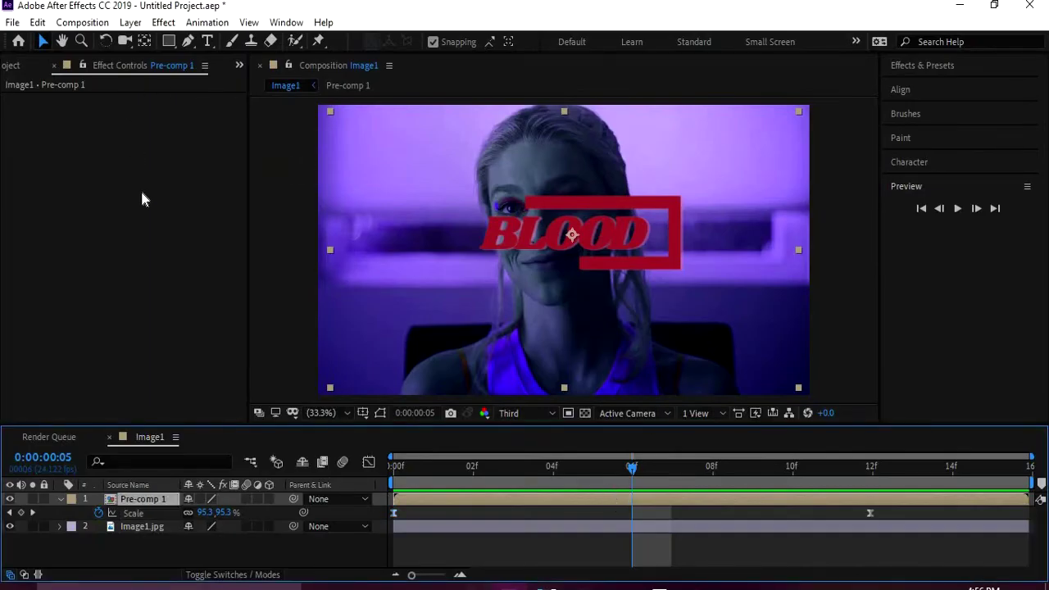
Apply S_Emboss to Pre-comp 1 with Brightness 1.890 and Bumps Smooth 9.00
key("ctrl+space")
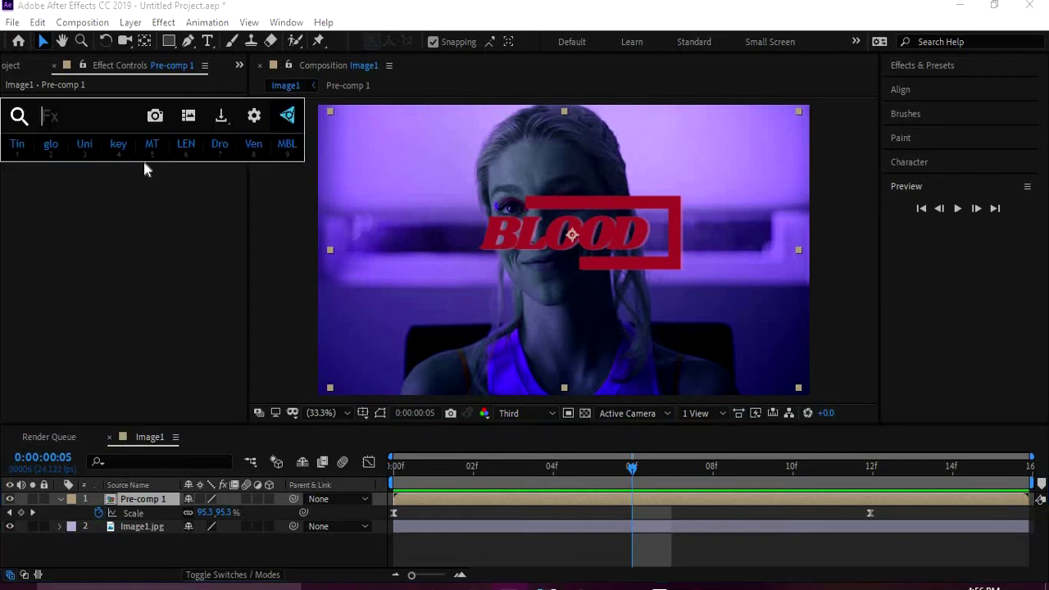
type("emb")
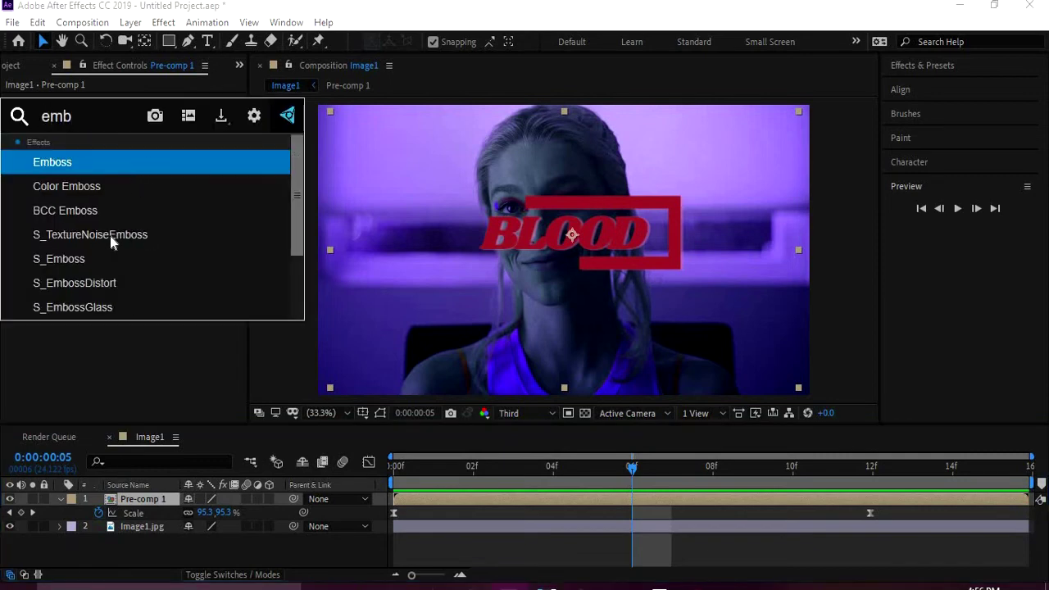
key("Escape")
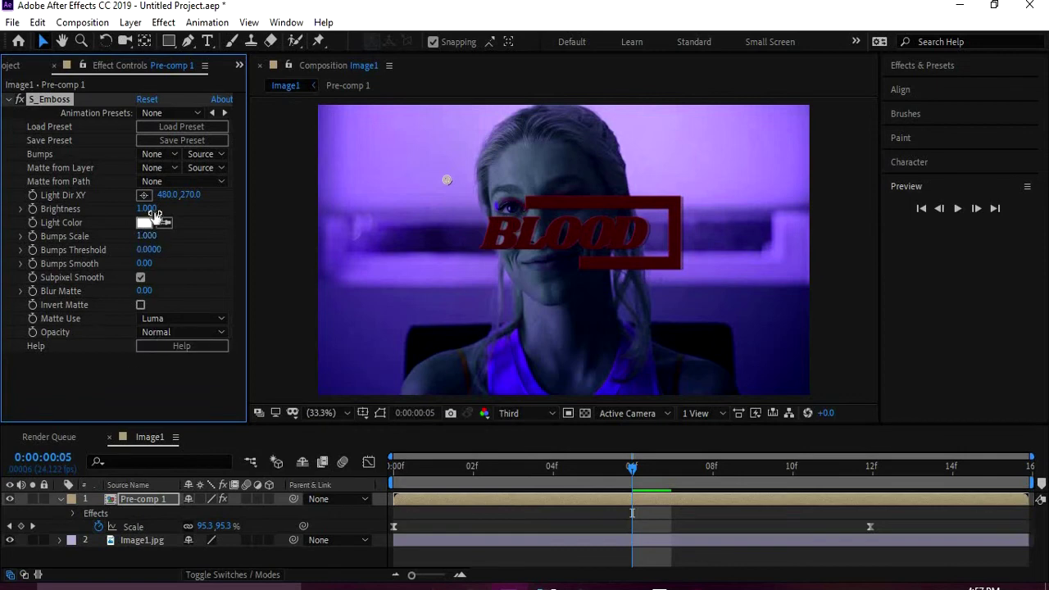
left_click_drag(154, 213, 231, 206)
mouse_move(146, 264)
left_mouse_down()
mouse_move(256, 257)
mouse_move(148, 263)
left_mouse_up()
Check the emboss at full resolution, collapse S_Emboss, and set viewer resolution to Third
left_click(524, 413)
left_click(516, 453)
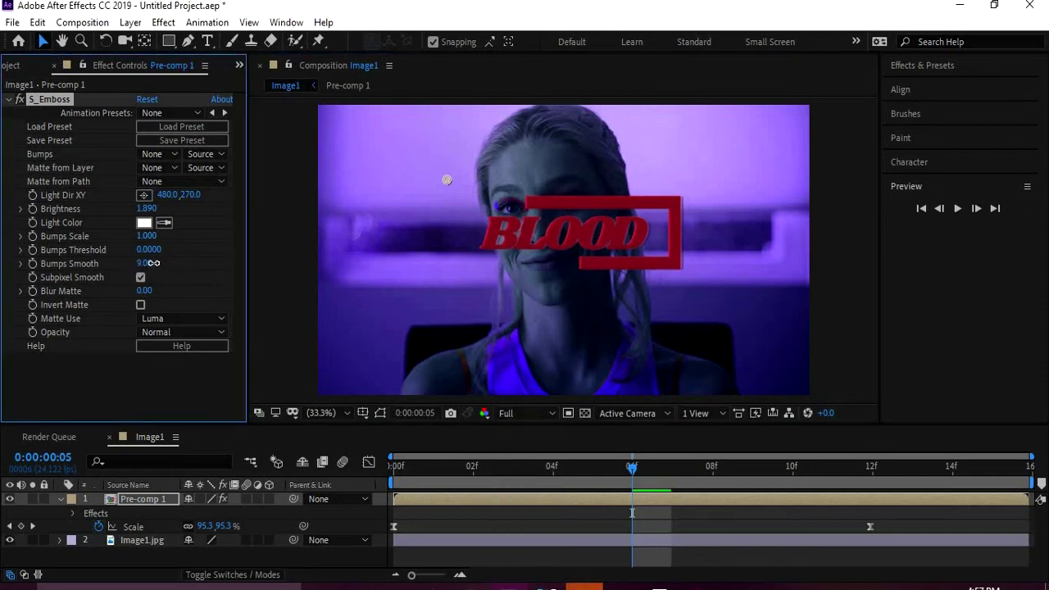
left_click(9, 99)
left_click(518, 411)
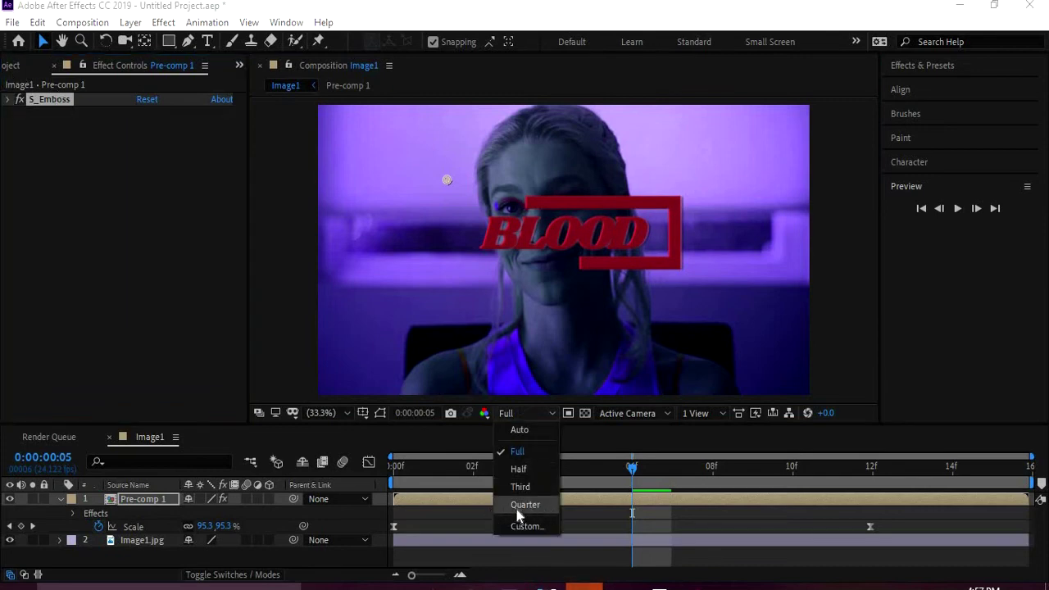
left_click(519, 486)
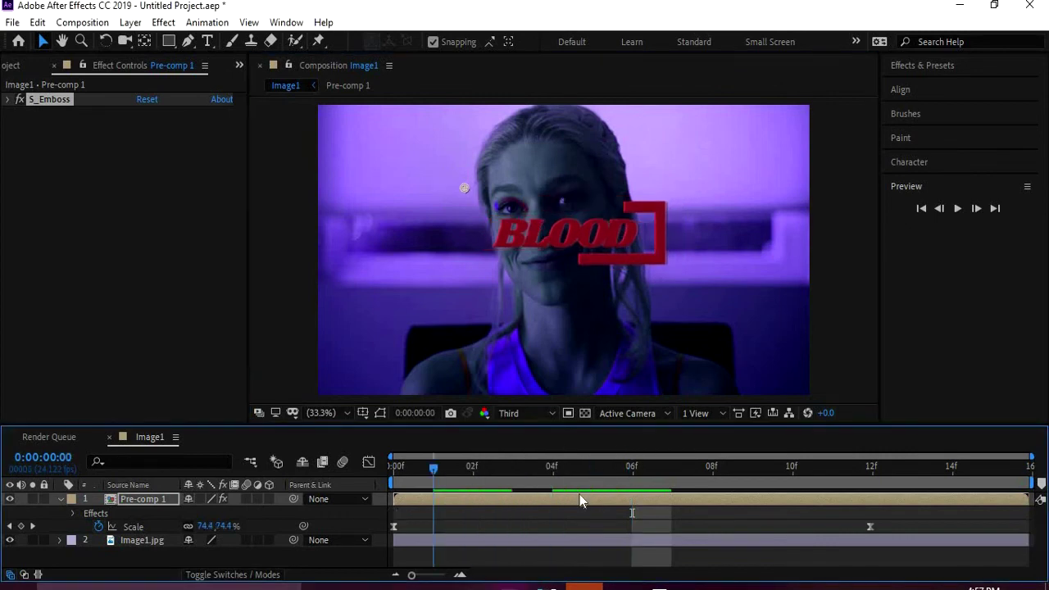
right_click(88, 193)
key("Escape")
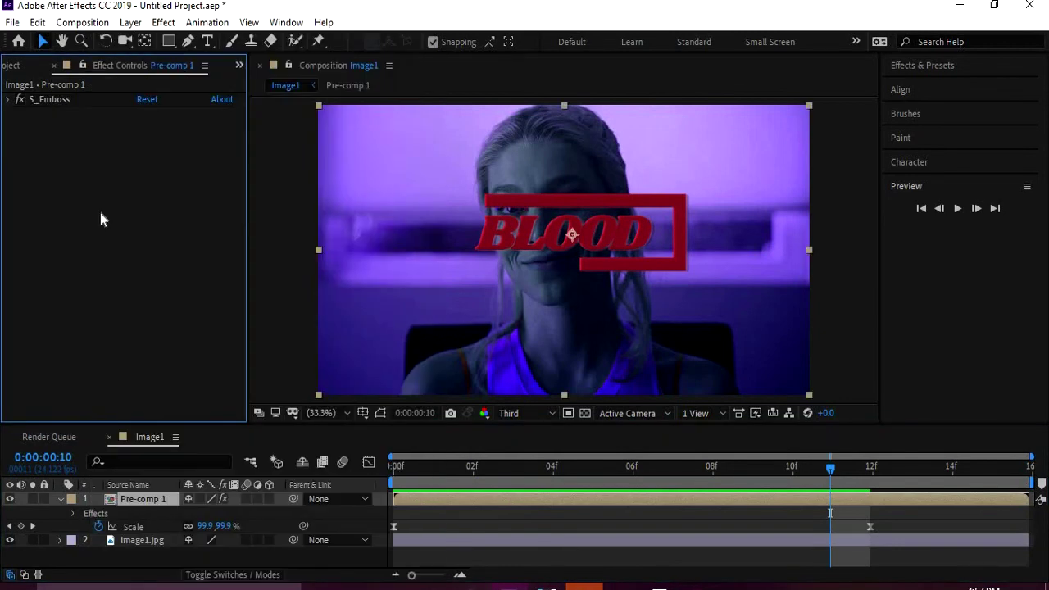
Apply S_Gradient to Pre-comp 1 with its Combine mode set to Mult
key("ctrl+space")
type("gr")
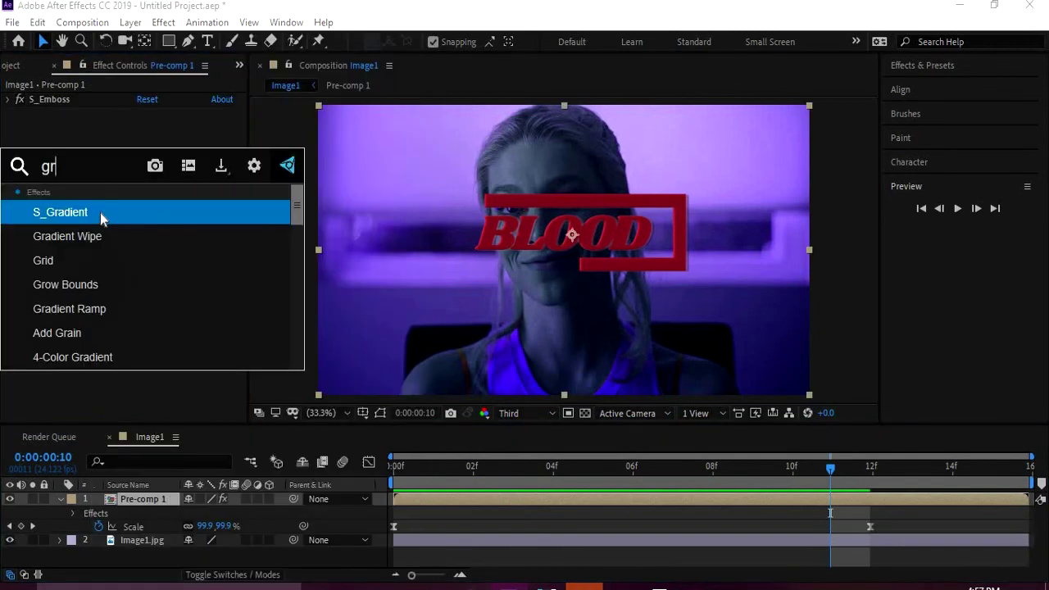
left_click(96, 215)
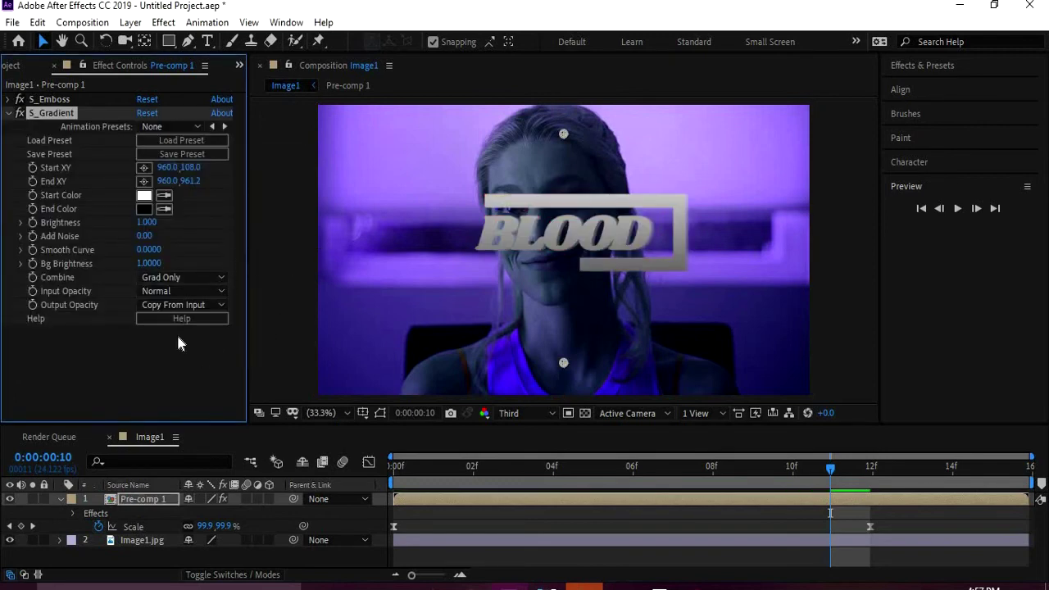
left_click(159, 277)
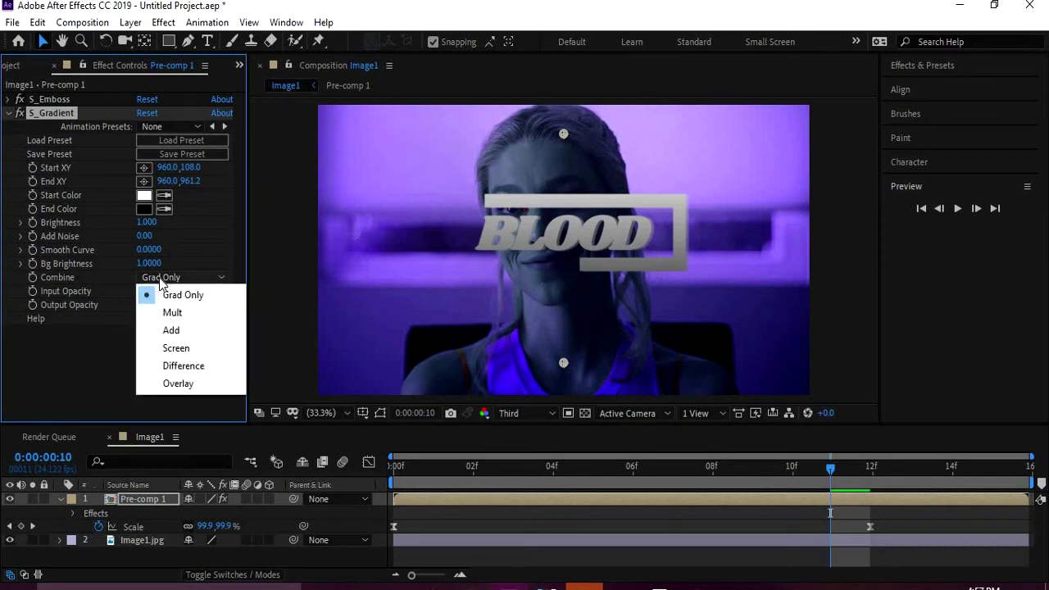
left_click(210, 317)
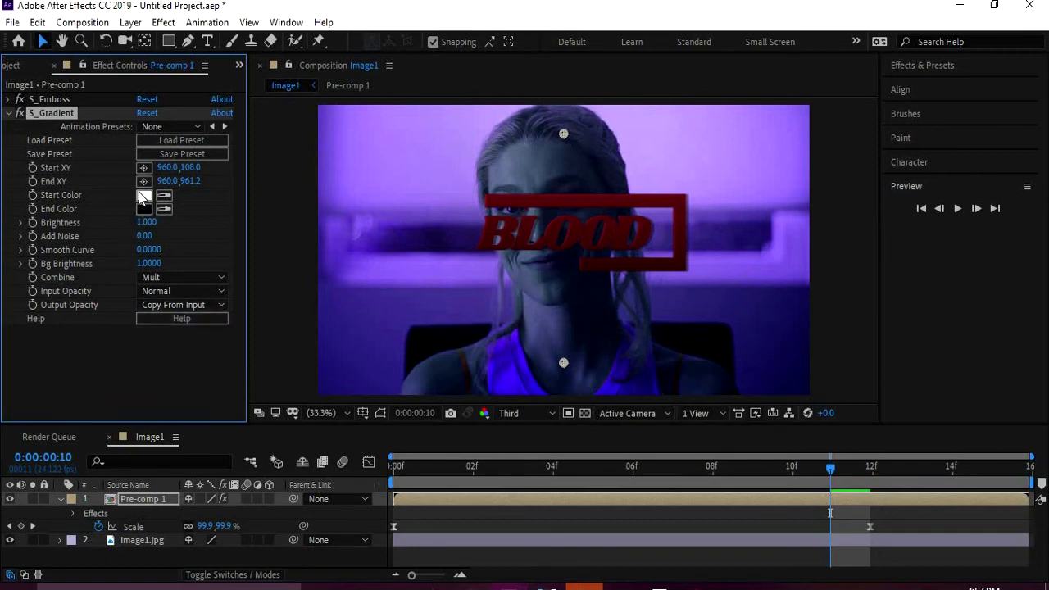
Change the S_Gradient Start Color from white to a lavender purple
left_click(142, 196)
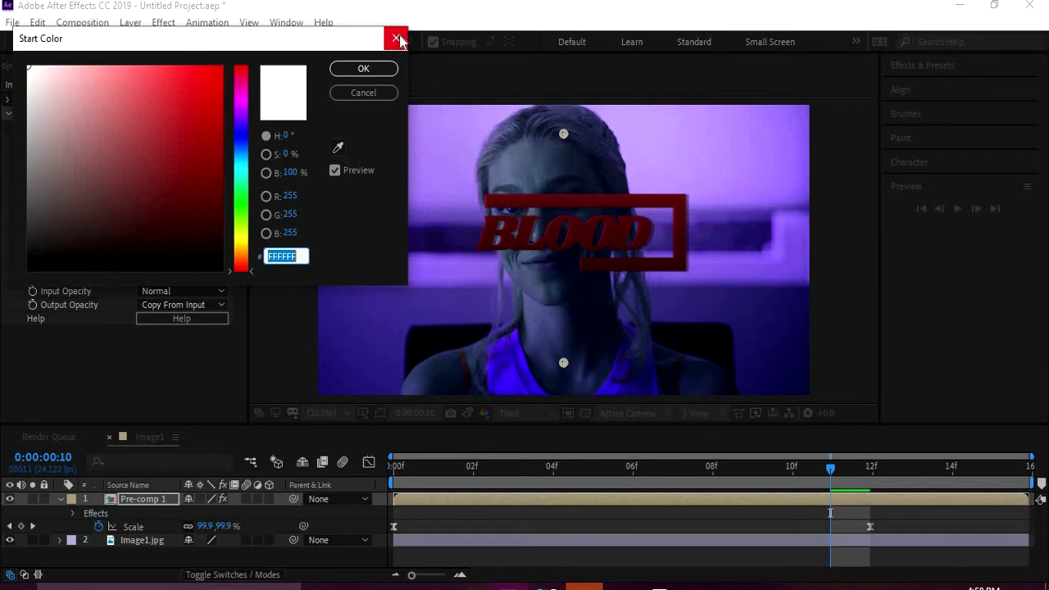
left_click(171, 120)
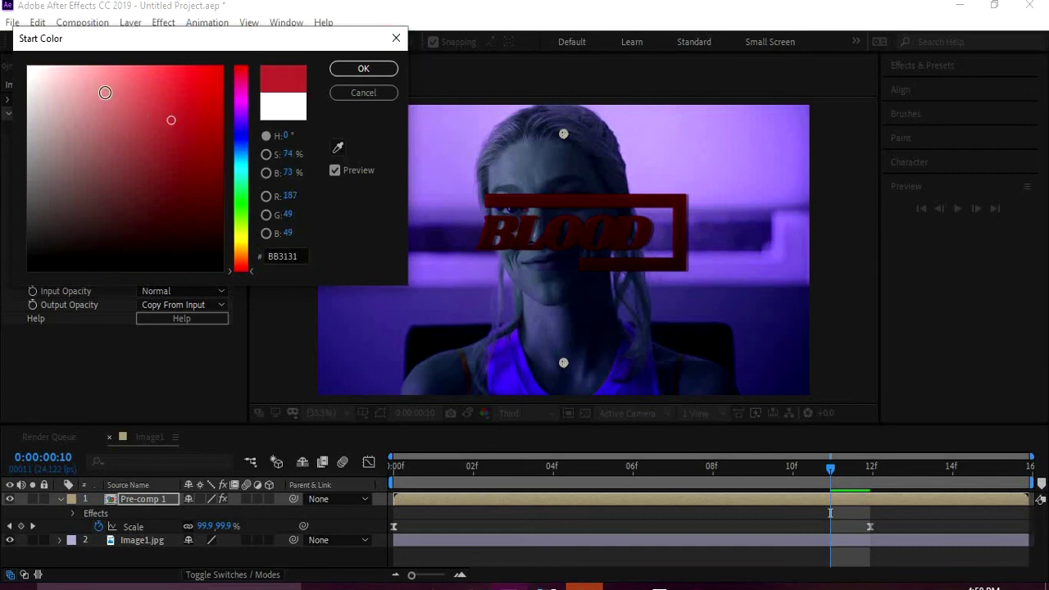
mouse_move(105, 92)
left_mouse_down()
mouse_move(117, 72)
mouse_move(95, 81)
left_mouse_up()
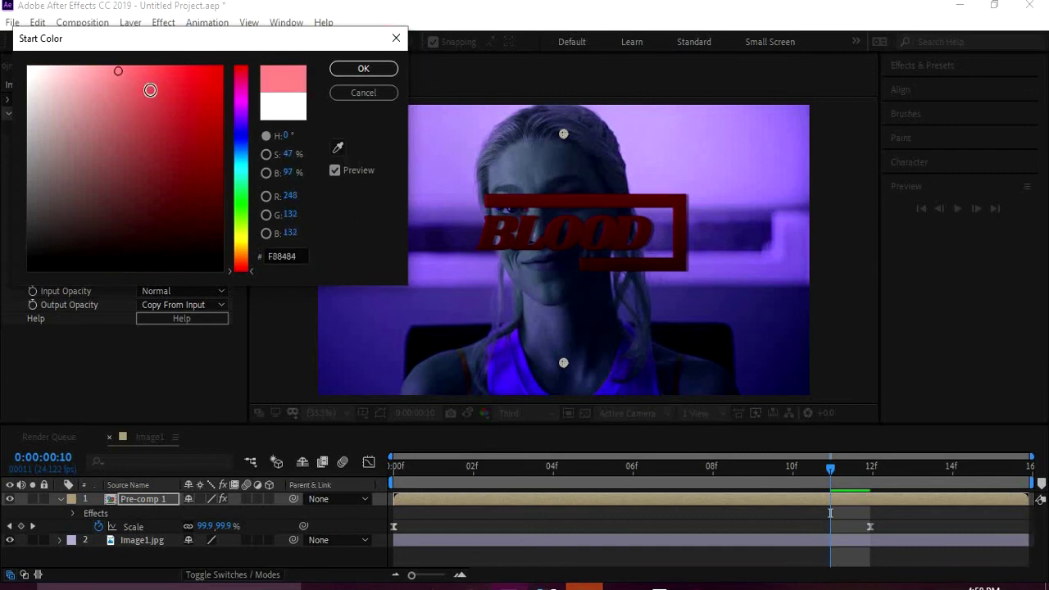
left_click(244, 123)
left_click(172, 128)
key("Return")
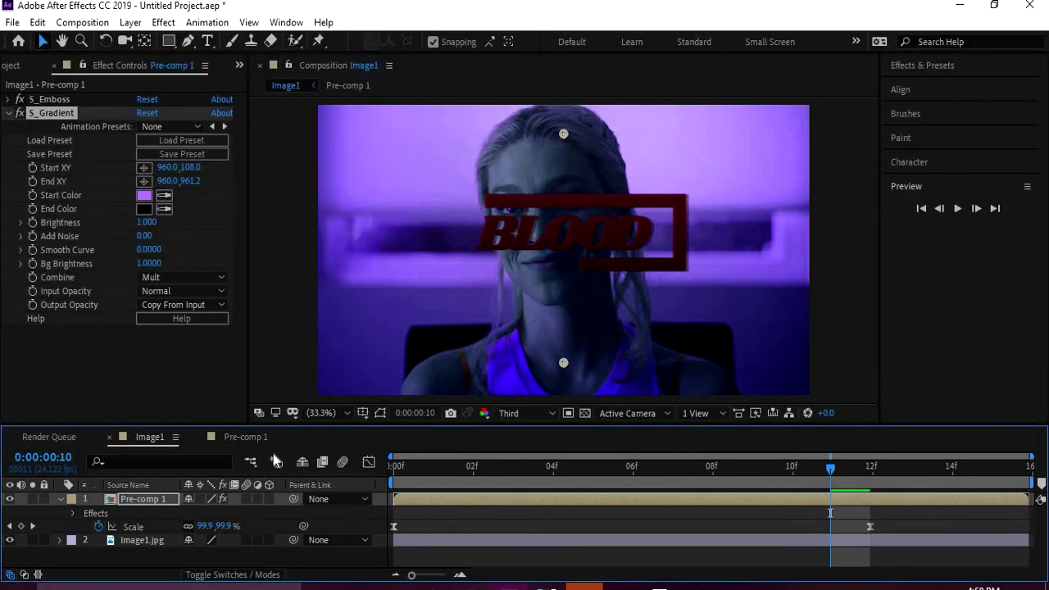
Inside Pre-comp 1, set the frame shape layer's stroke colour to FFFFFF
double_click(447, 492)
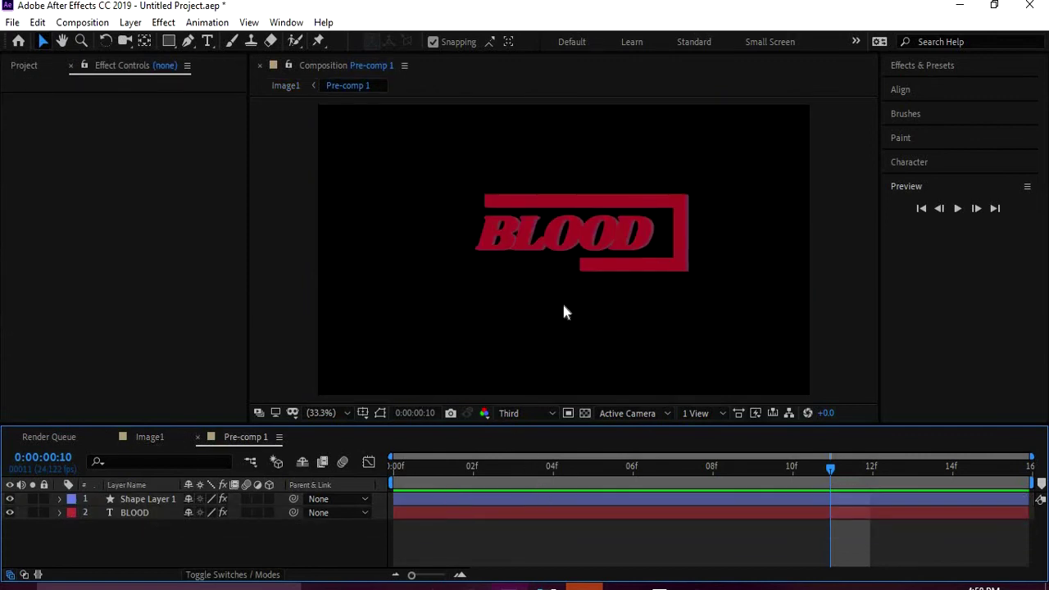
left_click(545, 498)
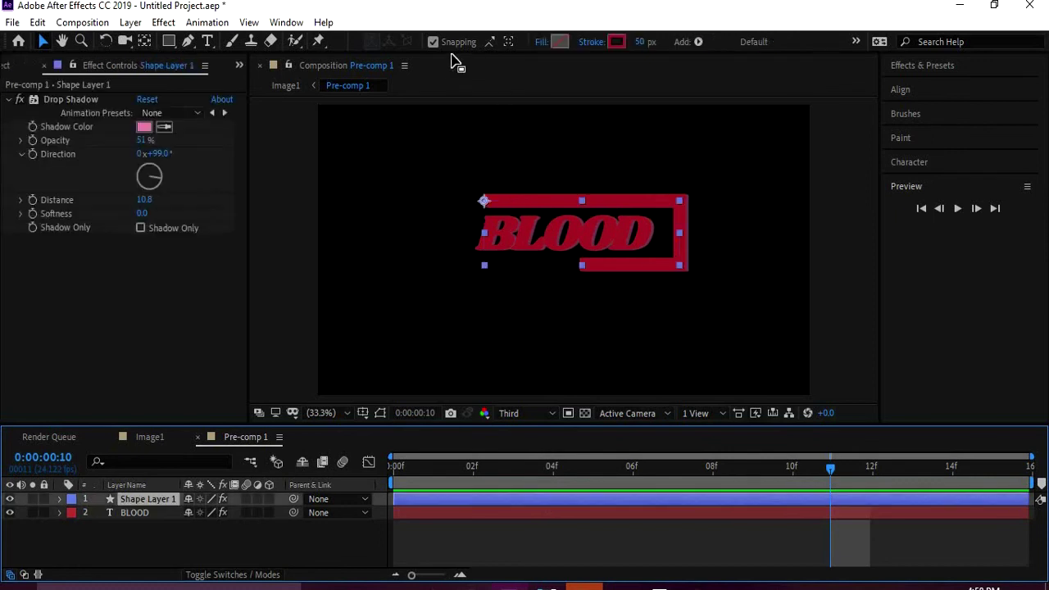
left_click(616, 41)
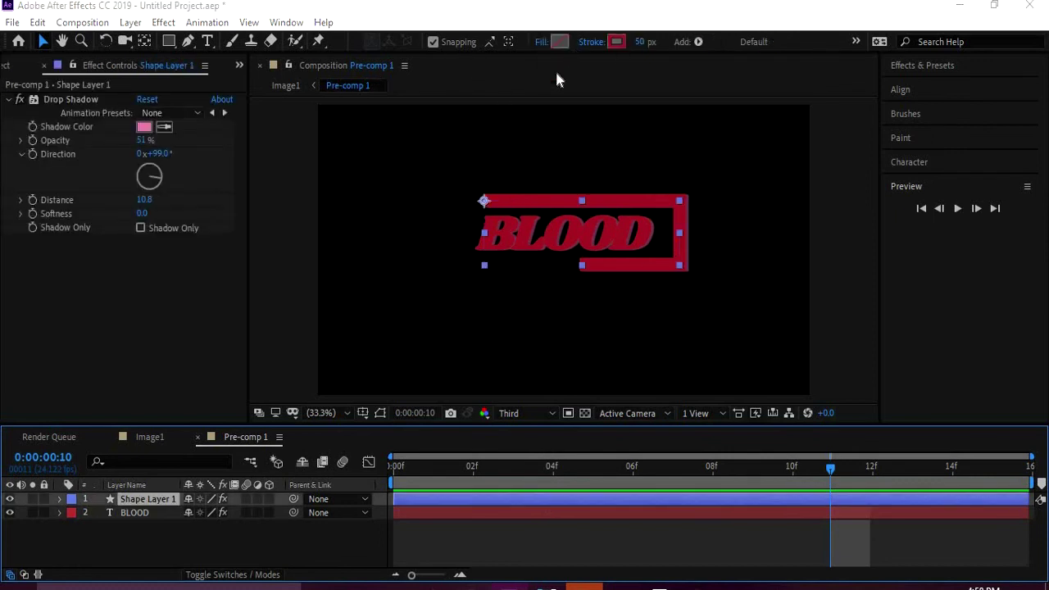
type("ffffff")
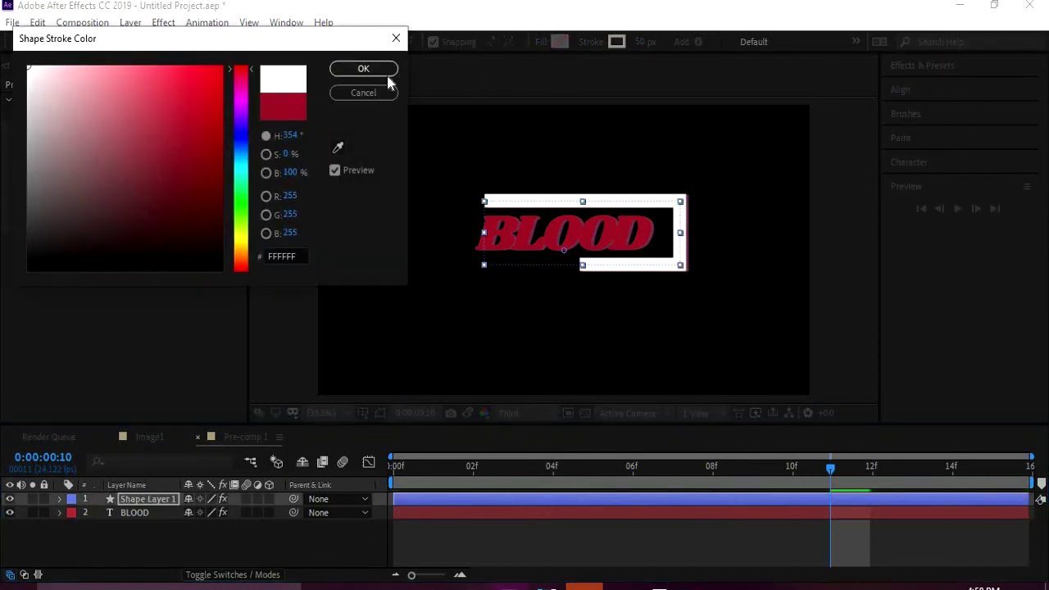
key("Return")
Make the BLOOD text fill white by sampling the frame's white stroke
left_click(571, 516)
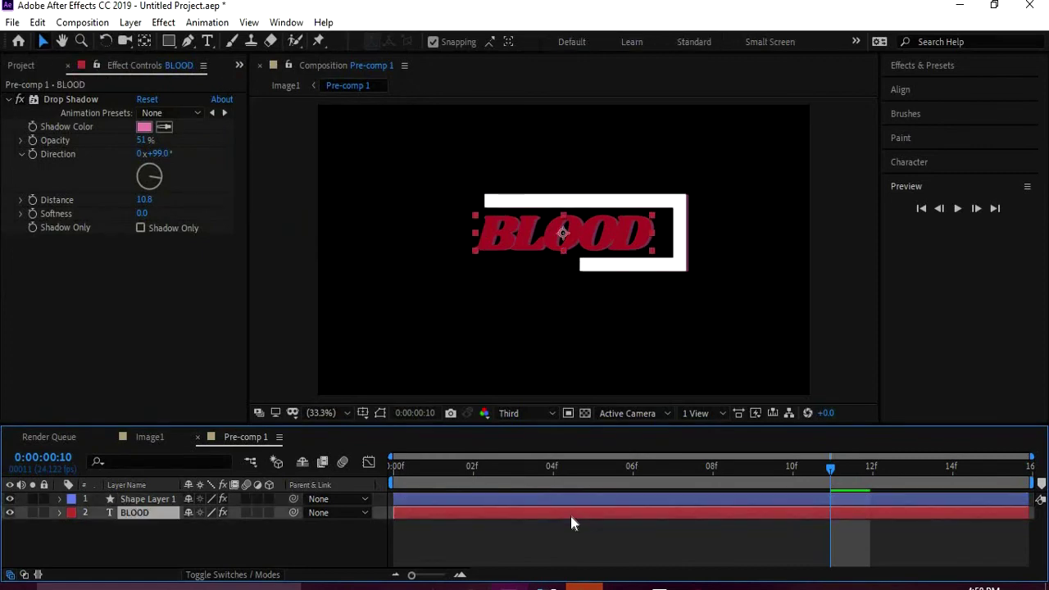
double_click(571, 517)
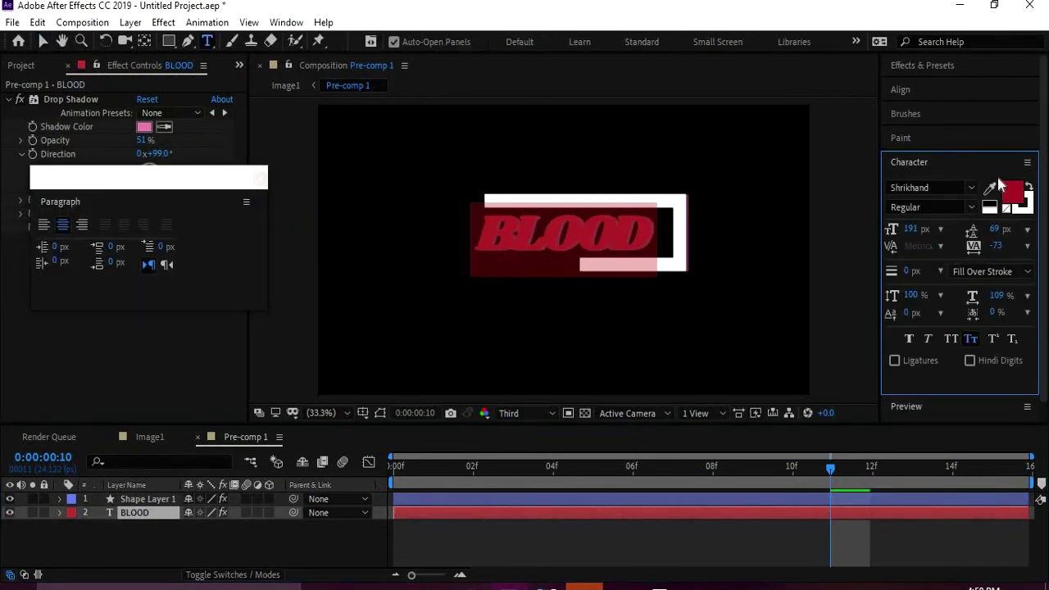
left_click(990, 188)
left_click(652, 265)
left_click(255, 459)
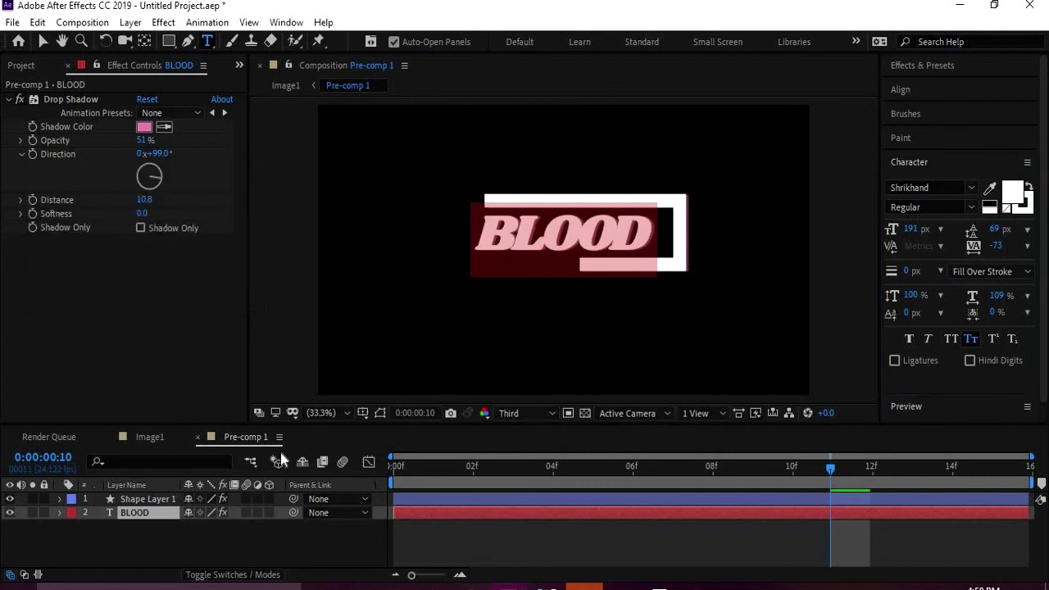
left_click(218, 440)
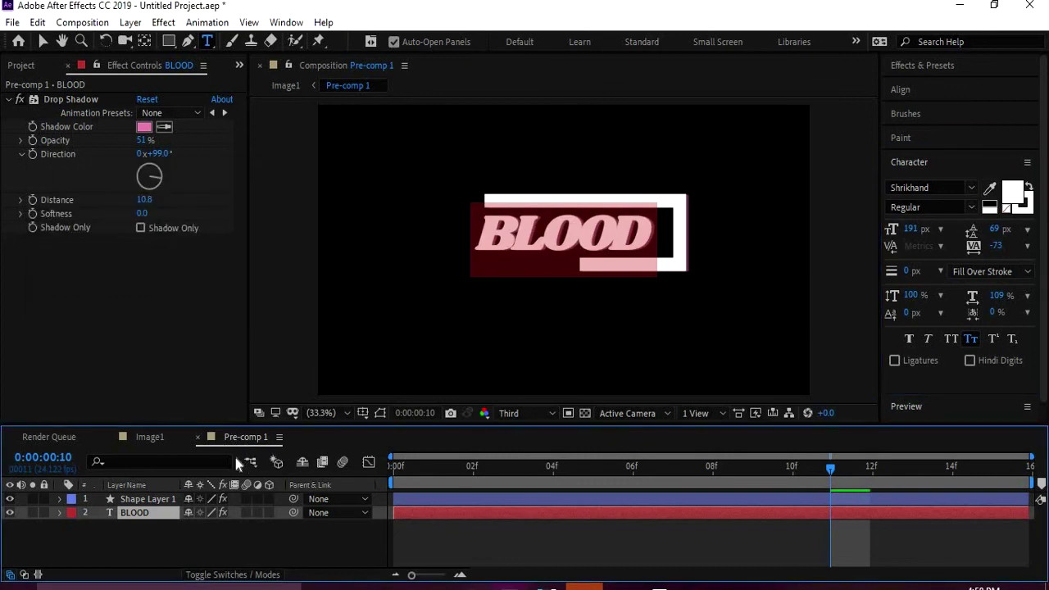
Return to the Image1 comp and play the scale-up animation from frame 3
left_click(197, 437)
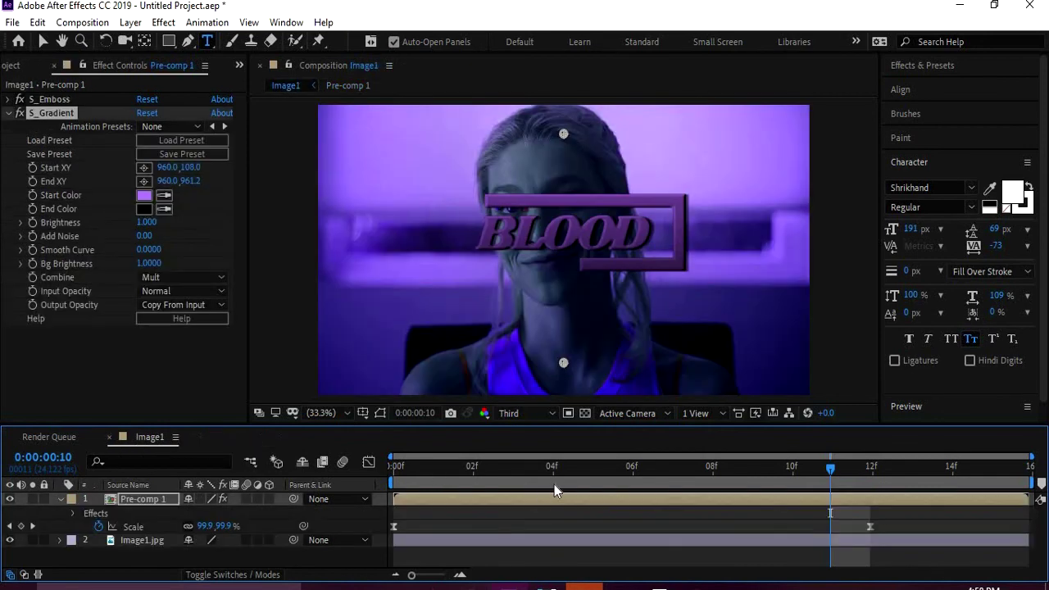
left_click(556, 469)
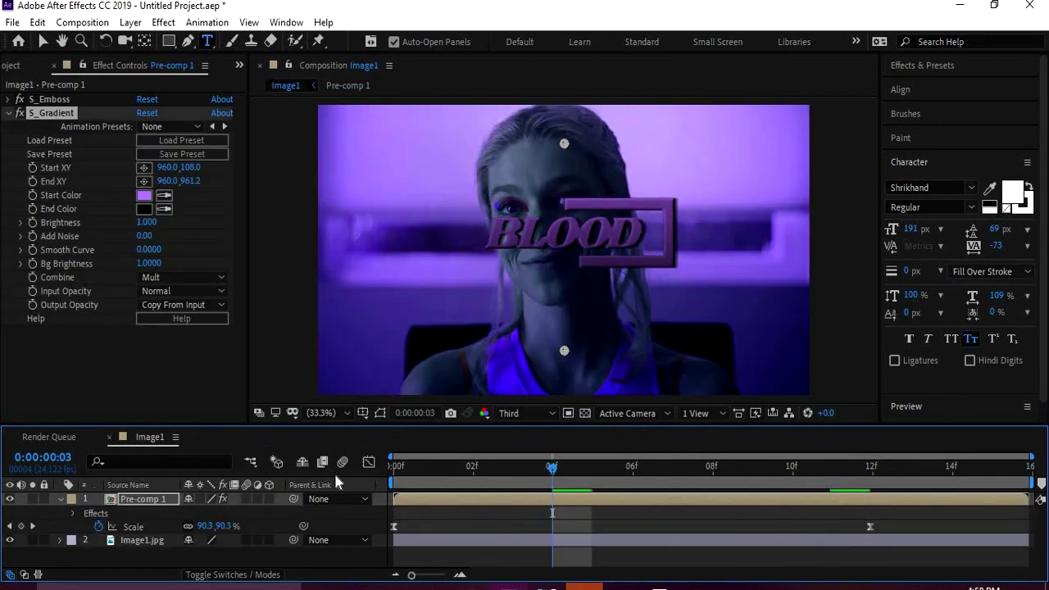
key("space")
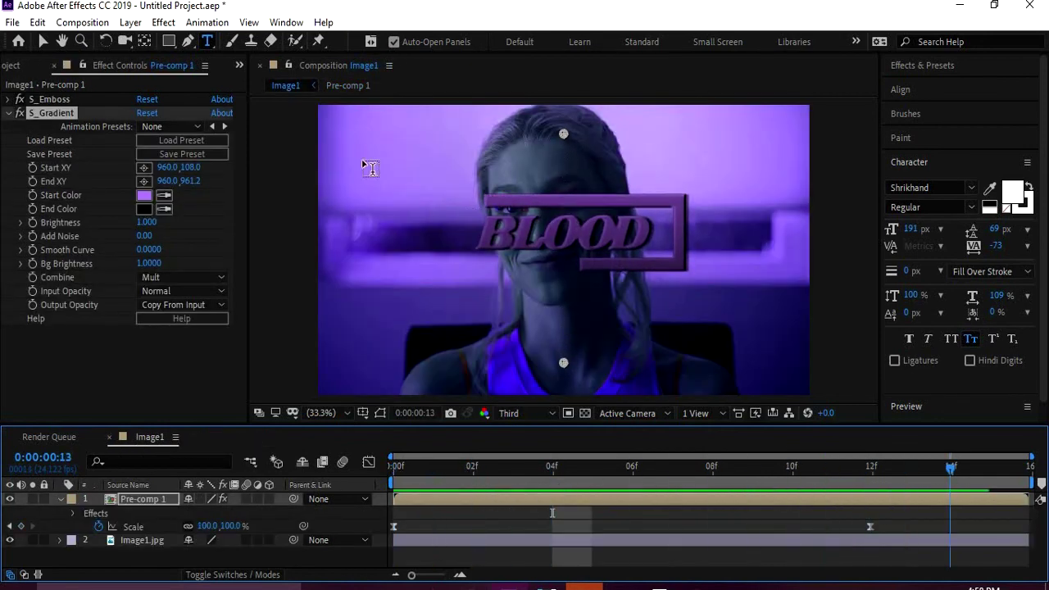
Set the S_Gradient Start Color to pink E17CA7
left_click(181, 209)
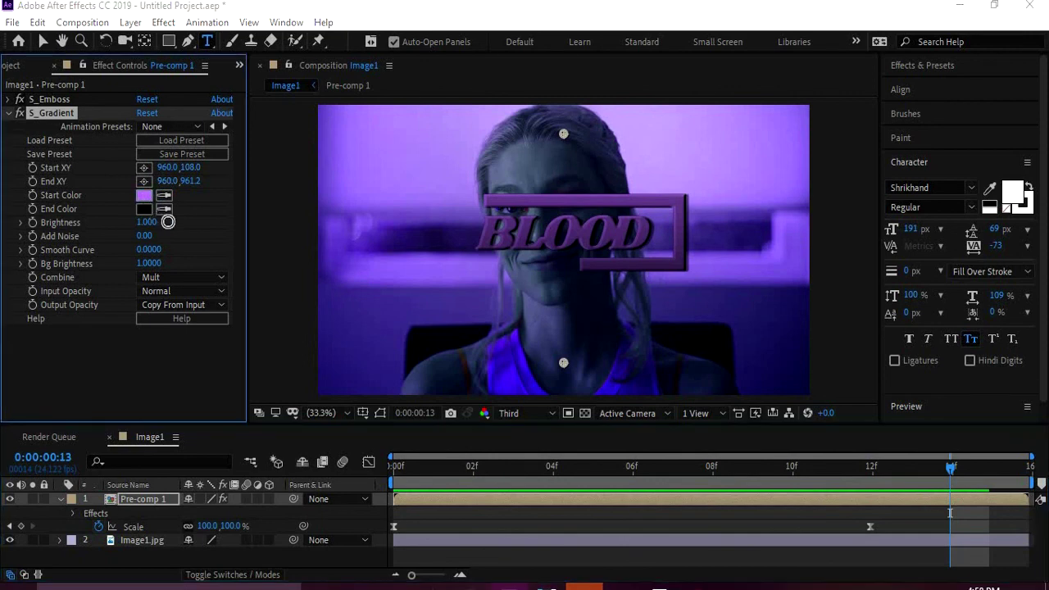
left_click(143, 195)
left_click(140, 152)
left_click(90, 139)
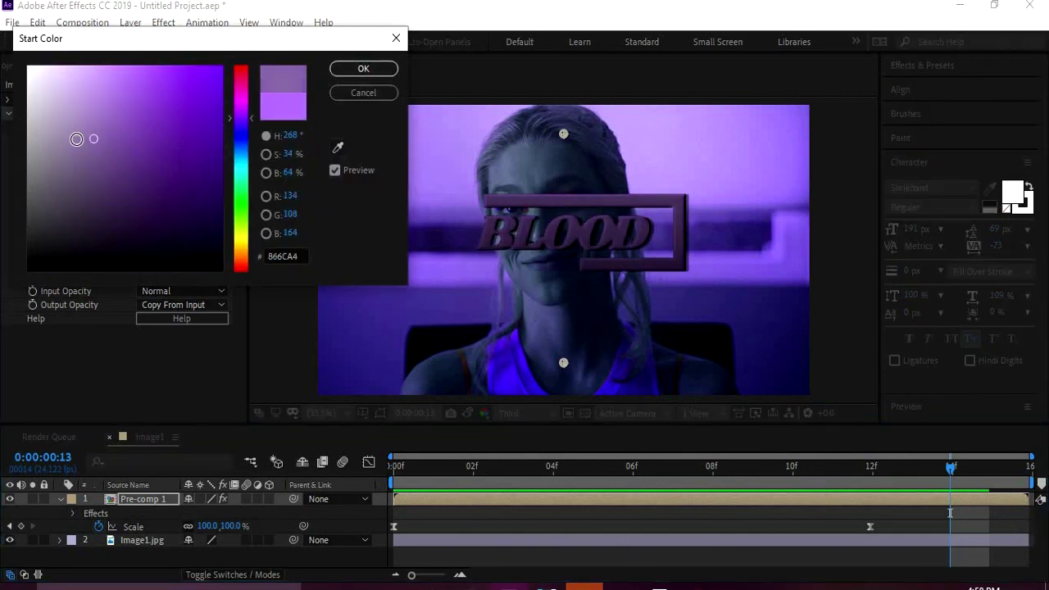
left_click(83, 142)
left_click(242, 259)
left_click(106, 109)
left_click(90, 93)
left_click(244, 80)
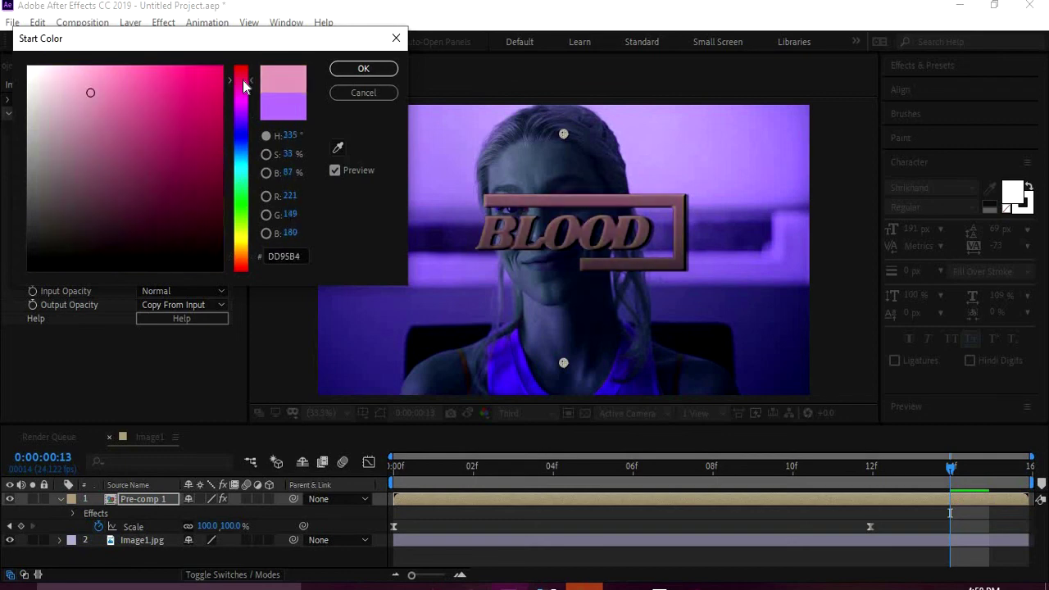
left_click(159, 103)
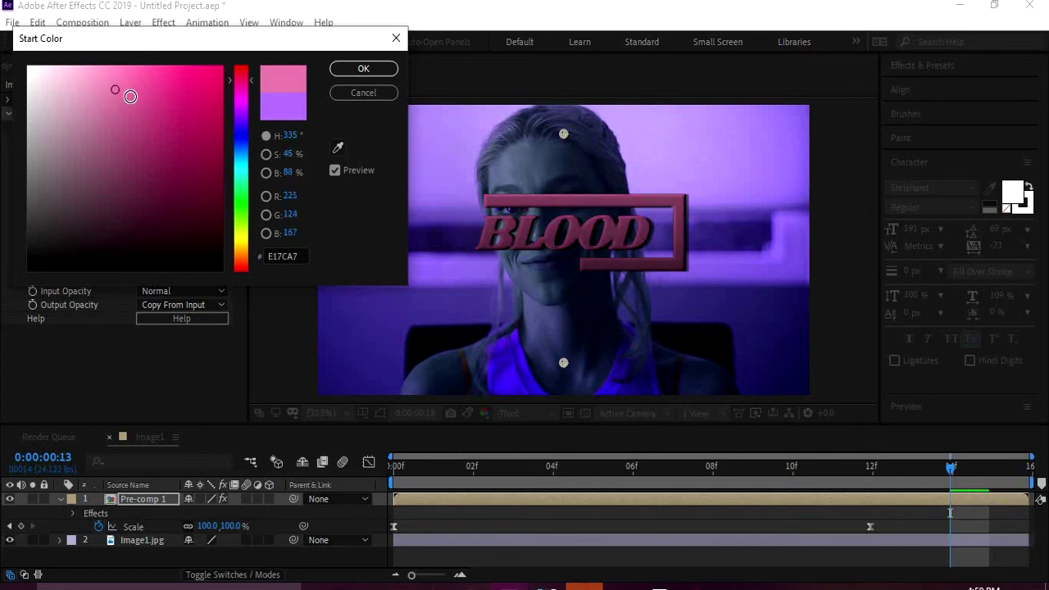
left_click(130, 97)
left_click(353, 76)
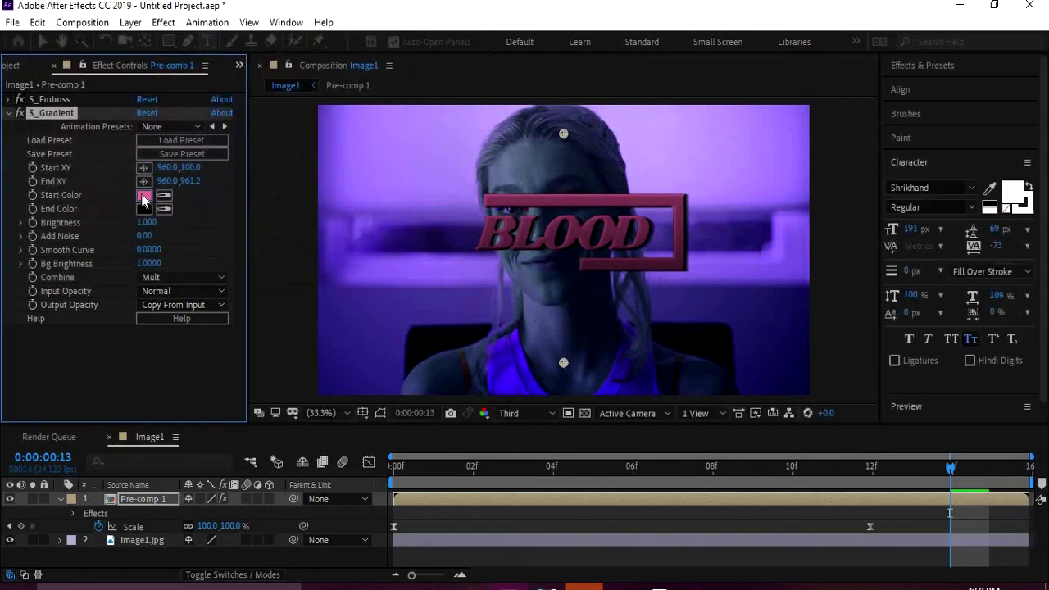
Set the S_Gradient End Color to dark blue 091B75
left_click(145, 209)
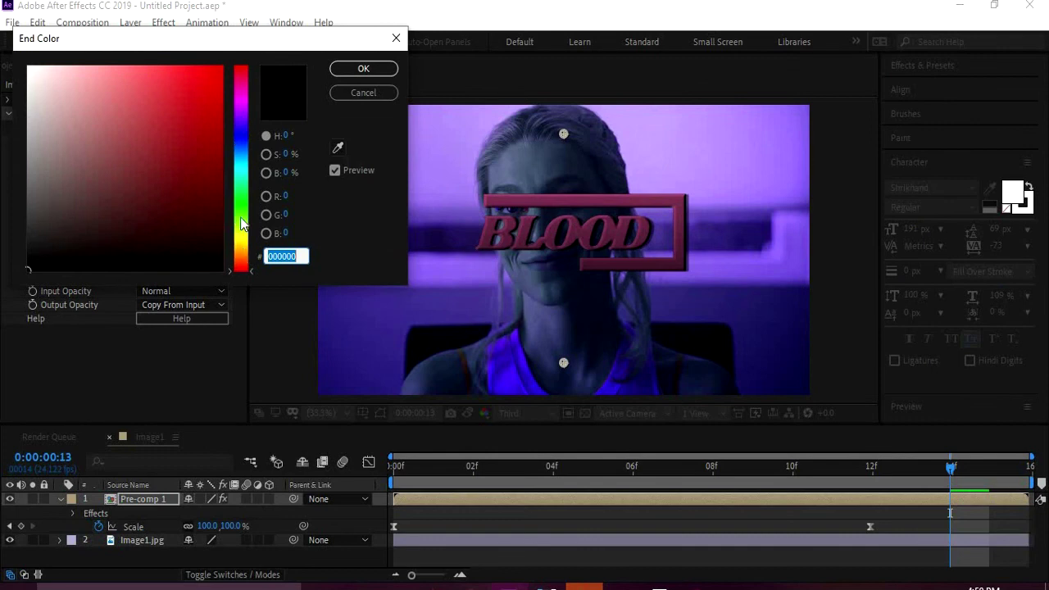
left_click(246, 141)
left_click(202, 222)
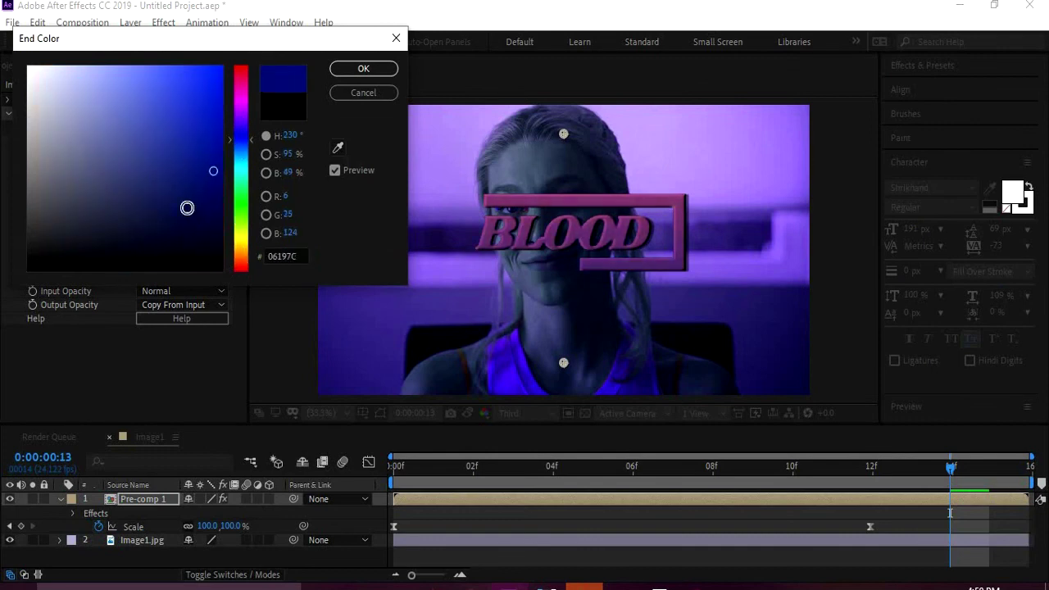
left_click(190, 212)
left_click_drag(195, 195, 208, 176)
left_click(346, 68)
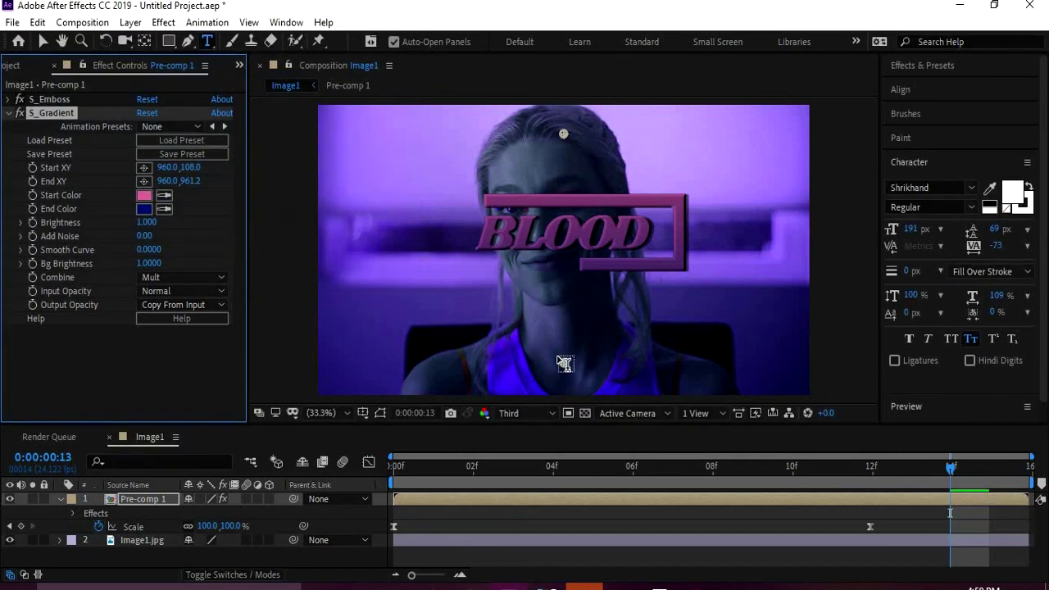
Move the gradient Start XY to 1359,231 and End XY to 552,829.2, then preview
left_click(42, 42)
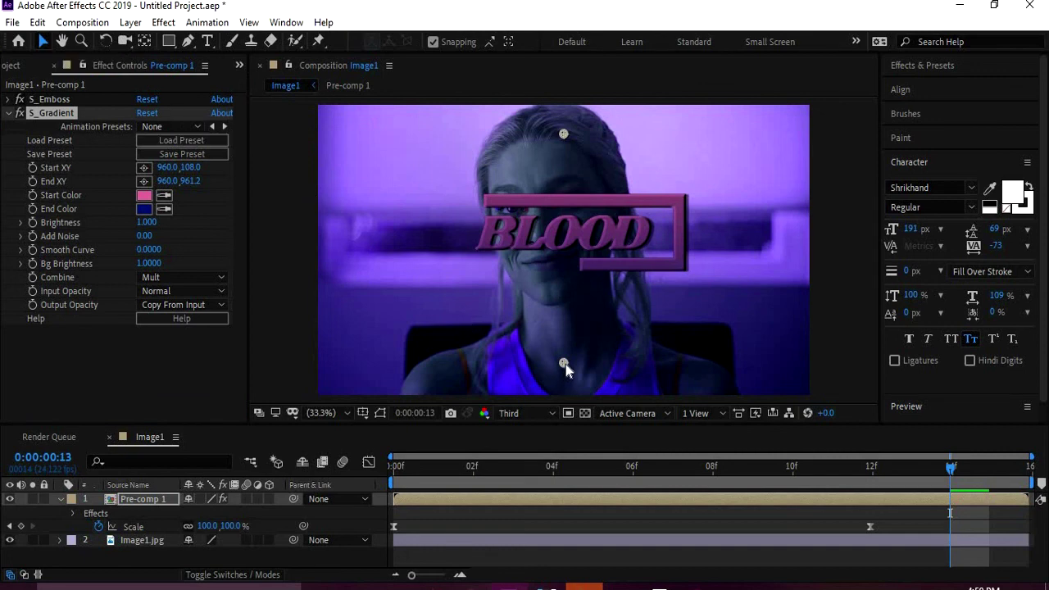
left_click_drag(565, 364, 569, 300)
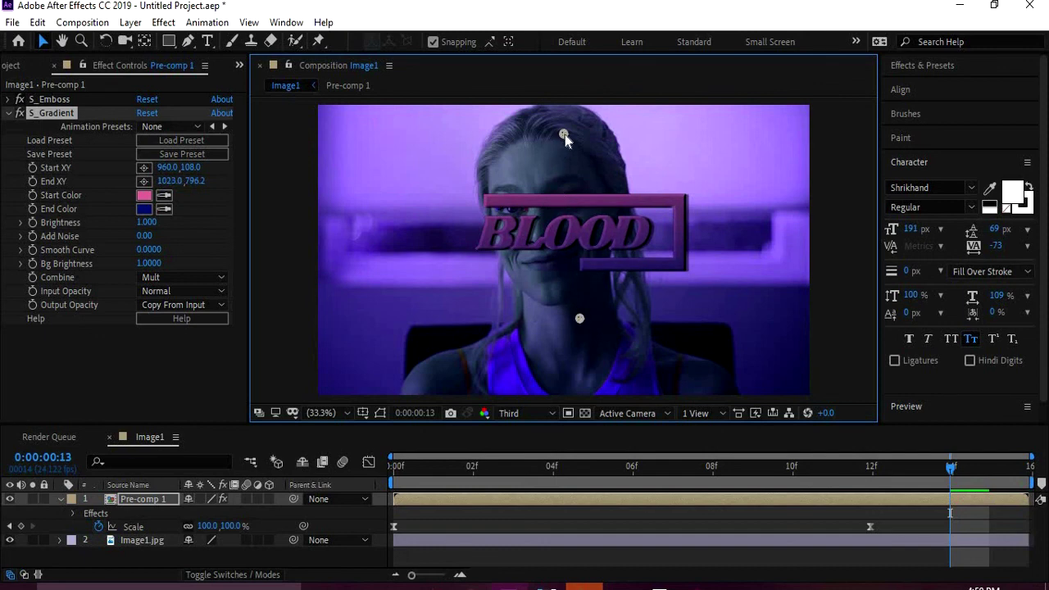
left_click_drag(563, 134, 596, 170)
left_click_drag(665, 170, 667, 167)
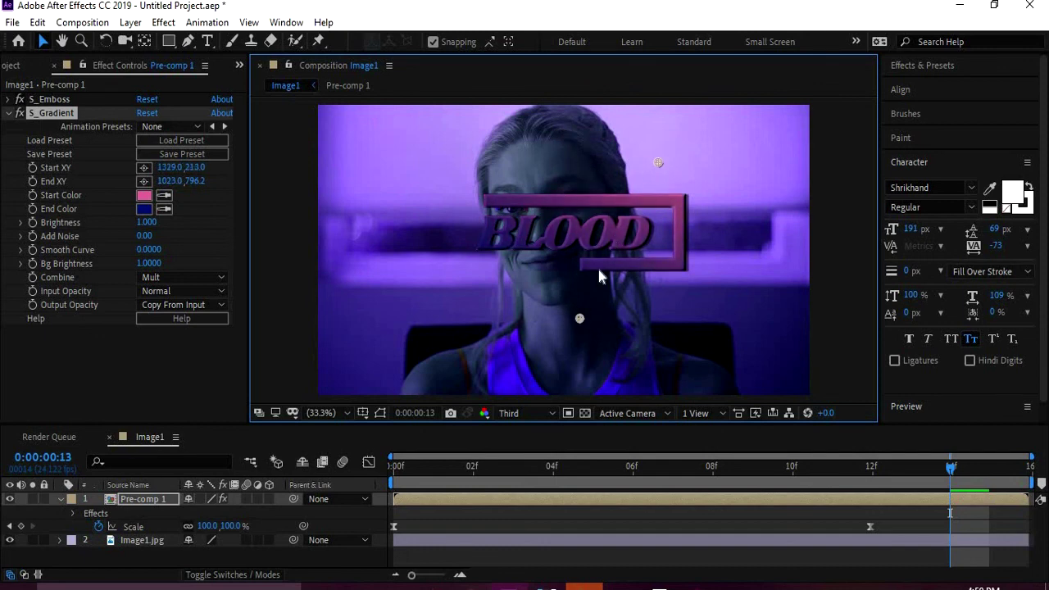
left_click_drag(513, 325, 443, 332)
key("space")
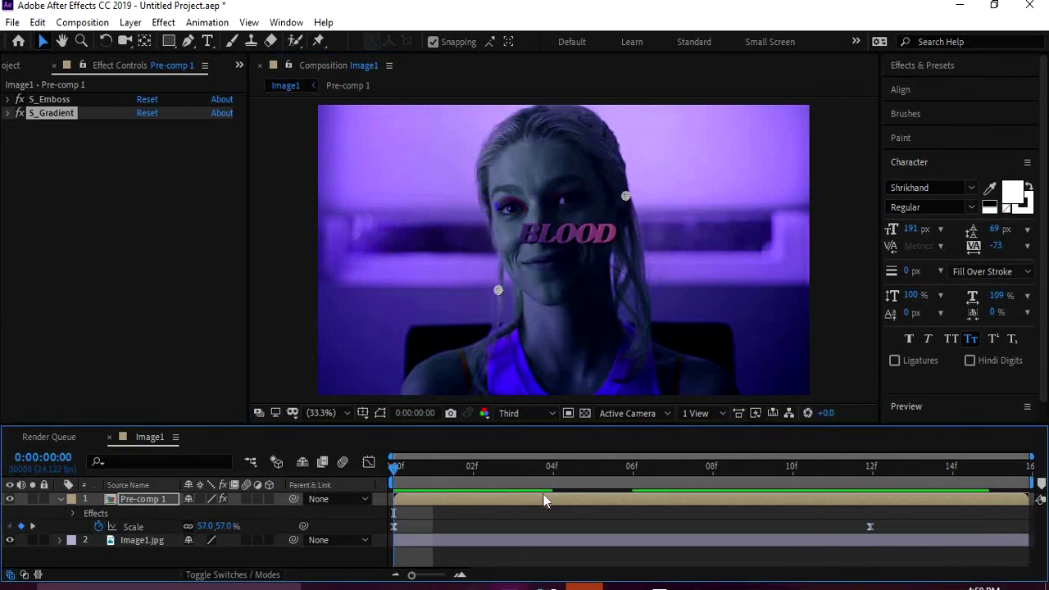
key("space")
key("space")
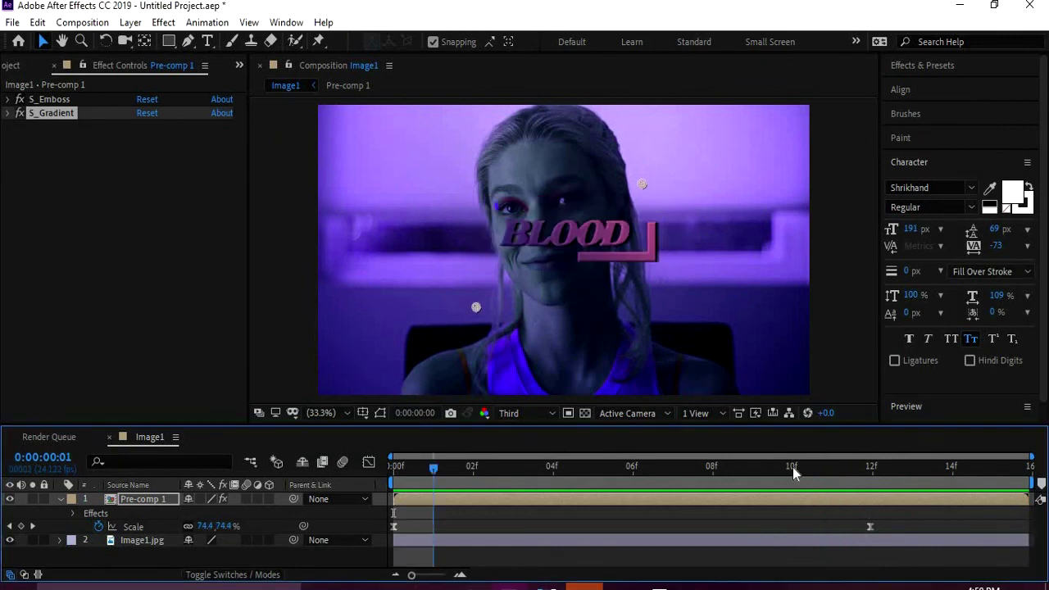